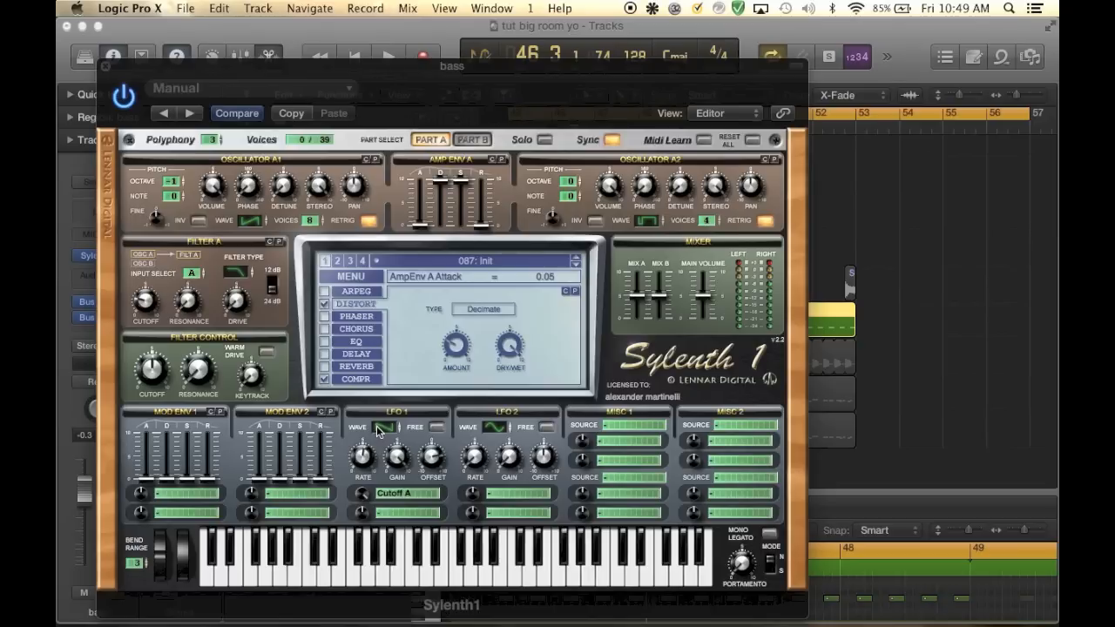
Close the bass track's Sylenth1 window and turn off solo on the bass track
click(385, 427)
click(110, 66)
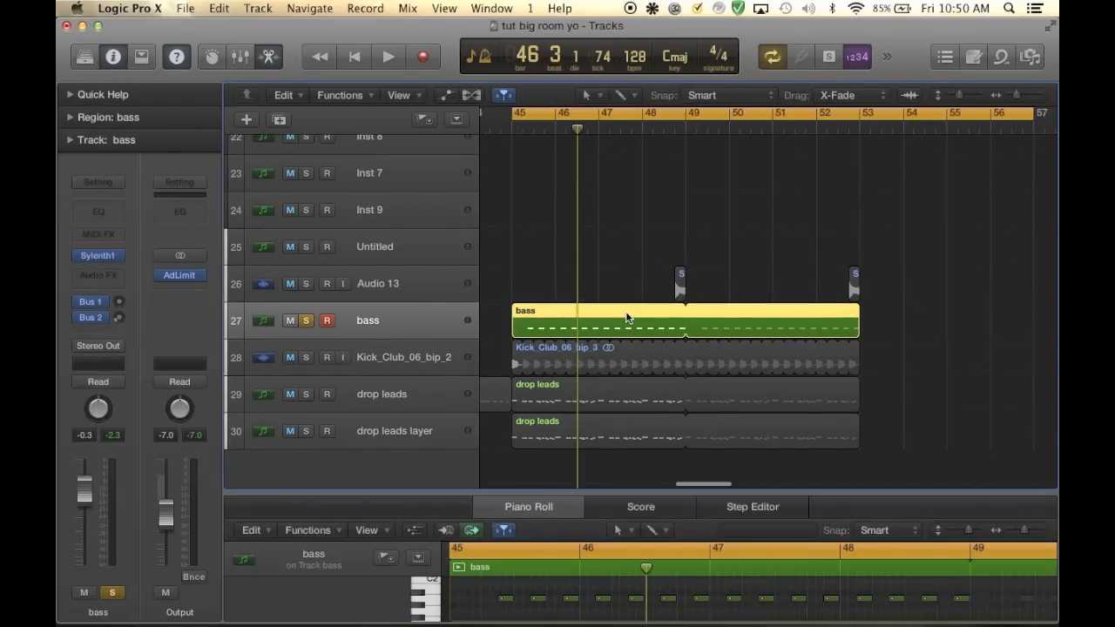
click(900, 406)
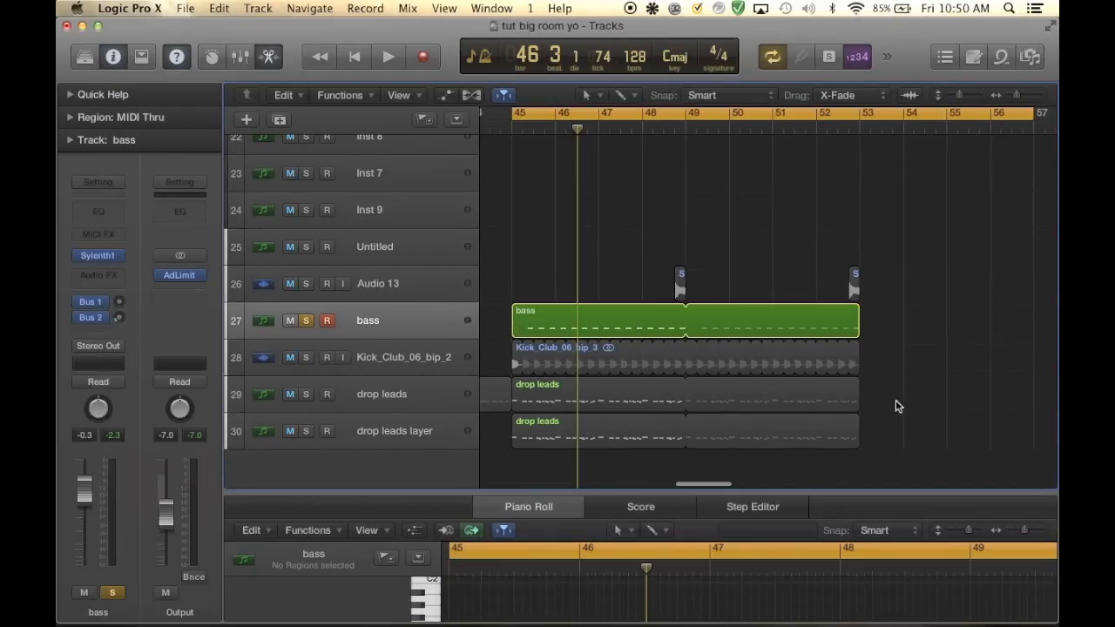
scroll(898, 406, up, 1)
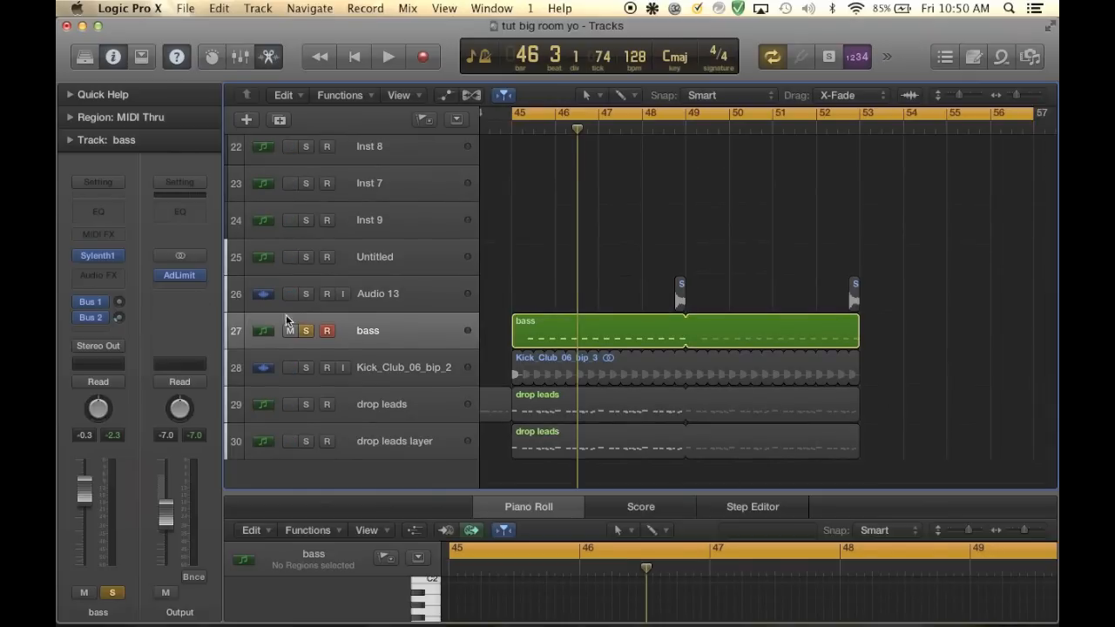
click(306, 331)
scroll(678, 416, down, 1)
Repeat the two drop leads regions at bar 45 once and place the copies at bar 53
drag(895, 429, 832, 327)
scroll(832, 327, right, 2)
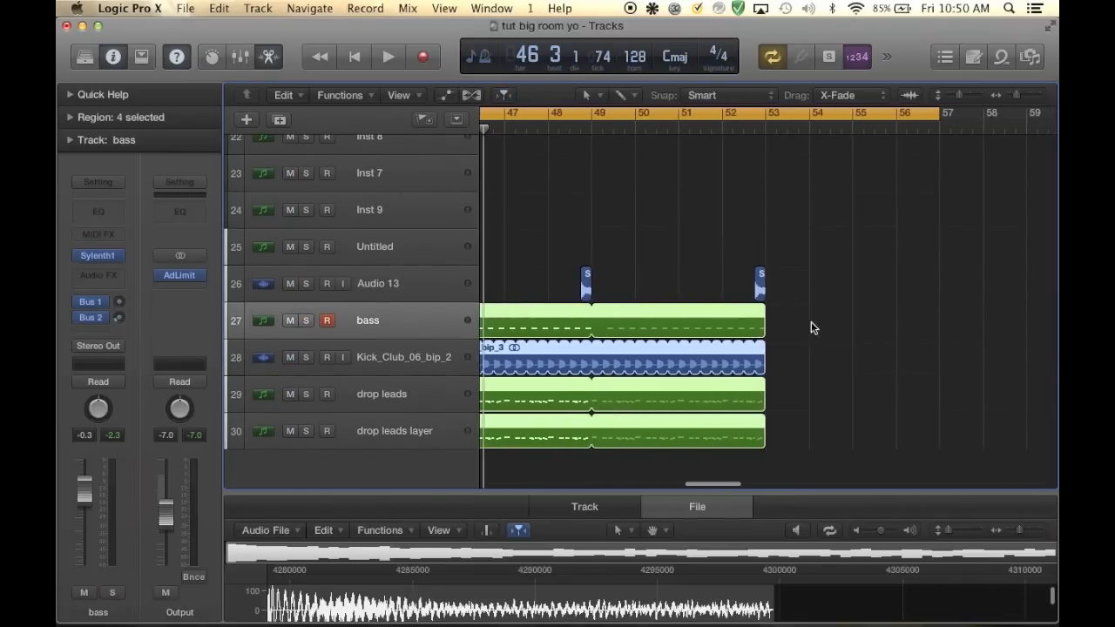
key(super+Left)
key(super+Left)
key(super+Left)
scroll(784, 319, left, 2)
click(713, 379)
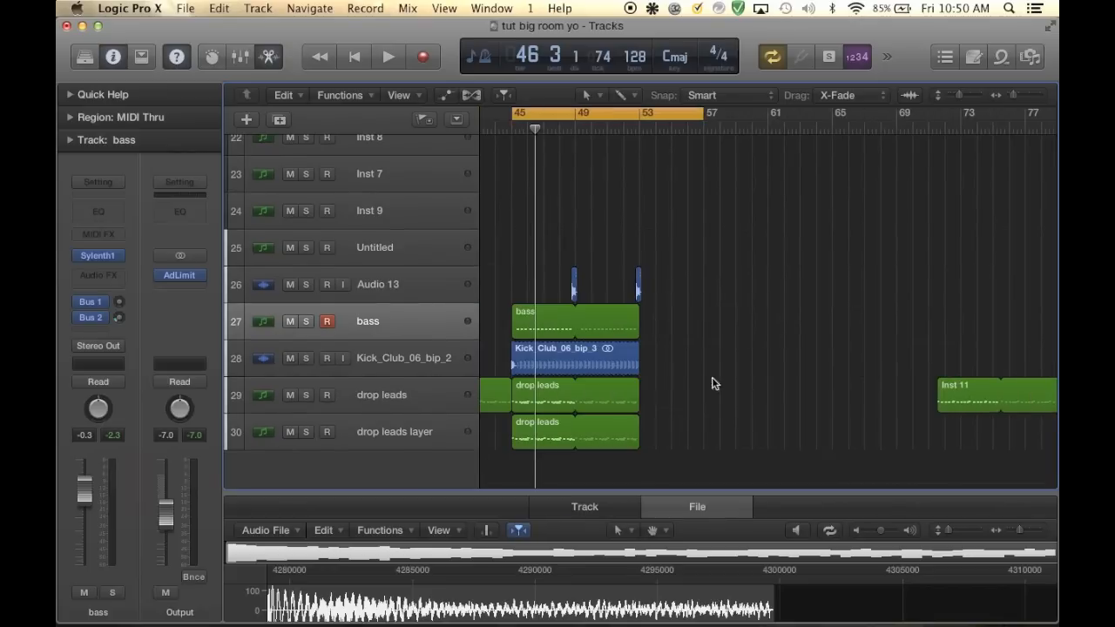
drag(681, 428, 551, 400)
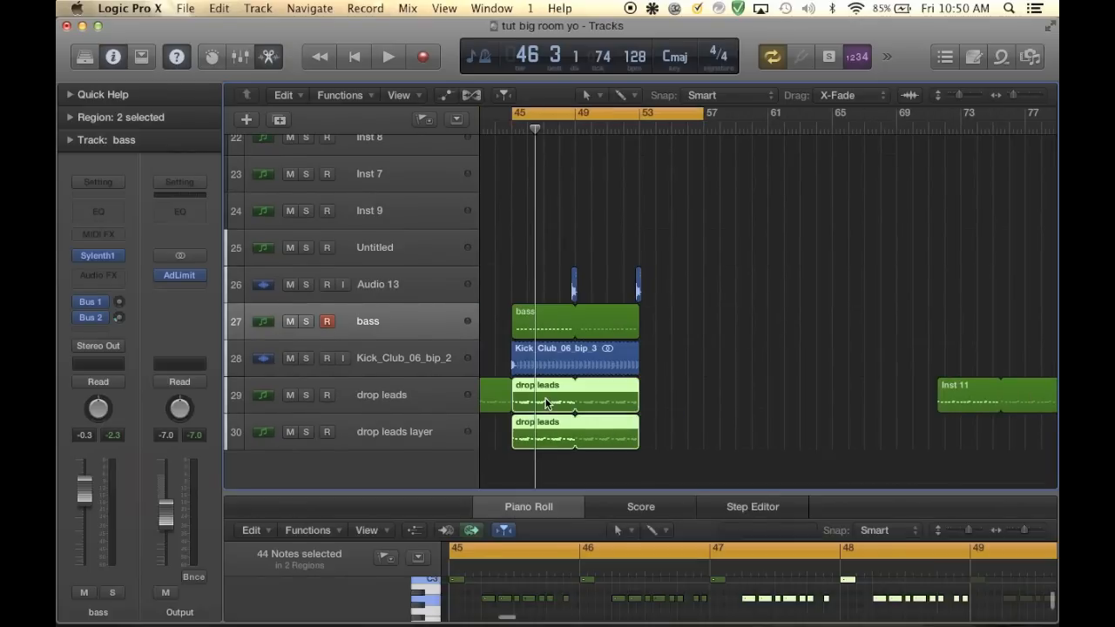
key(super+r)
click(662, 259)
drag(604, 391, 667, 392)
Extend the looped bass and Kick_Club_06_bip_3 regions to bar 61
scroll(664, 392, up, 3)
scroll(665, 393, down, 4)
drag(673, 352, 768, 304)
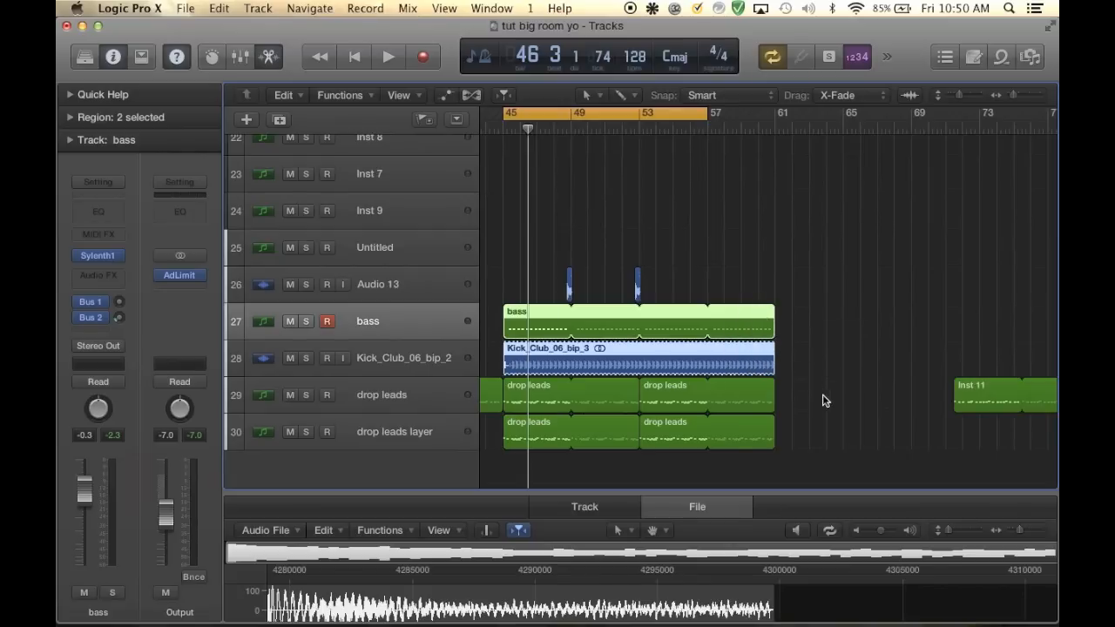
Select the two copied drop leads regions and set the cycle range to bars 53 to 61
click(805, 423)
drag(805, 436, 672, 398)
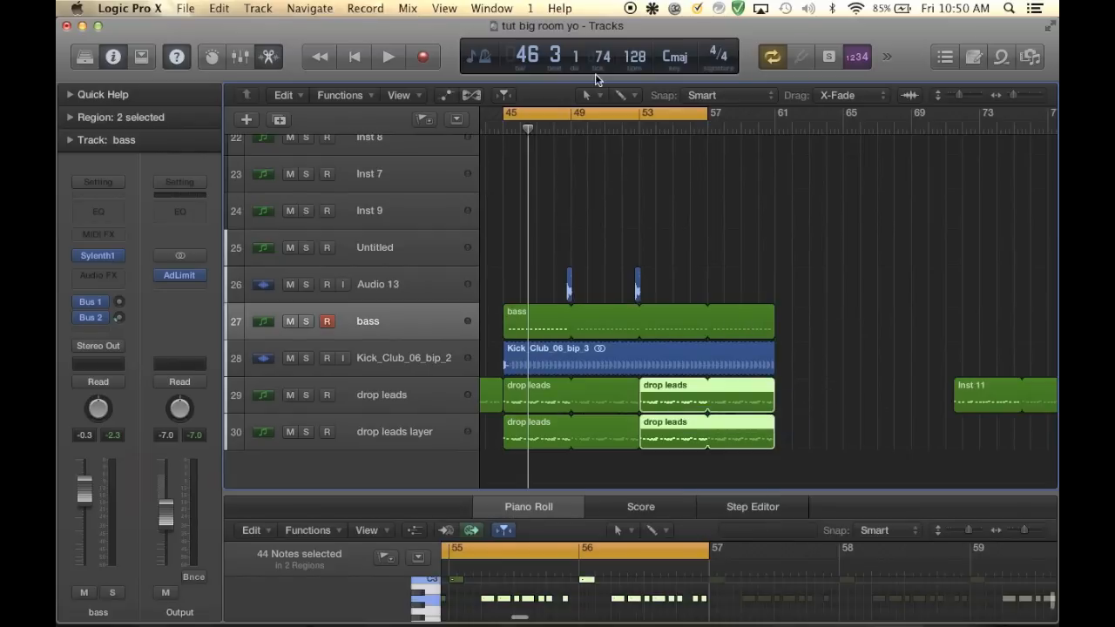
drag(633, 107, 774, 106)
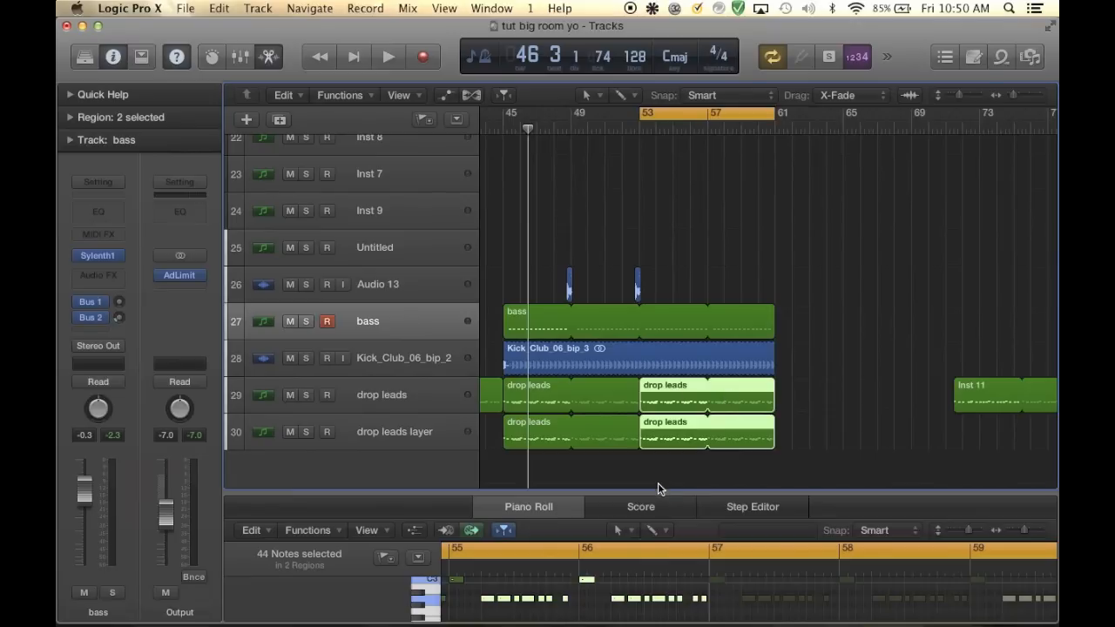
Transpose all notes in the copied drop leads regions down one octave in an enlarged Piano Roll
drag(658, 486, 689, 228)
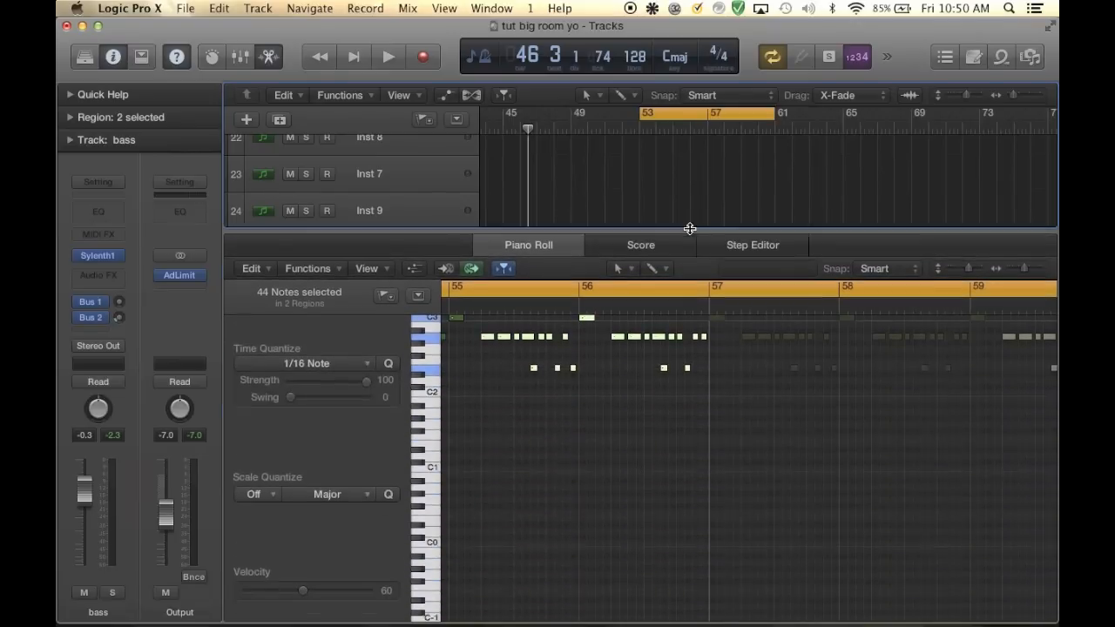
key(z)
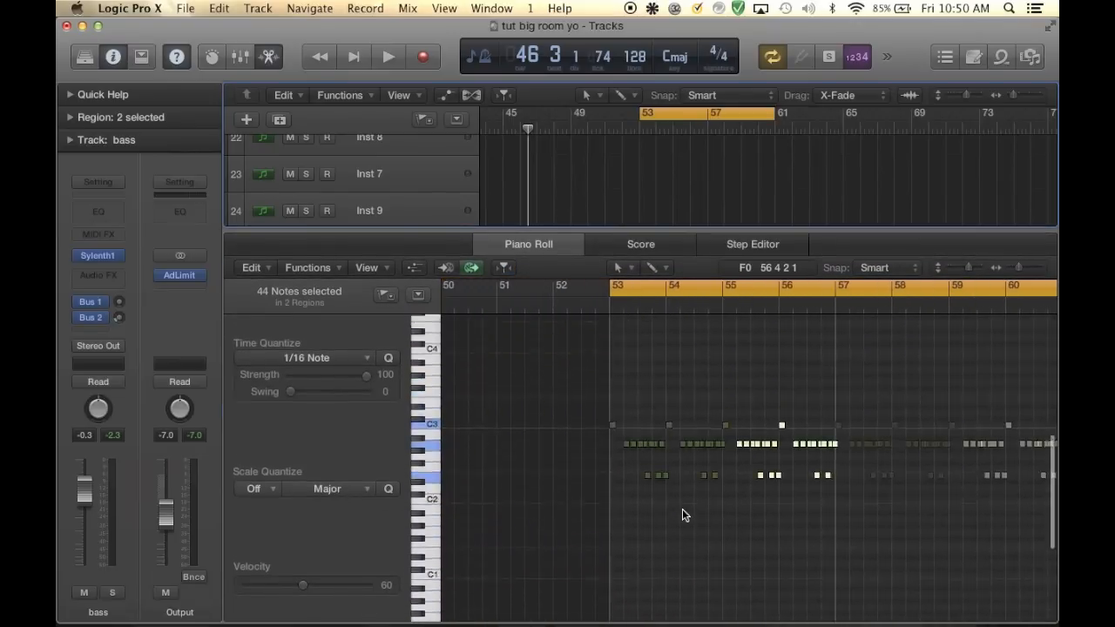
drag(584, 369, 879, 542)
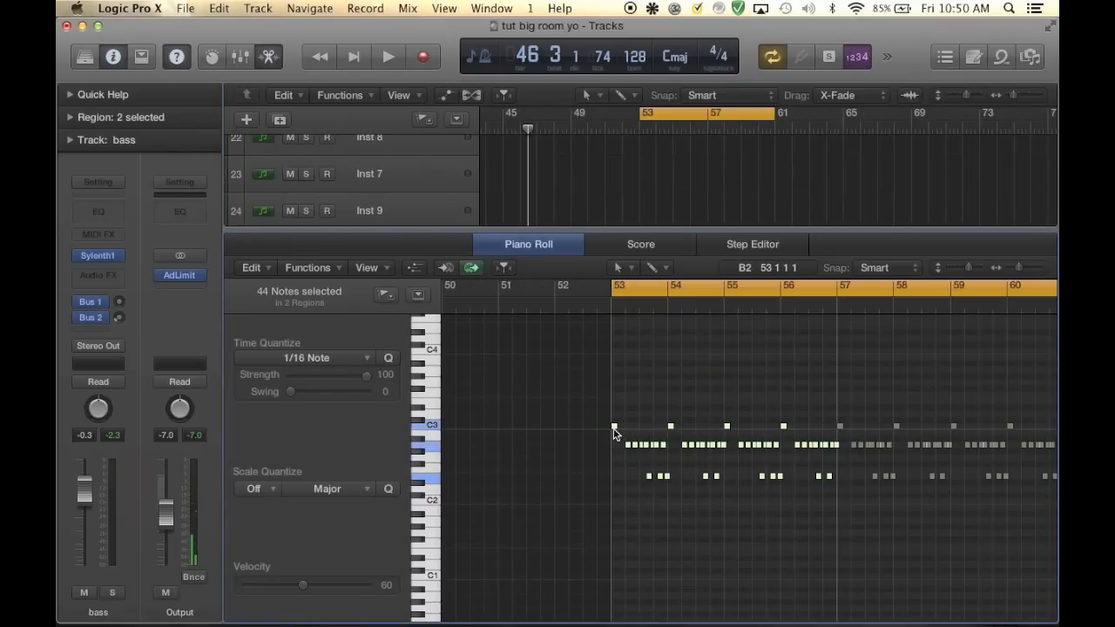
drag(615, 430, 613, 501)
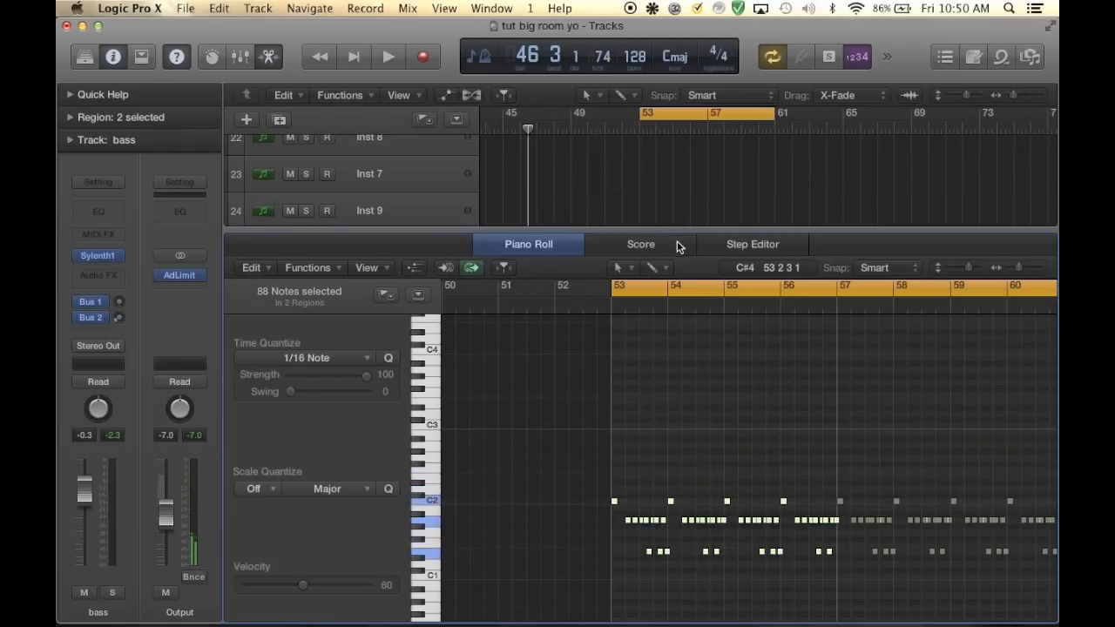
drag(678, 231, 683, 467)
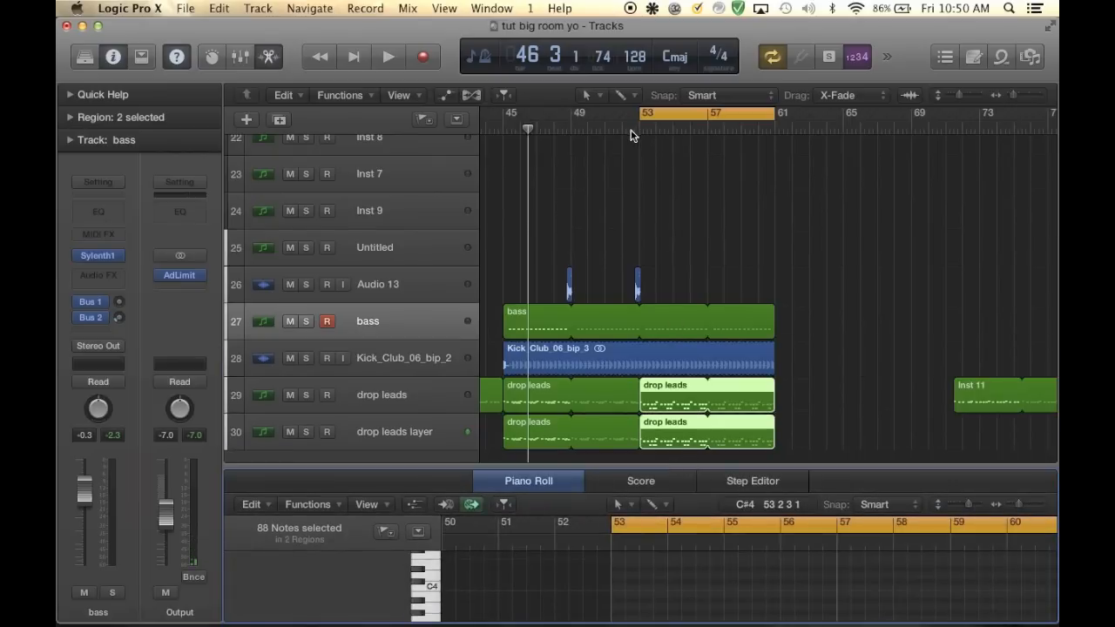
Play the section with the cycle starting at bar 51 and lower the bass track's volume to -1.7 dB
drag(641, 111, 606, 110)
key(space)
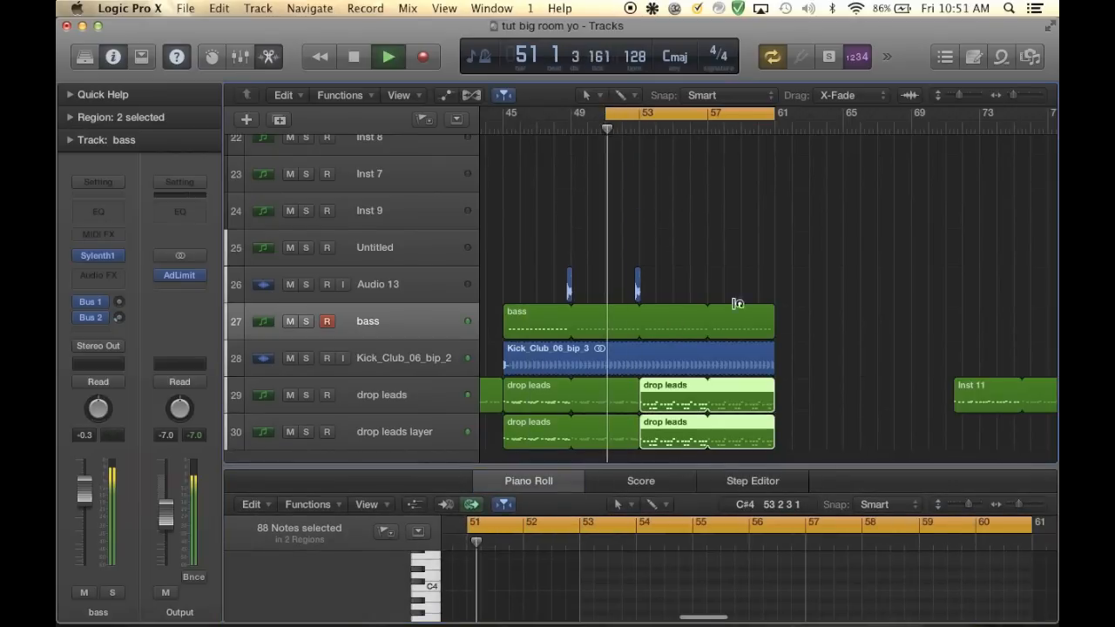
key(super+Right)
key(super+Right)
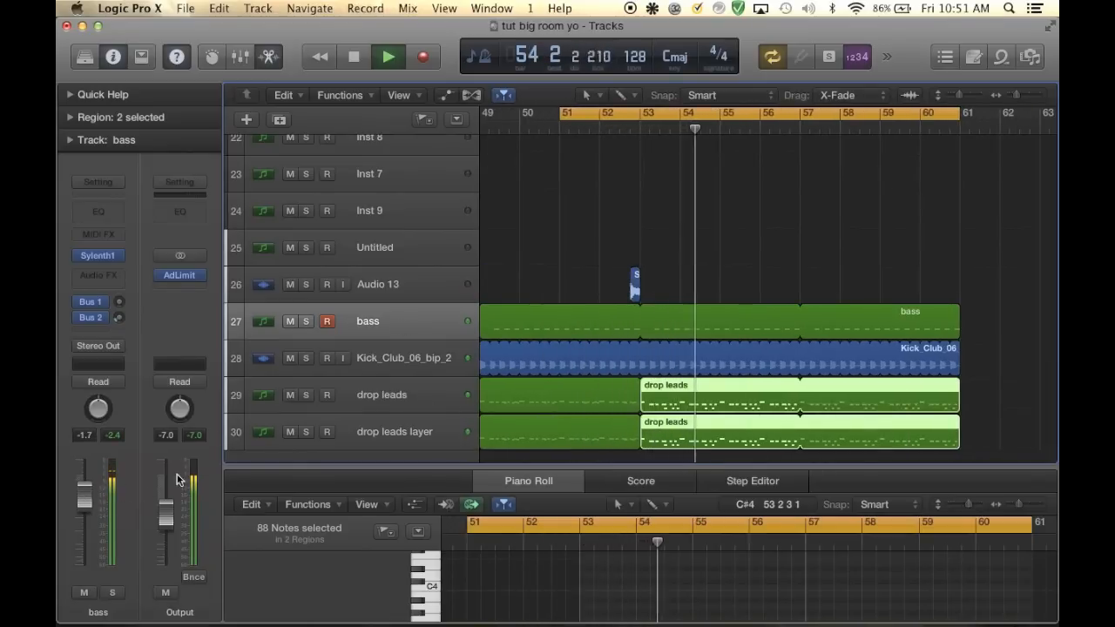
scroll(732, 395, down, 1)
scroll(731, 395, right, 1)
scroll(732, 394, right, 1)
scroll(731, 394, up, 1)
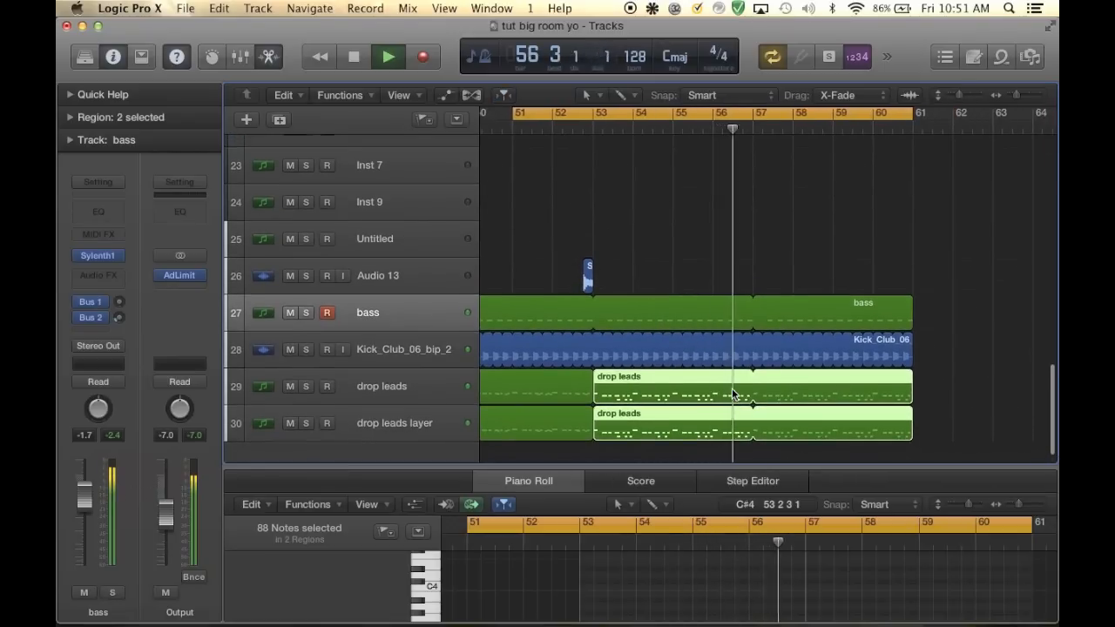
key(space)
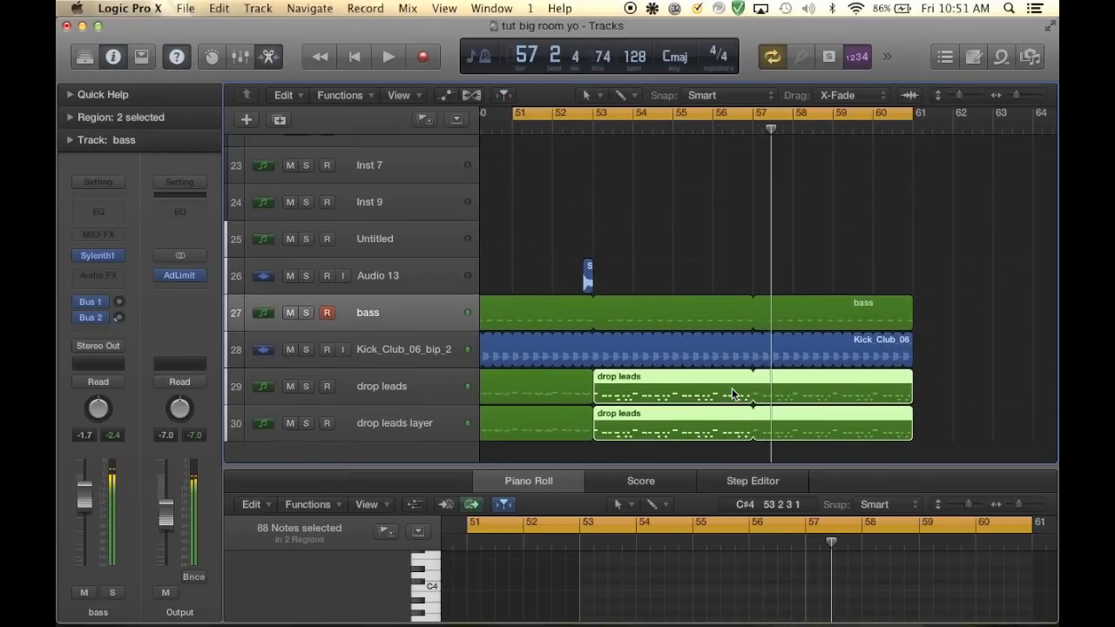
Repeat the two short Audio 13 regions before bars 49 and 53 once
key(super+Left)
key(super+Left)
key(super+Left)
scroll(732, 388, left, 1)
scroll(732, 388, up, 1)
drag(636, 278, 557, 278)
key(super+r)
click(649, 255)
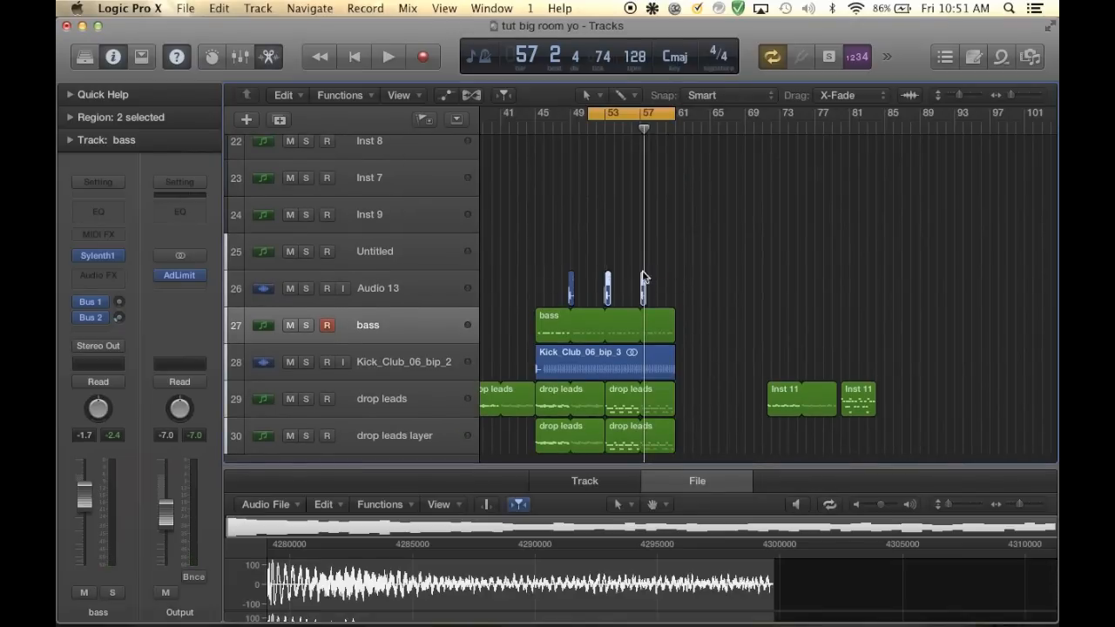
Move the copied Audio 13 regions so they sit just before bars 57 and 61
key(super+Right)
key(super+Right)
key(super+Right)
drag(608, 295, 765, 290)
key(super+Right)
key(super+Left)
key(super+Left)
key(super+Left)
key(super+Left)
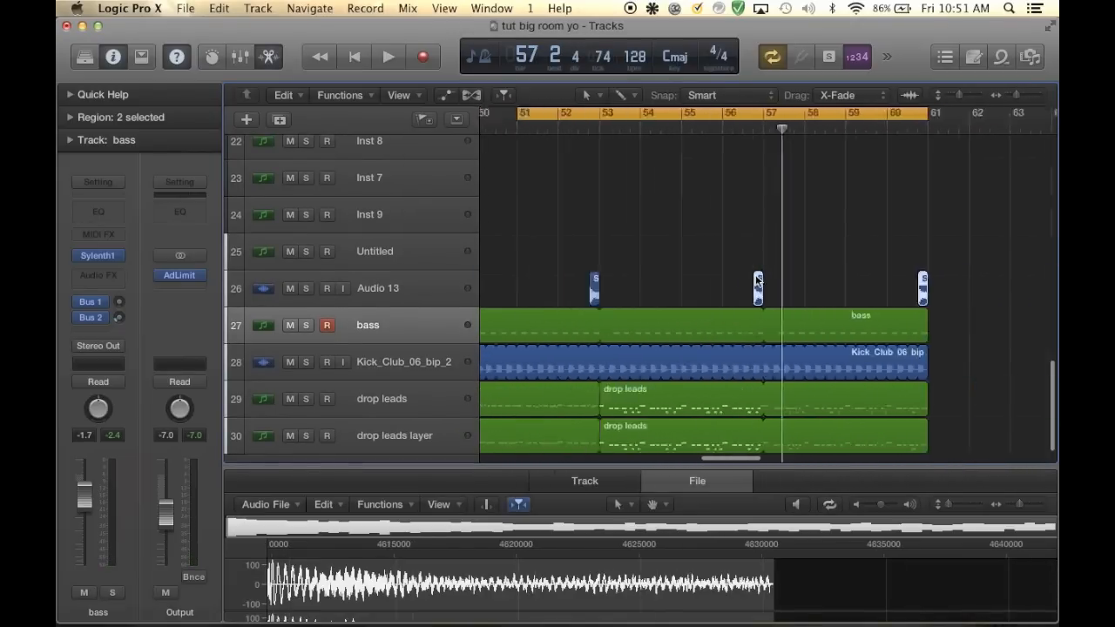
Set the cycle range to bars 45 to 61 and move the two Inst 11 regions out to about bar 112
drag(713, 111, 677, 110)
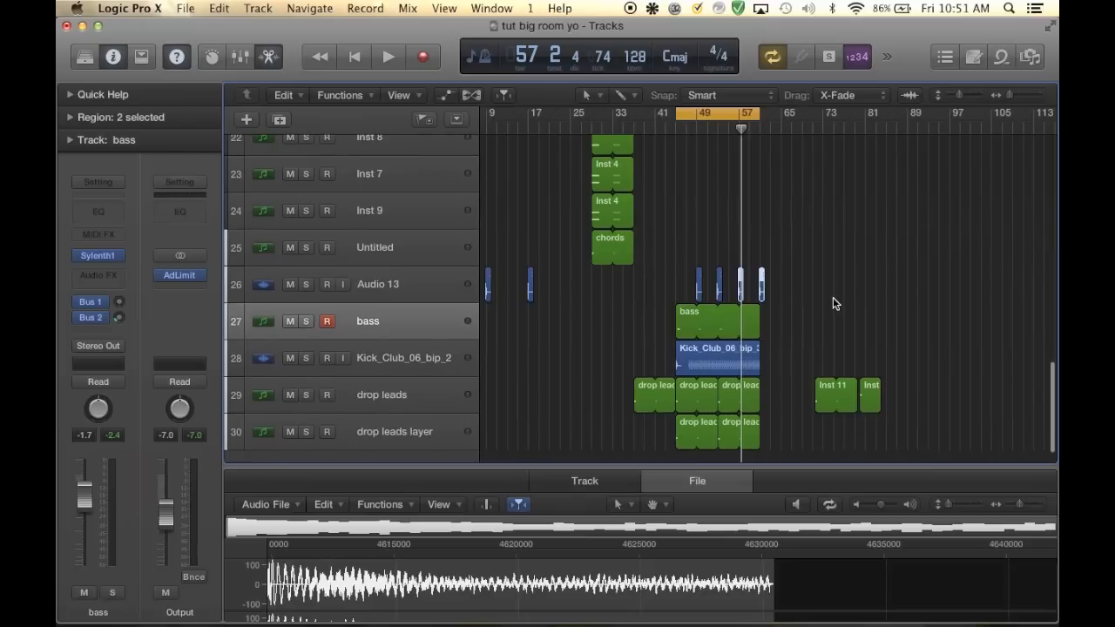
drag(804, 392, 933, 387)
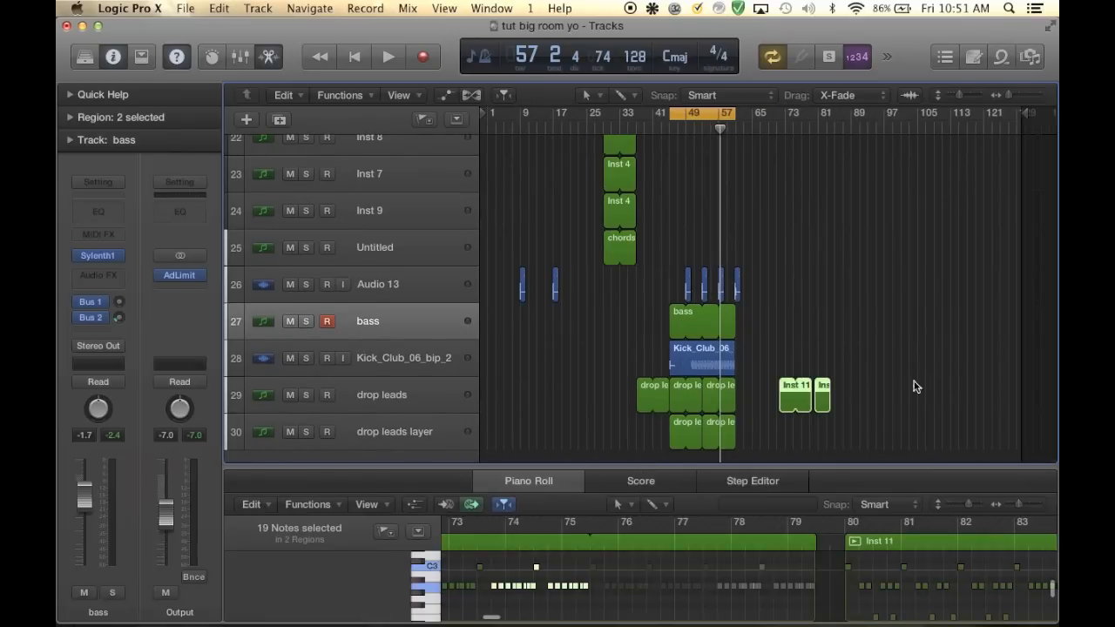
drag(794, 390, 956, 386)
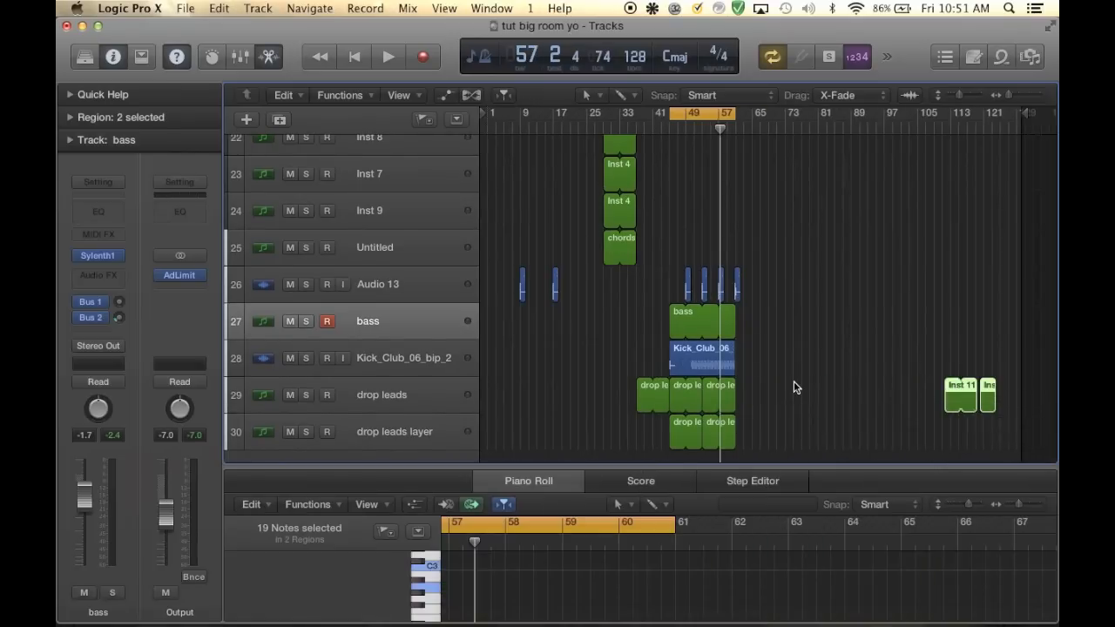
Copy the drop leads region at bar 37 to bar 61 and end the copy's loop at bar 69
scroll(794, 387, up, 5)
scroll(794, 386, left, 10)
scroll(794, 387, left, 10)
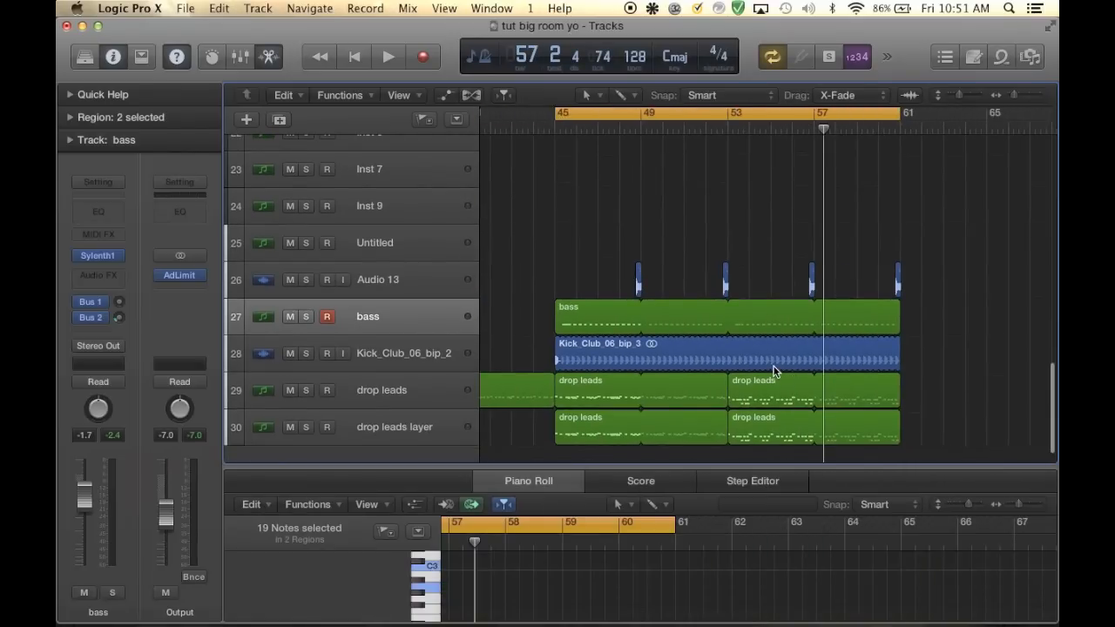
scroll(794, 386, down, 5)
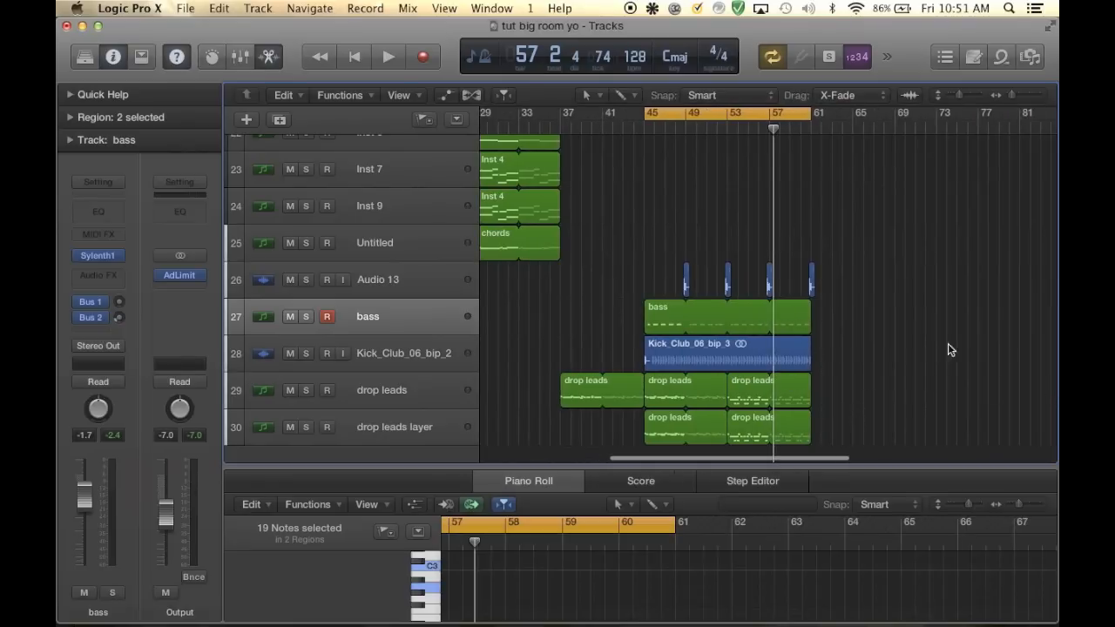
scroll(865, 311, right, 2)
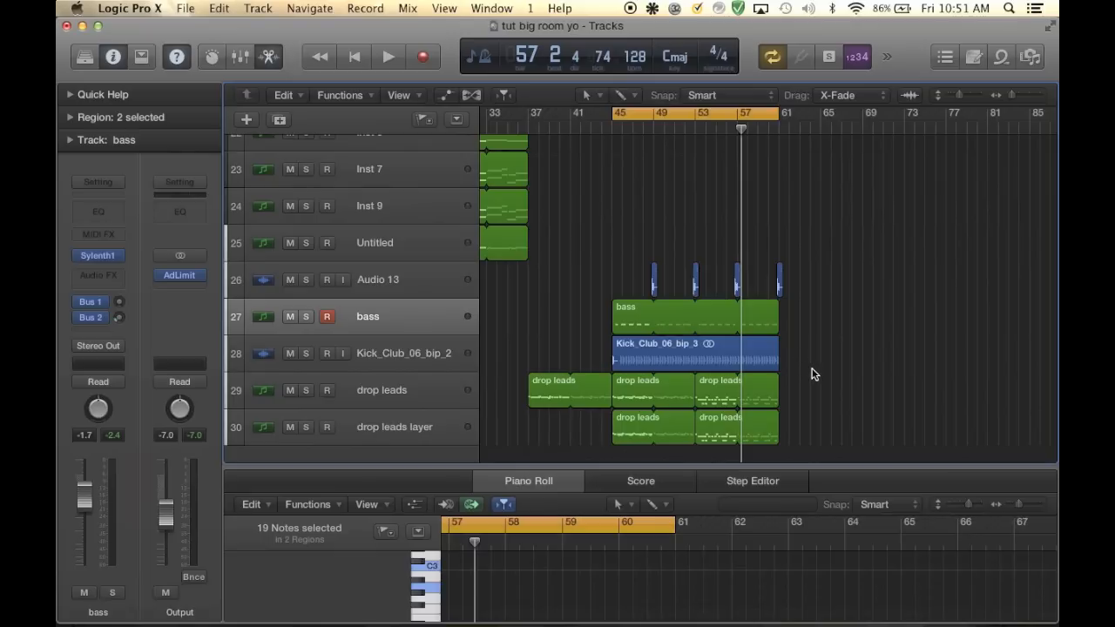
click(840, 392)
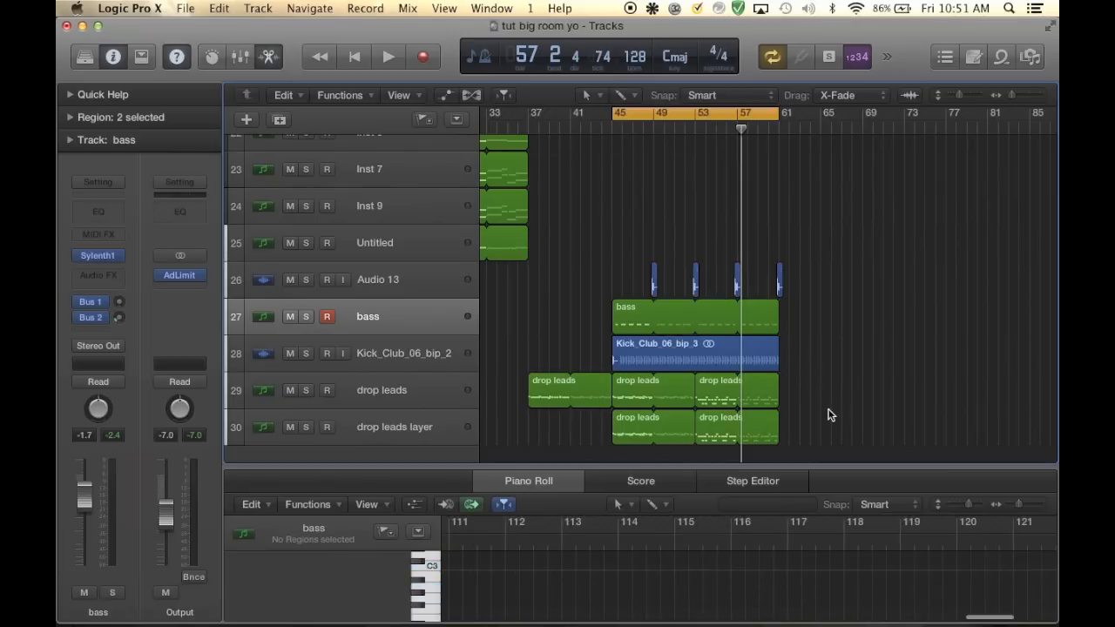
drag(817, 426, 617, 404)
click(540, 392)
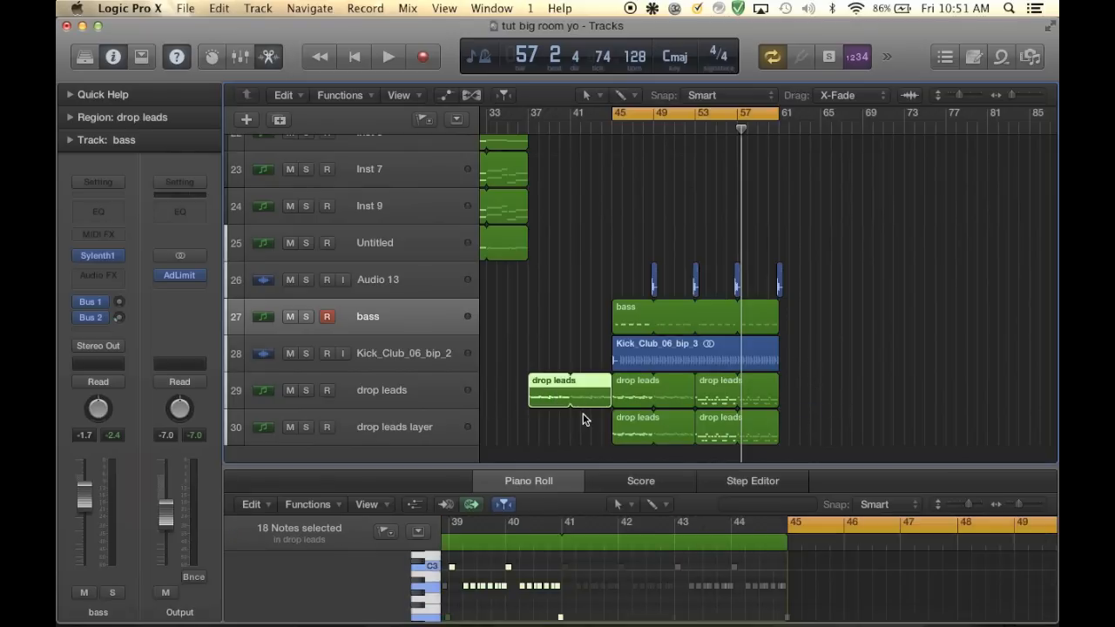
key(super+r)
click(661, 260)
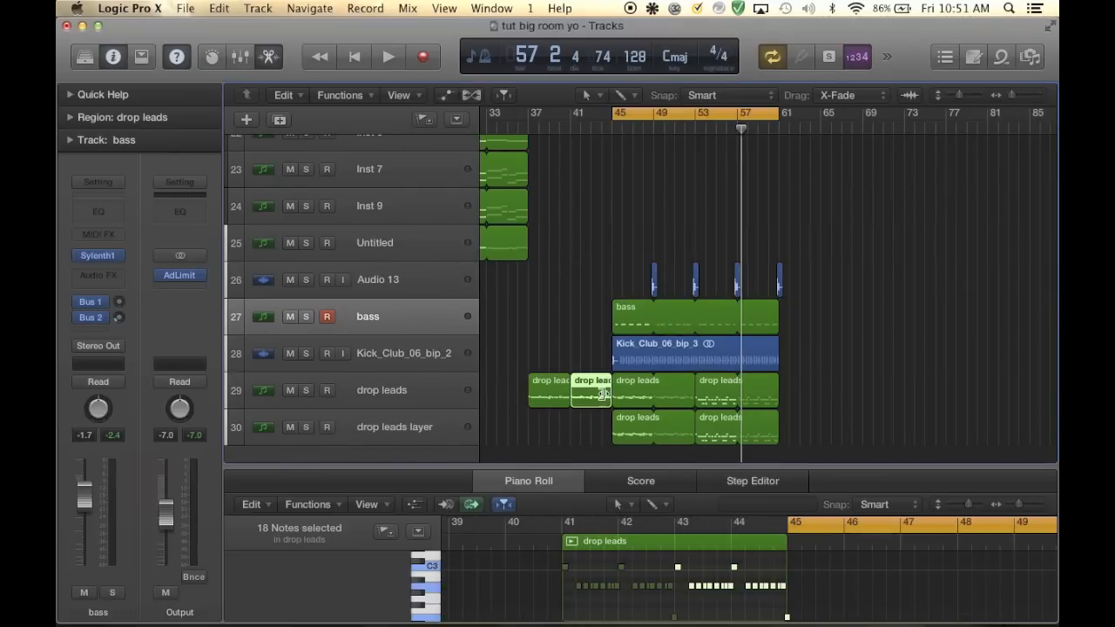
drag(598, 397, 809, 401)
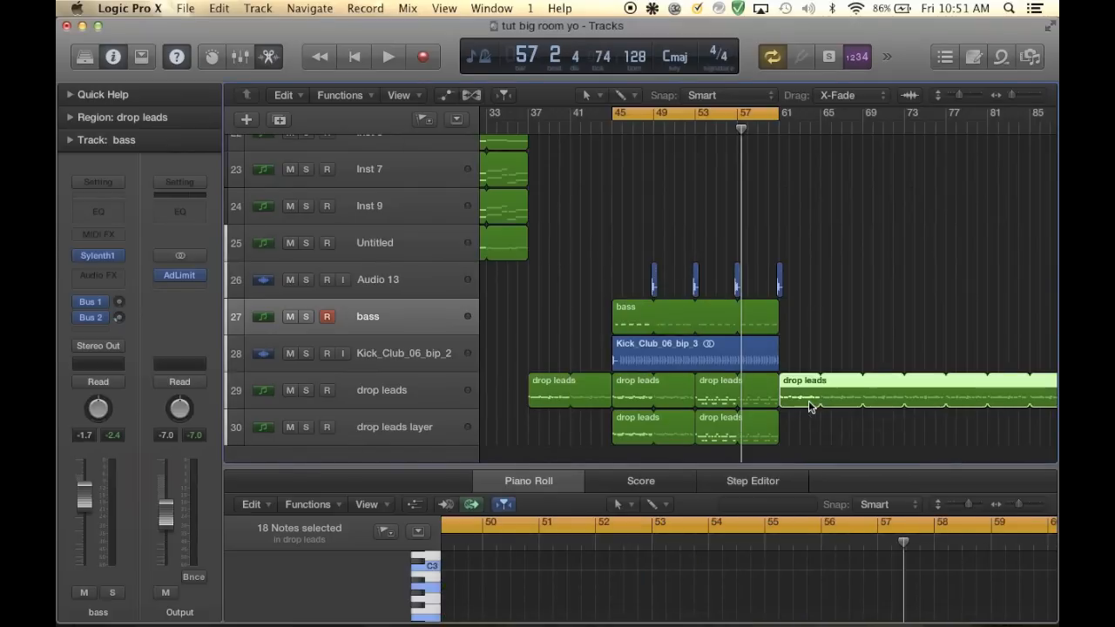
click(865, 376)
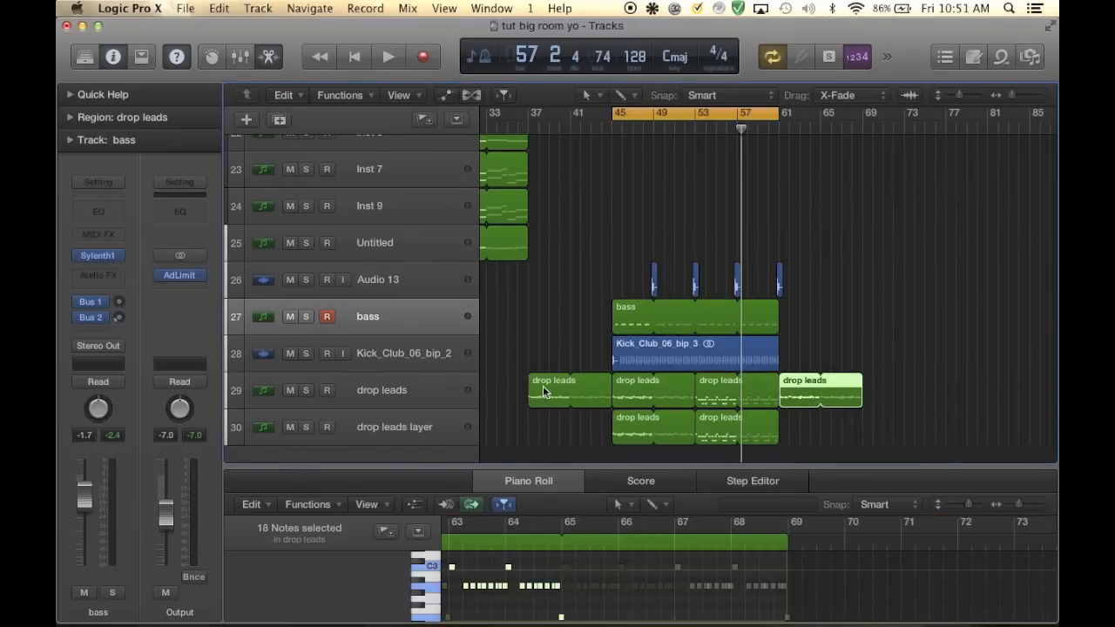
Move the cycle range to start at bar 61 and play the copied drop leads region
click(543, 390)
drag(627, 116, 797, 125)
key(space)
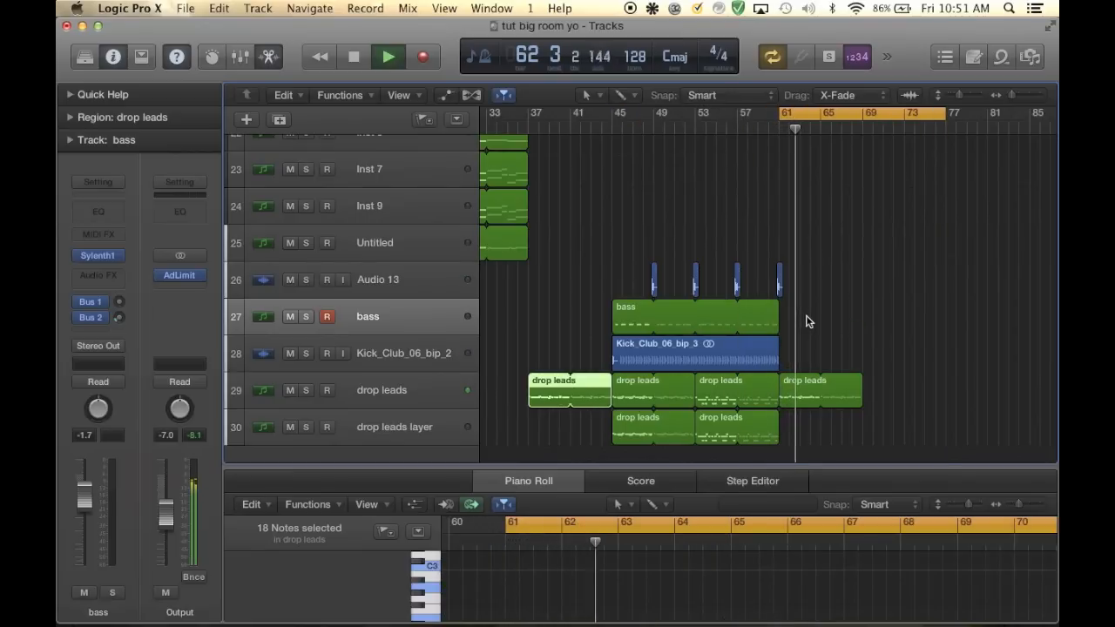
key(space)
Extend the looped Kick_Club_06_bip_3 and bass regions to bar 69
click(815, 350)
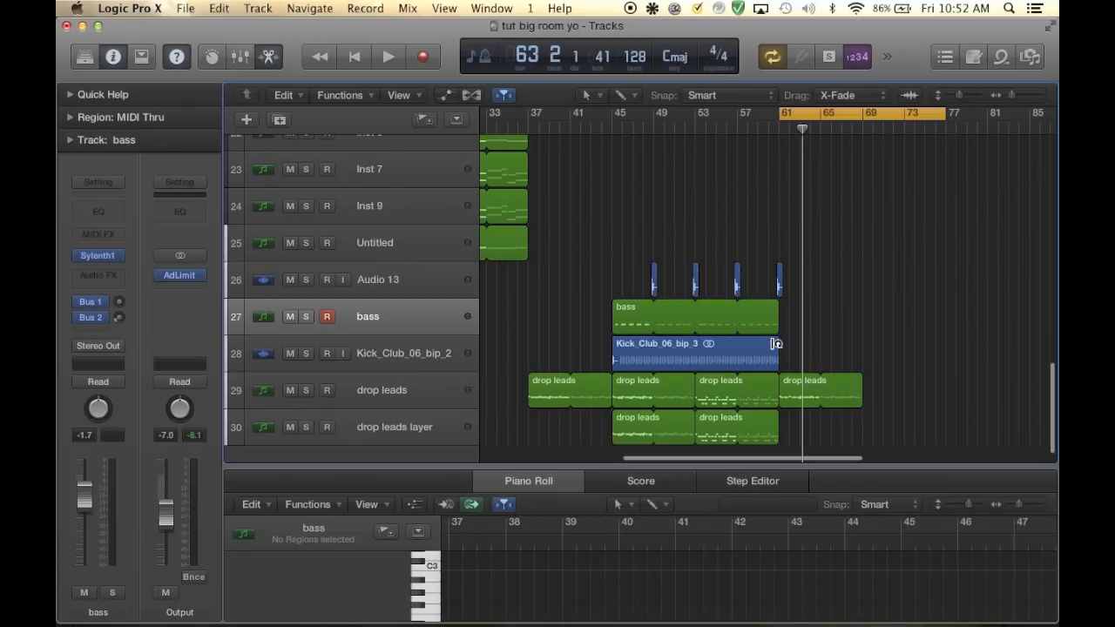
drag(778, 344, 861, 340)
drag(778, 310, 862, 310)
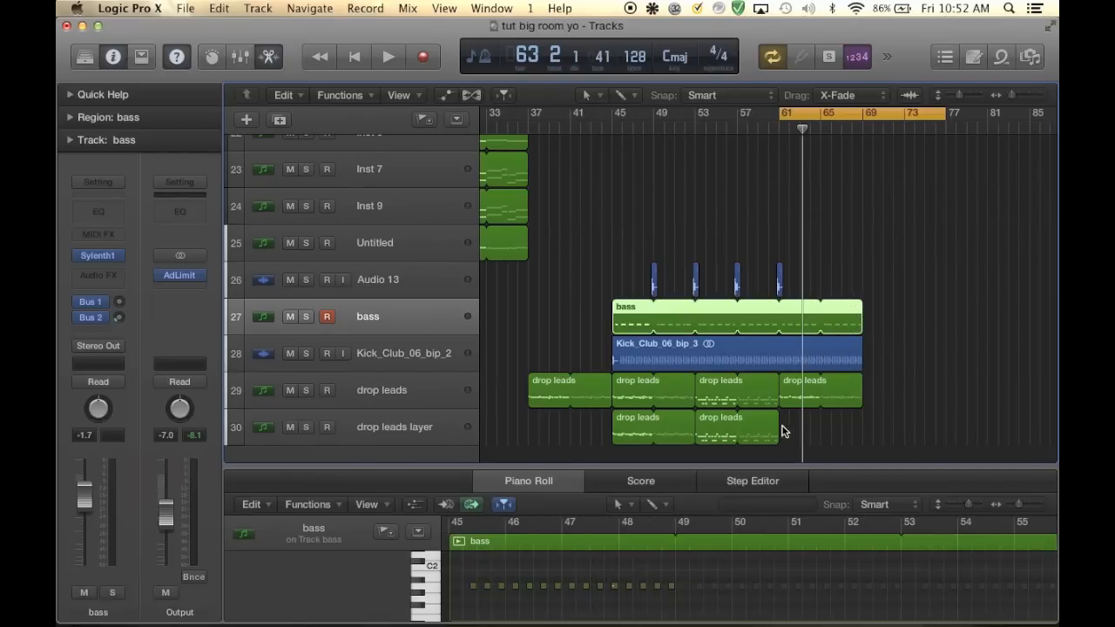
Repeat the drop leads region at bar 61 once and place the copy on the drop leads layer track at bar 61
click(802, 392)
key(super+r)
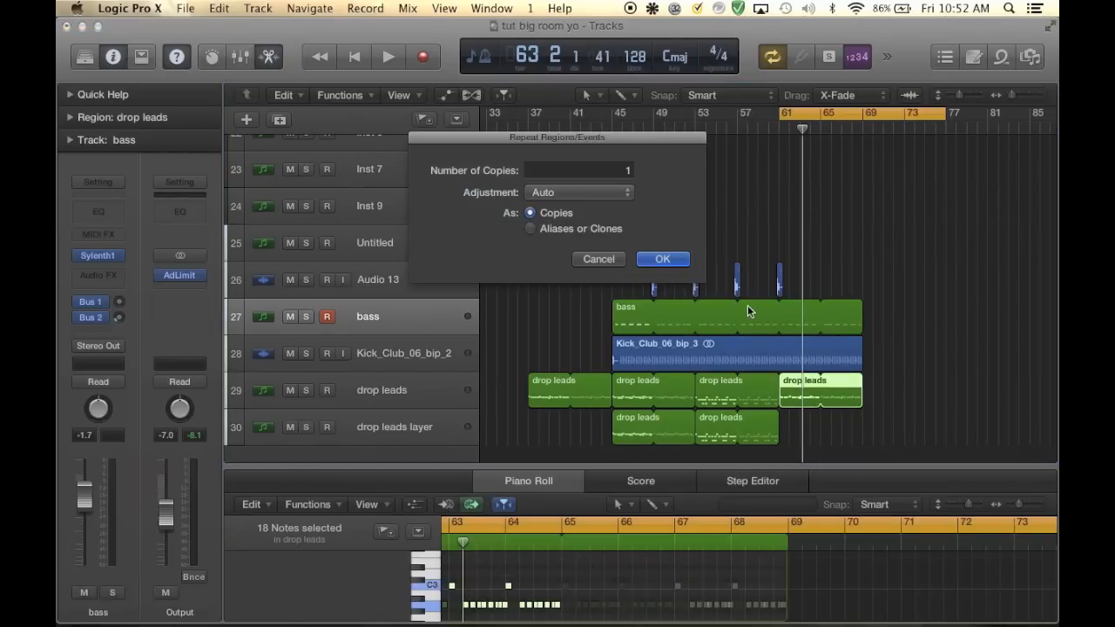
click(663, 259)
drag(841, 394, 798, 429)
click(862, 381)
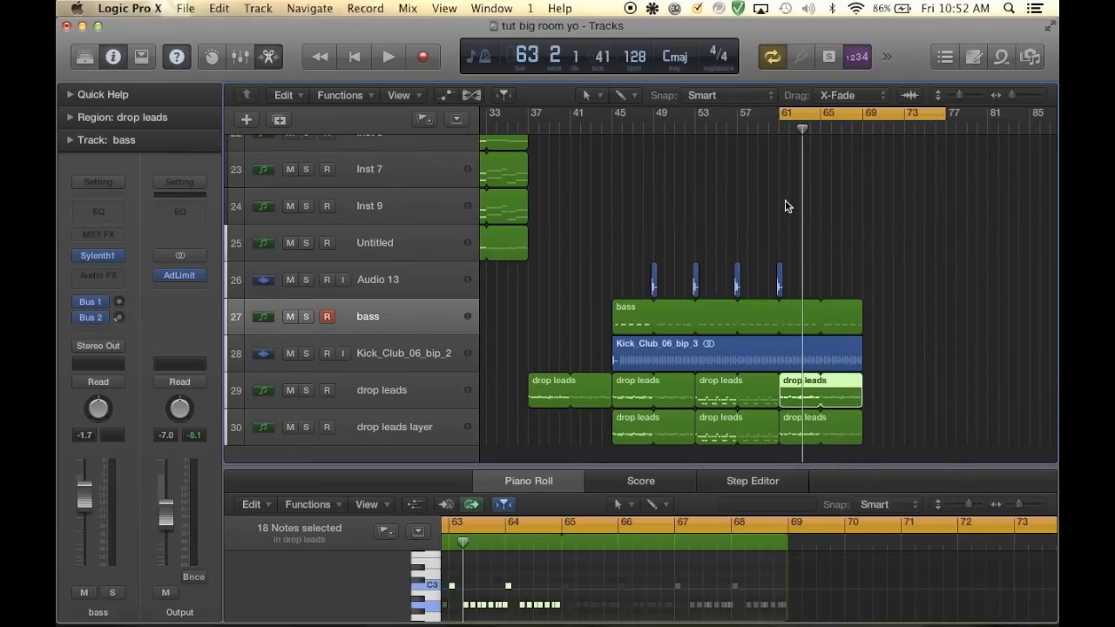
Delete the copied drop leads region at bar 61 from the drop leads layer track
key(super+Right)
key(super+Right)
key(super+Right)
key(super+Right)
key(super+Right)
scroll(883, 353, right, 3)
drag(692, 427, 692, 428)
key(Delete)
scroll(653, 375, left, 2)
click(621, 401)
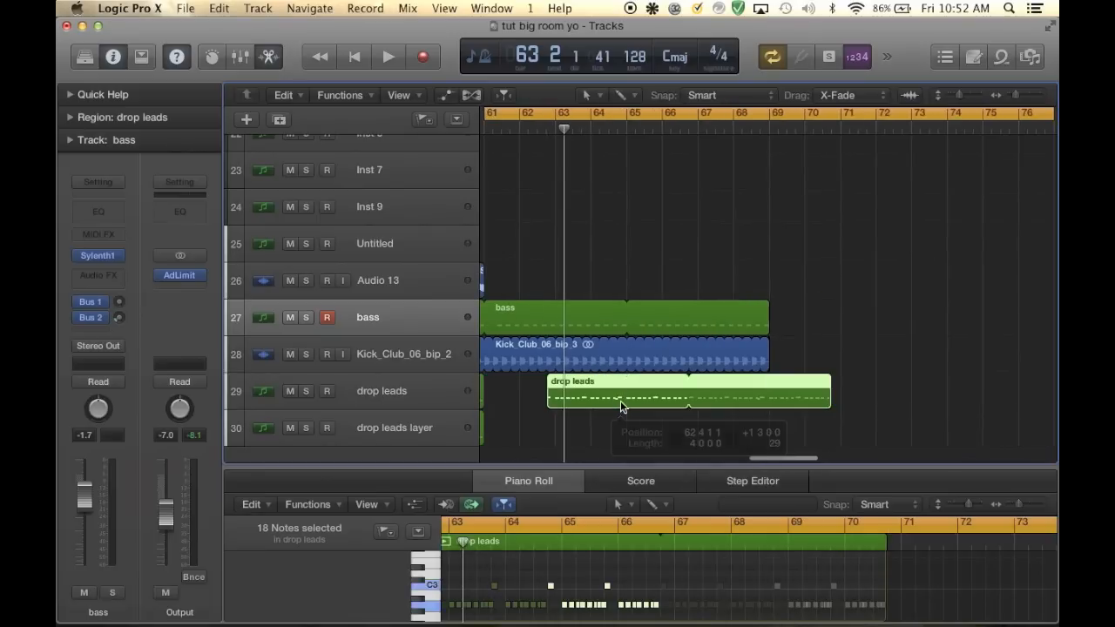
scroll(597, 400, left, 3)
drag(707, 383, 629, 384)
scroll(658, 399, right, 3)
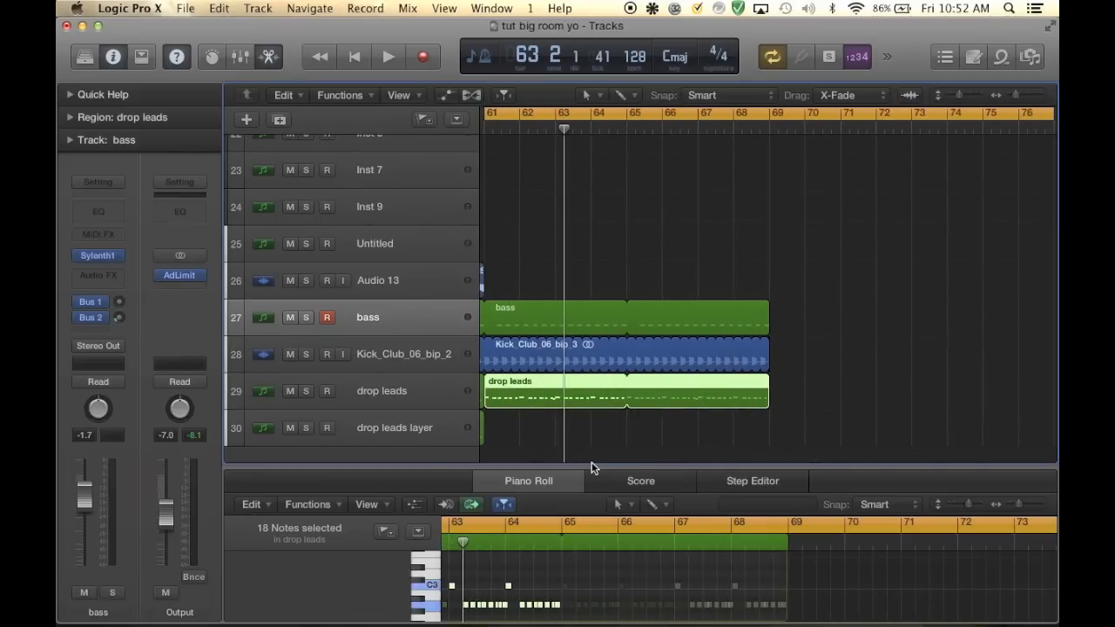
Enlarge the Piano Roll and move the opening C3 note of the drop leads region half a beat later in bar 61
drag(592, 468, 594, 179)
scroll(645, 401, left, 4)
scroll(646, 401, up, 2)
key(space)
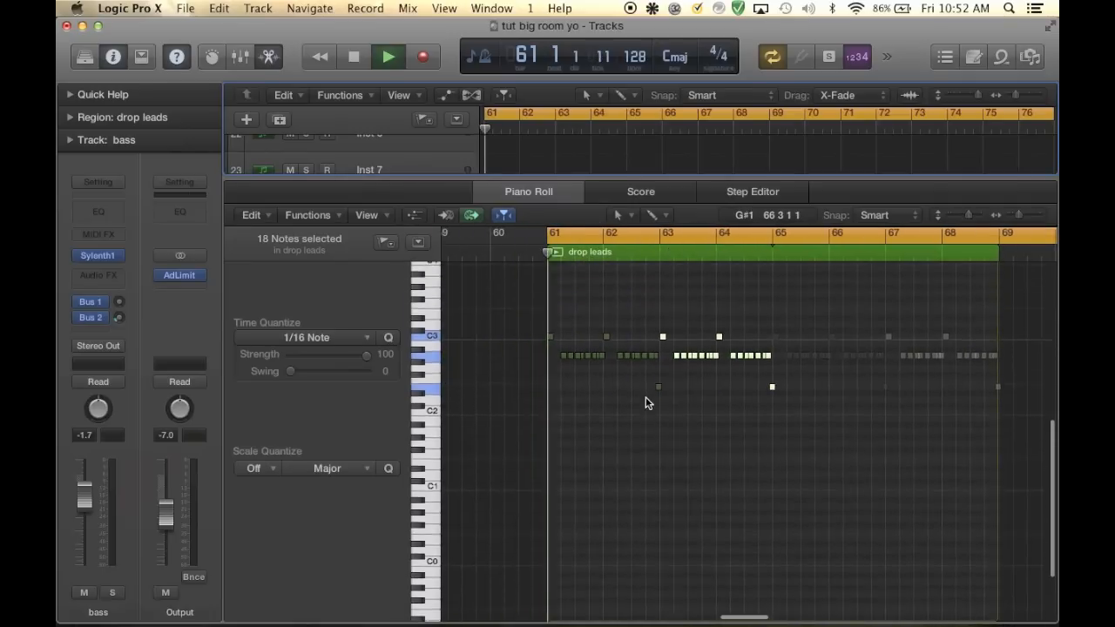
scroll(646, 397, up, 6)
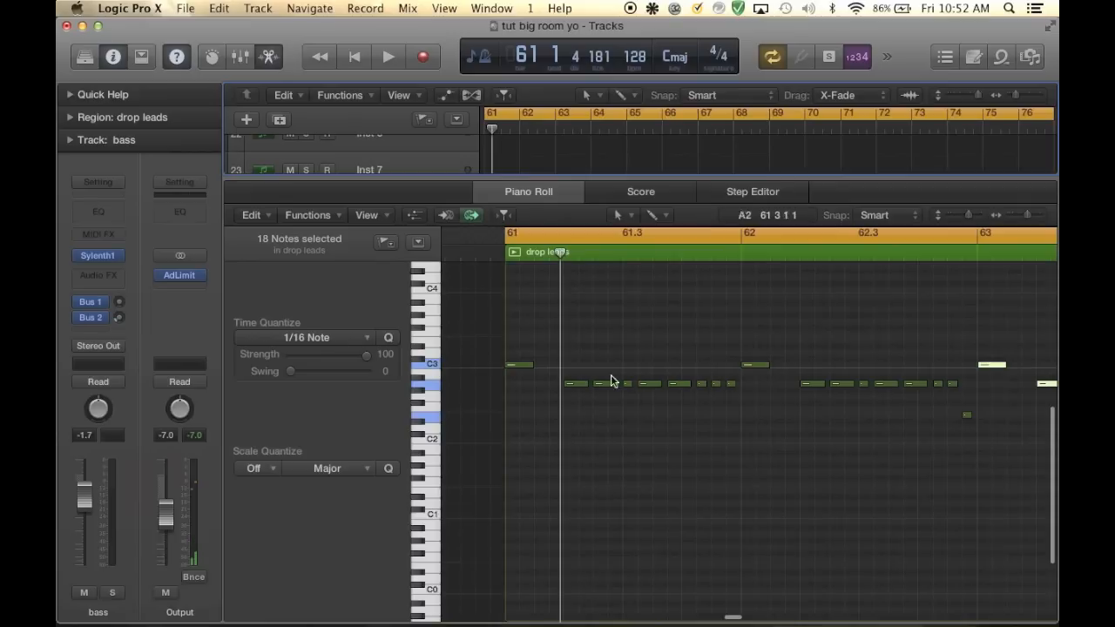
click(534, 386)
drag(524, 366, 554, 367)
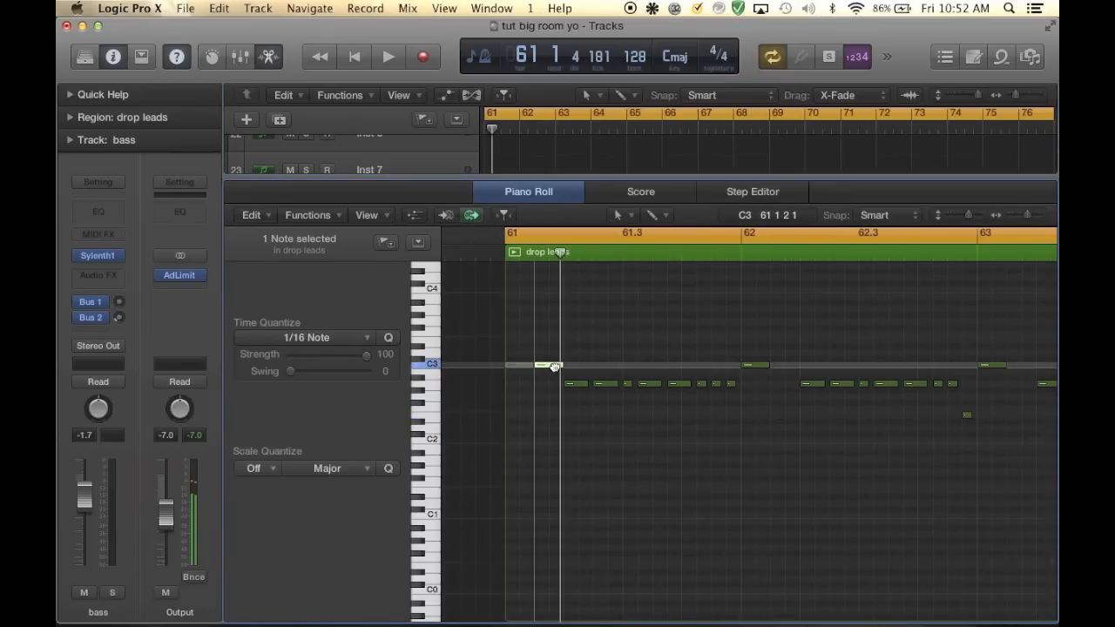
Play the start of bar 61 repeatedly to check the shifted C3 note and the A2 notes against the bass and kick
key(space)
key(space)
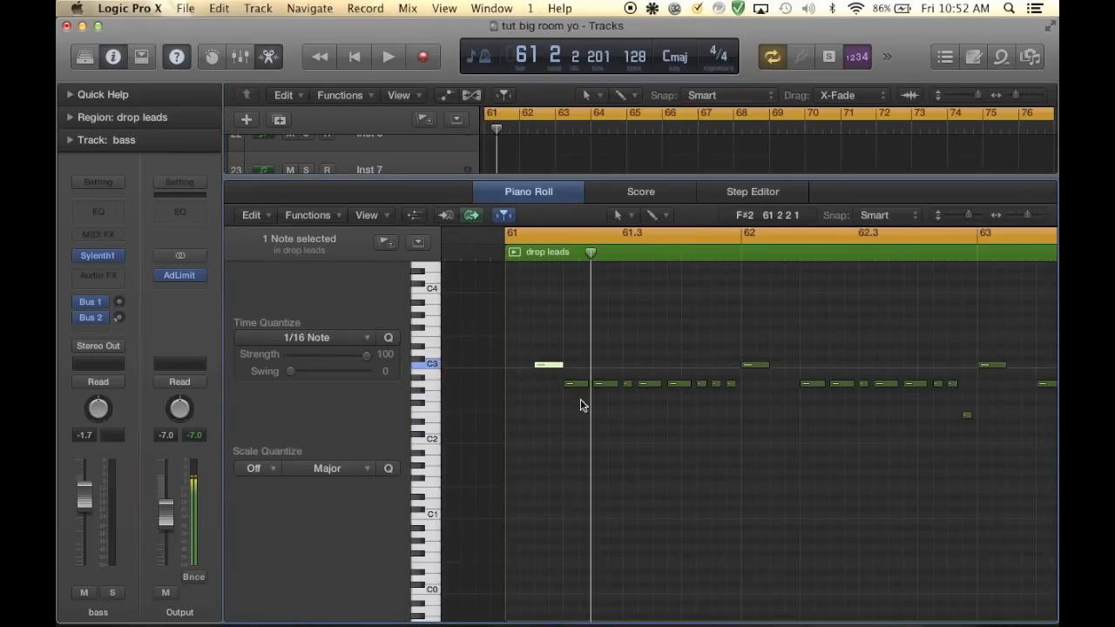
key(space)
key(space)
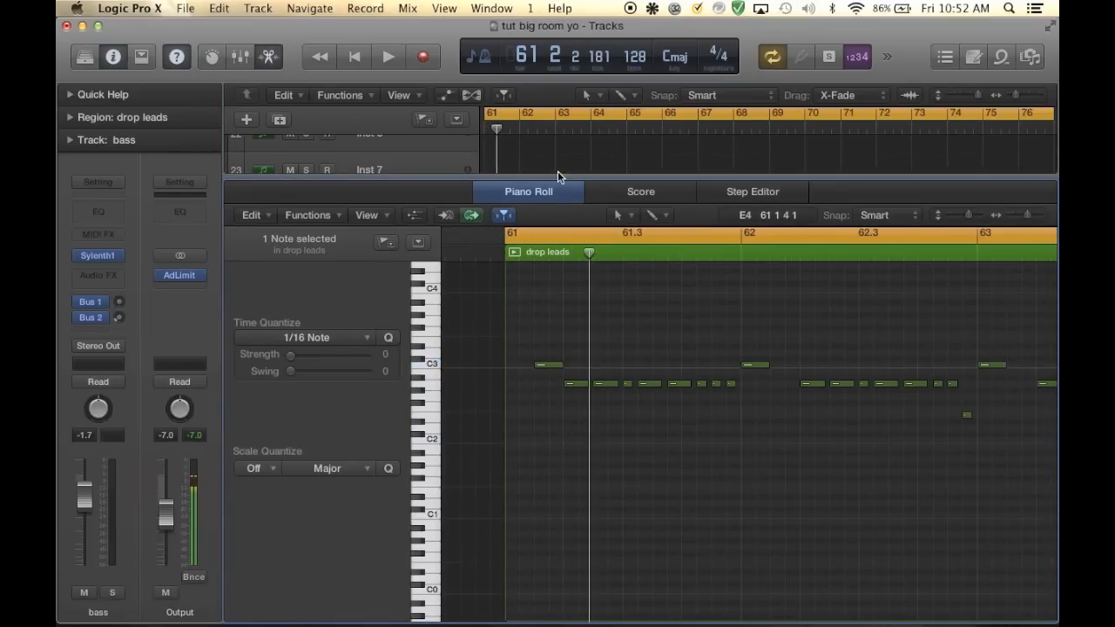
drag(556, 177, 558, 347)
scroll(574, 241, down, 2)
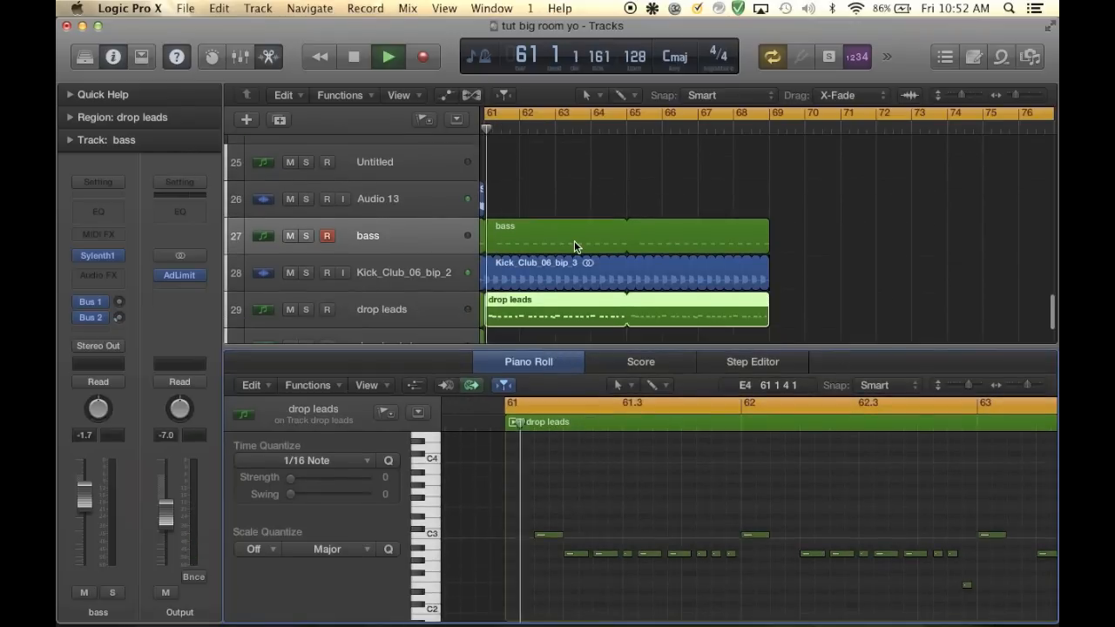
drag(569, 351, 572, 150)
scroll(590, 304, up, 1)
key(space)
key(space)
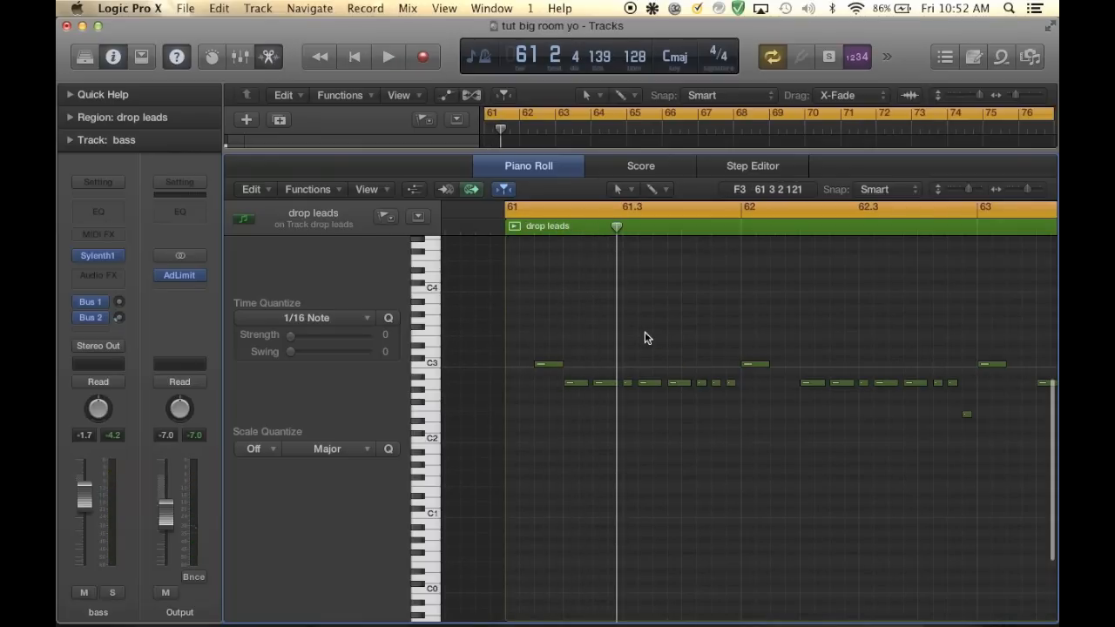
key(space)
key(space)
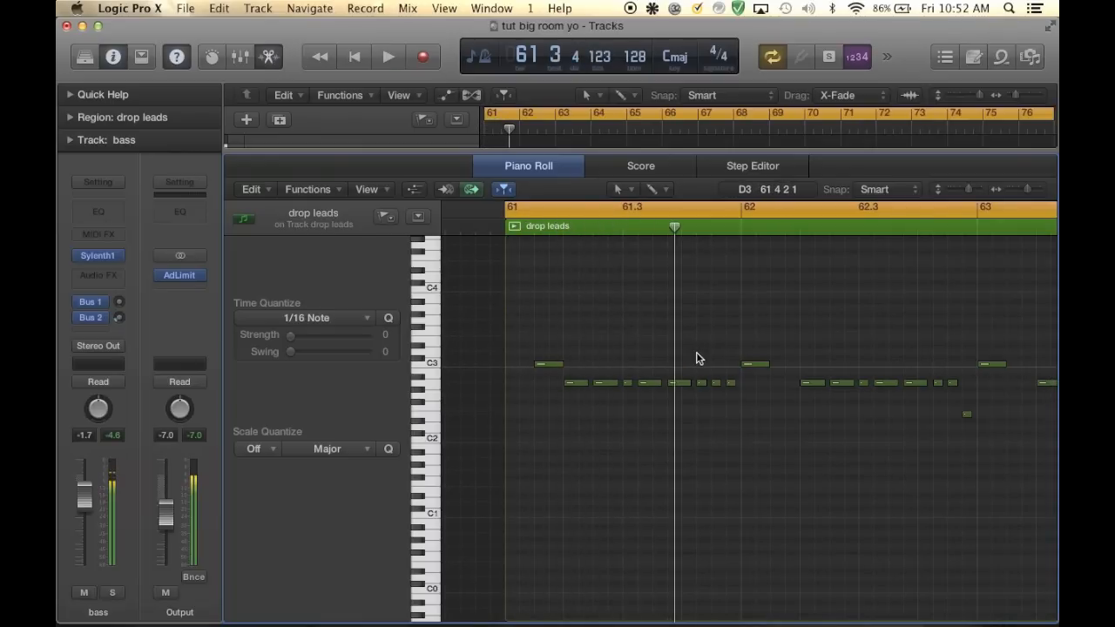
Replace the short notes ending bar 61 with a lengthened A2 note and an A1 note at beat 4, and play the result
key(super+Right)
mouse_move(696, 380)
mouse_down()
mouse_move(737, 389)
mouse_move(694, 383)
mouse_move(718, 383)
mouse_move(693, 410)
mouse_move(699, 462)
mouse_up()
key(space)
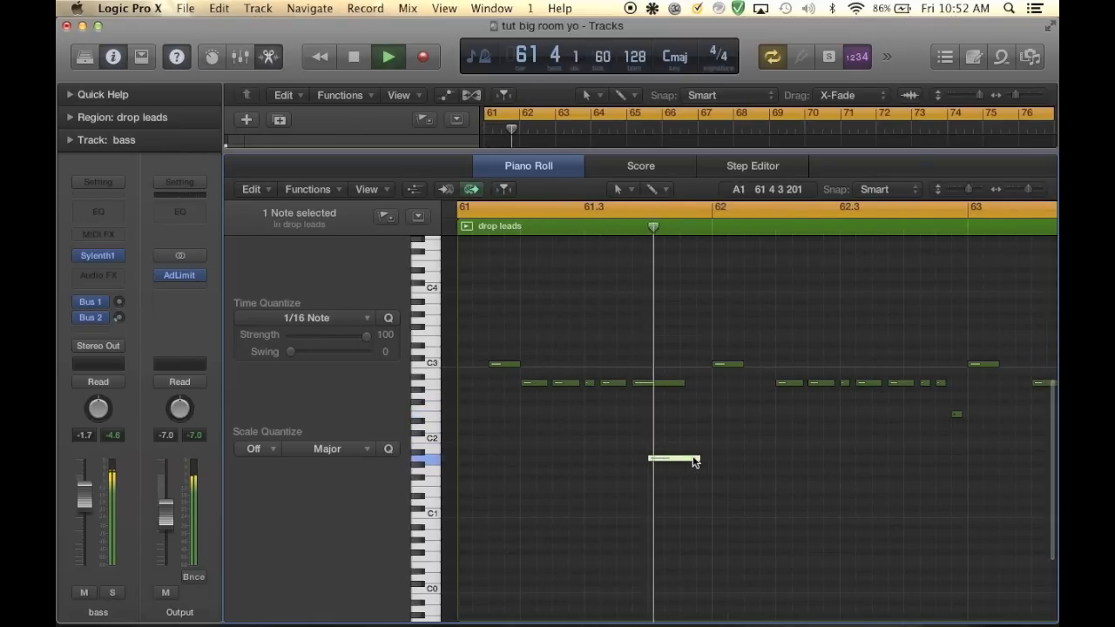
key(space)
key(space)
scroll(715, 498, up, 1)
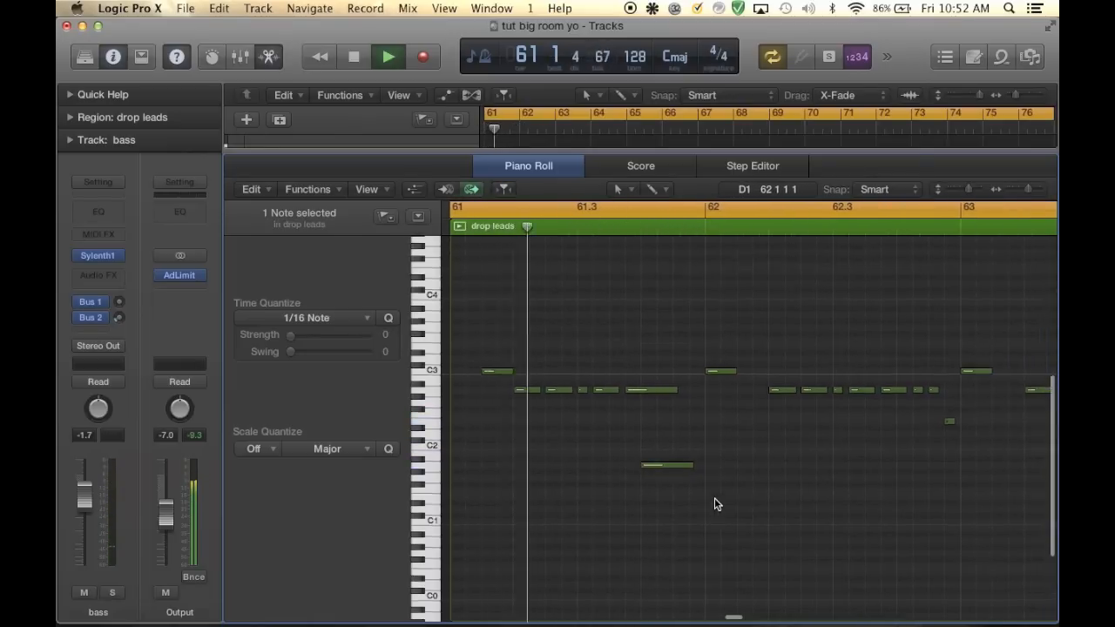
key(space)
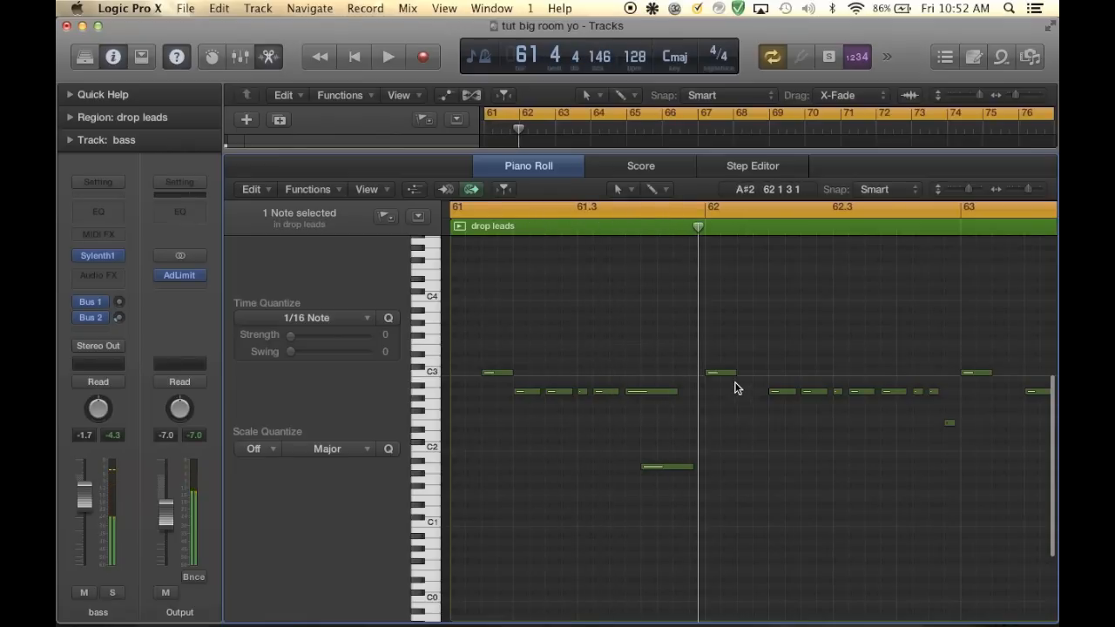
Delete the notes in bar 62 and repeat the bar 61 phrase once, aligning the copy to the start of bar 62
drag(716, 346, 964, 460)
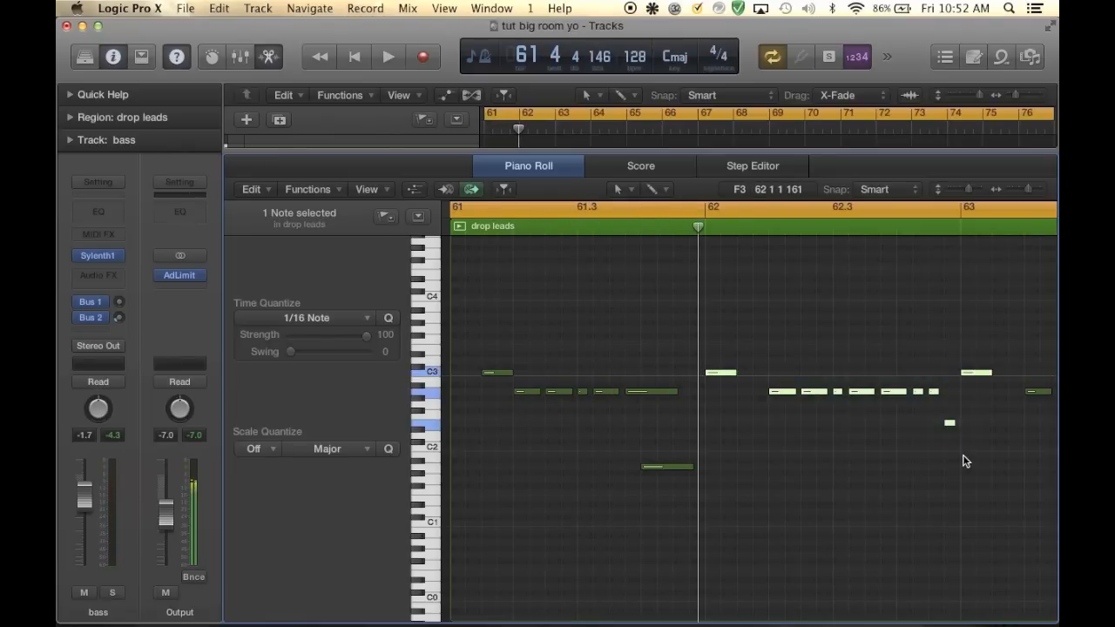
key(Delete)
drag(711, 499, 479, 371)
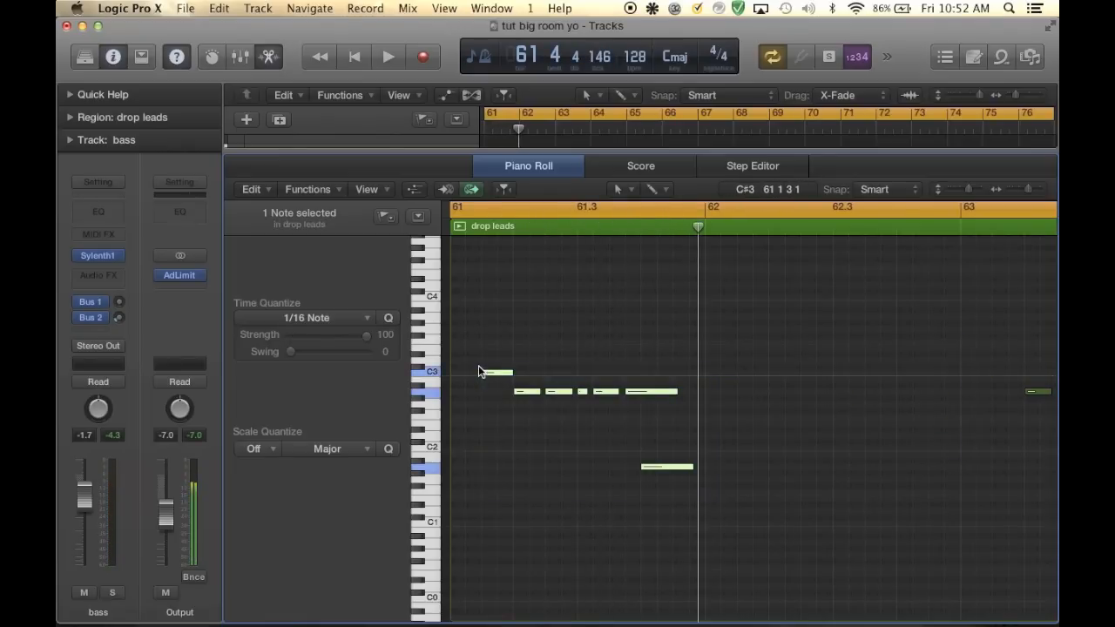
key(super+r)
click(657, 256)
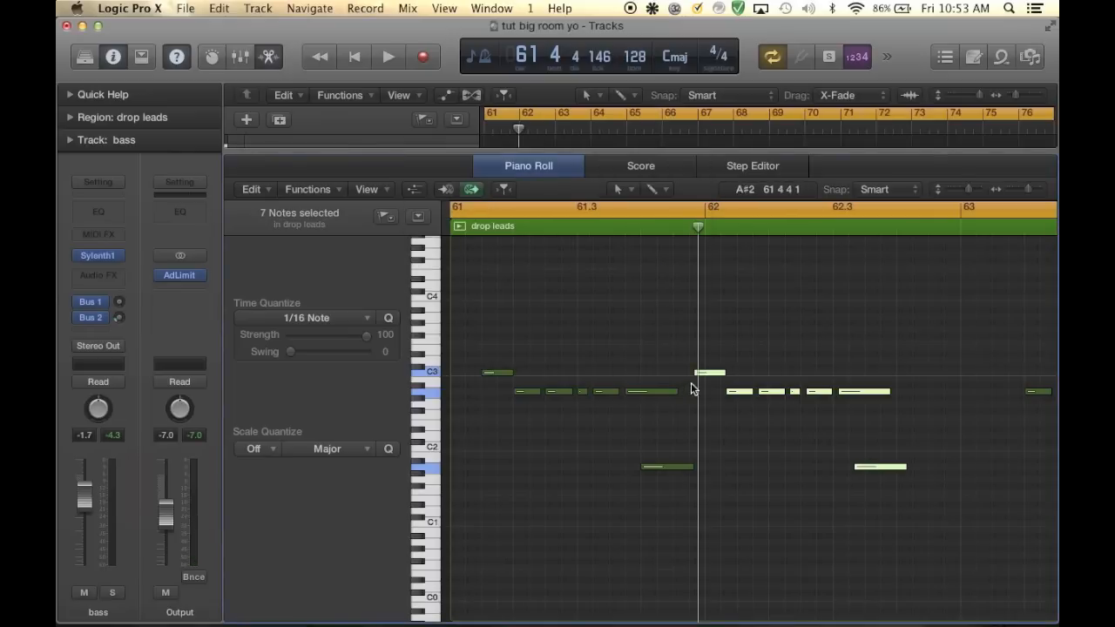
drag(711, 374, 724, 375)
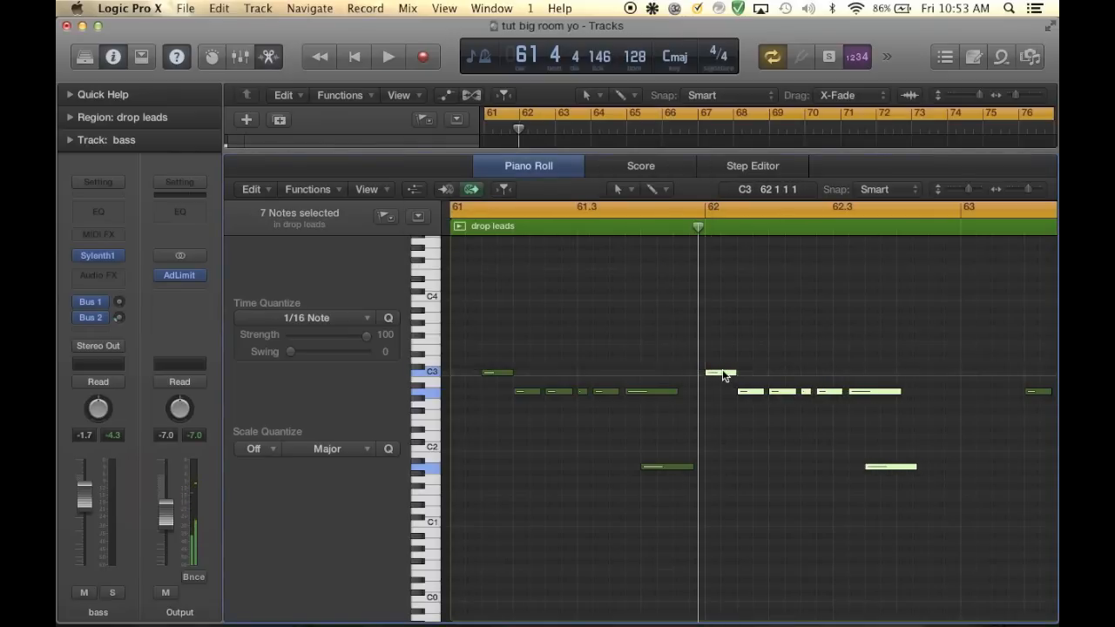
Play the copied phrase and move its notes half a beat later in bar 62
key(space)
scroll(725, 376, right, 2)
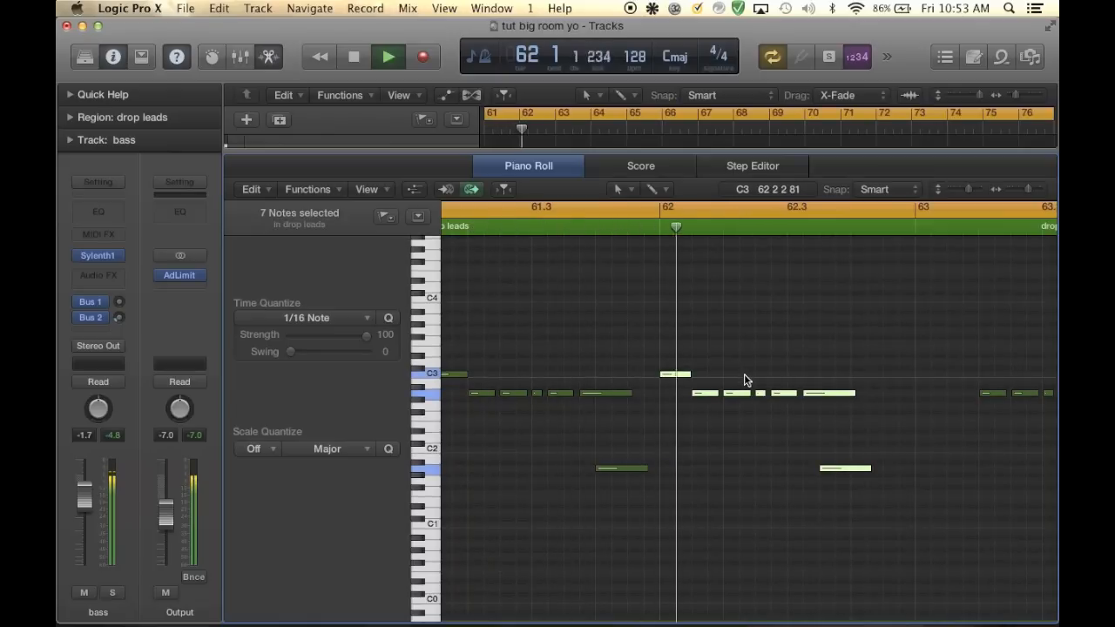
key(space)
drag(674, 374, 707, 376)
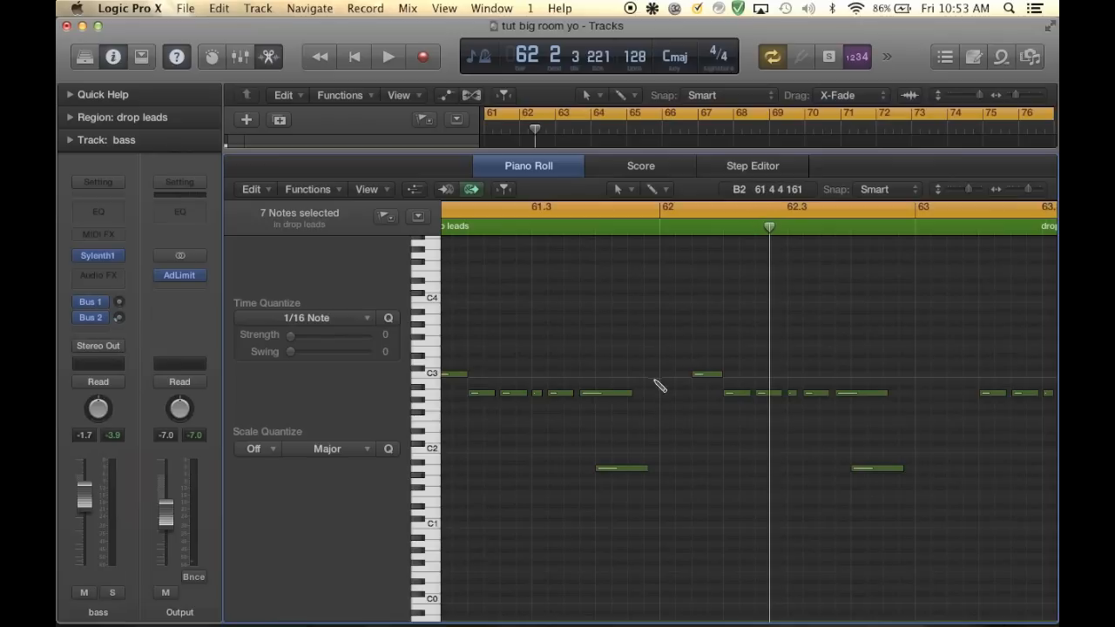
Add an A3 note at 61 4 4 1 with length 0 0 1 0 and slightly shorten the A1 note before it
click(651, 351)
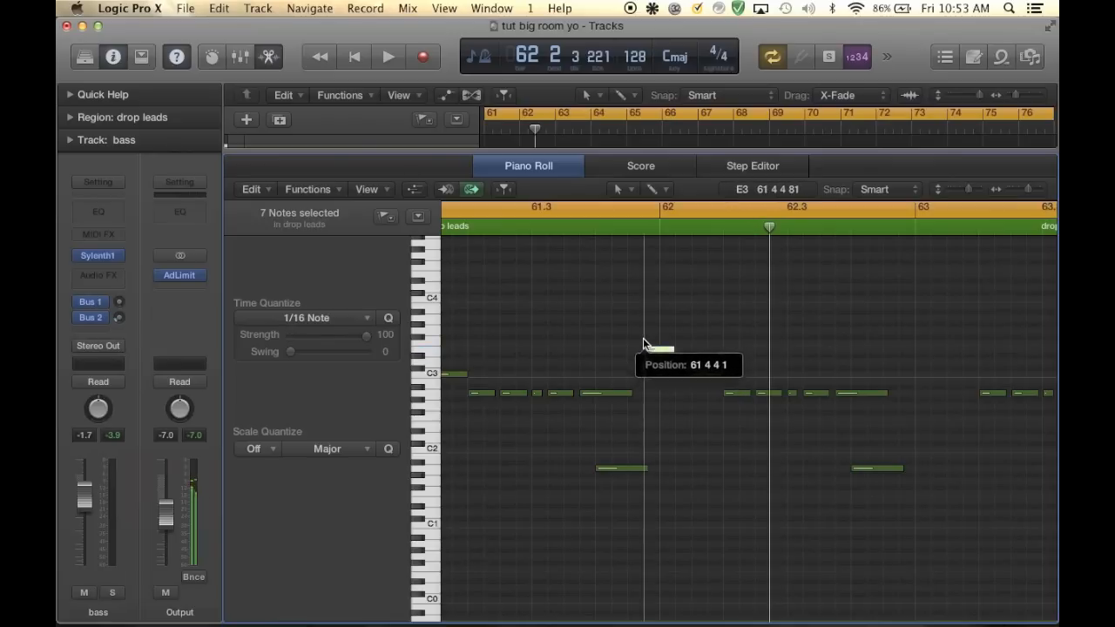
drag(656, 353, 659, 319)
drag(672, 319, 653, 319)
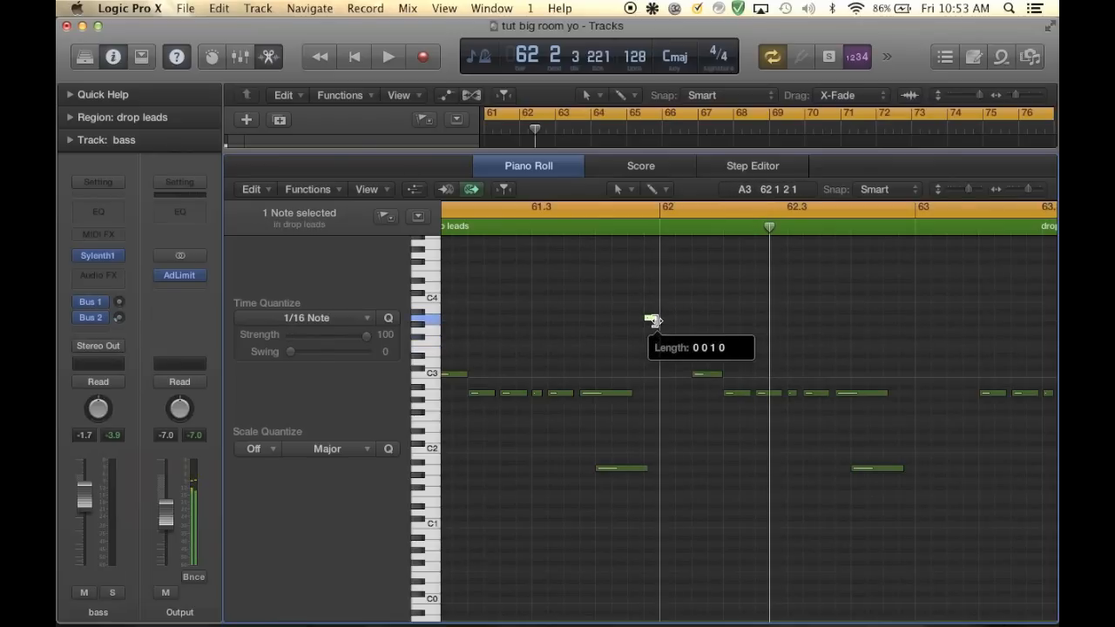
key(space)
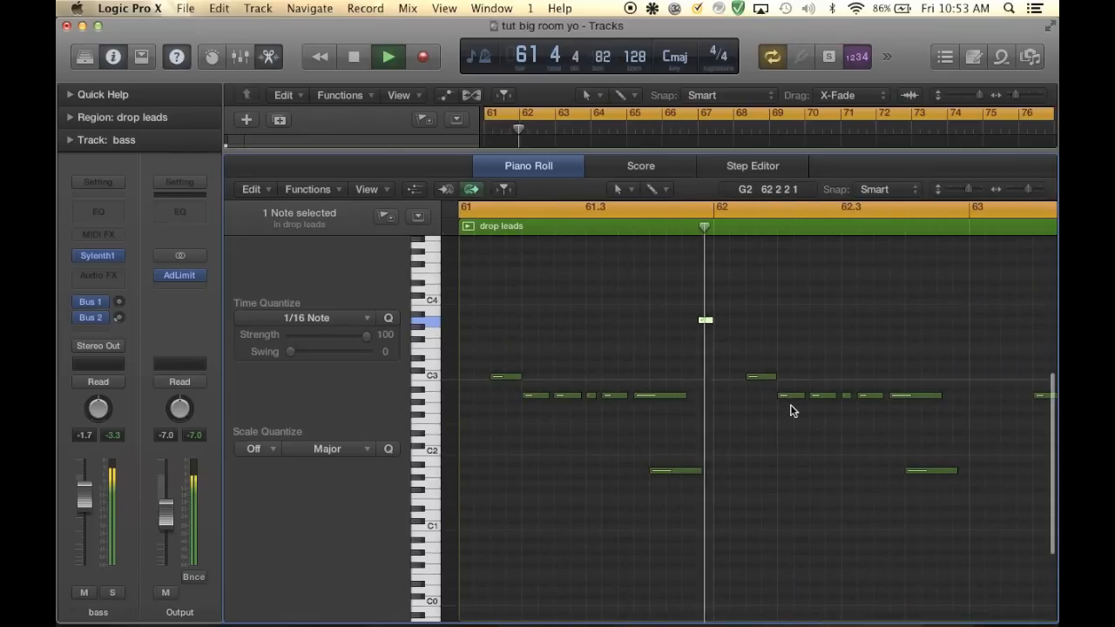
key(space)
drag(702, 470, 697, 469)
key(space)
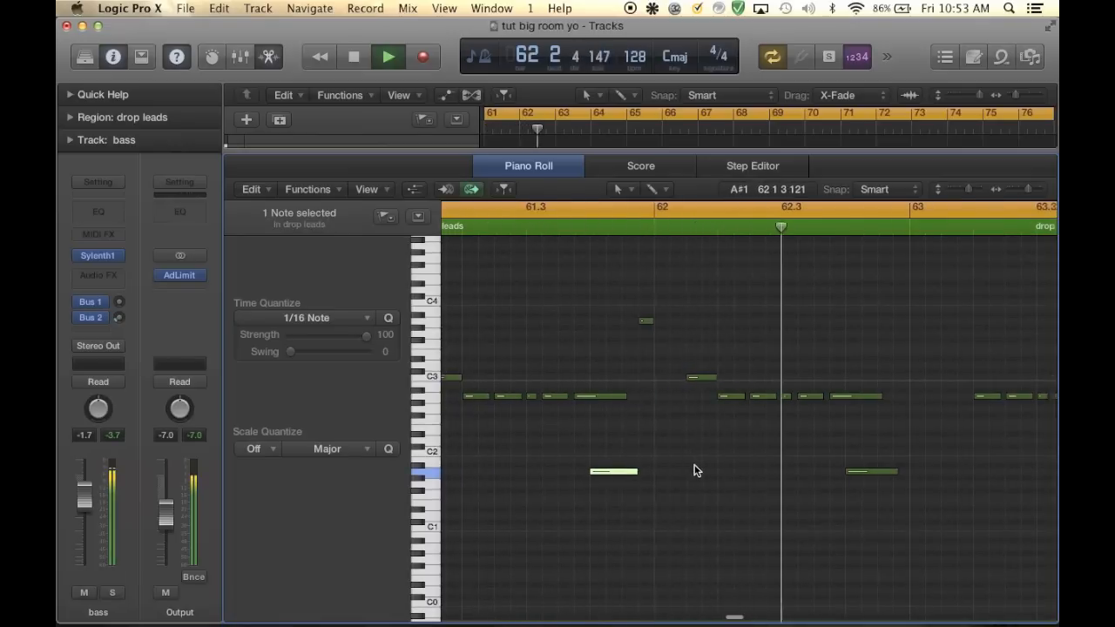
Shorten the A1 note ending bar 62 and add a one-sixteenth A3 note right before bar 63
key(space)
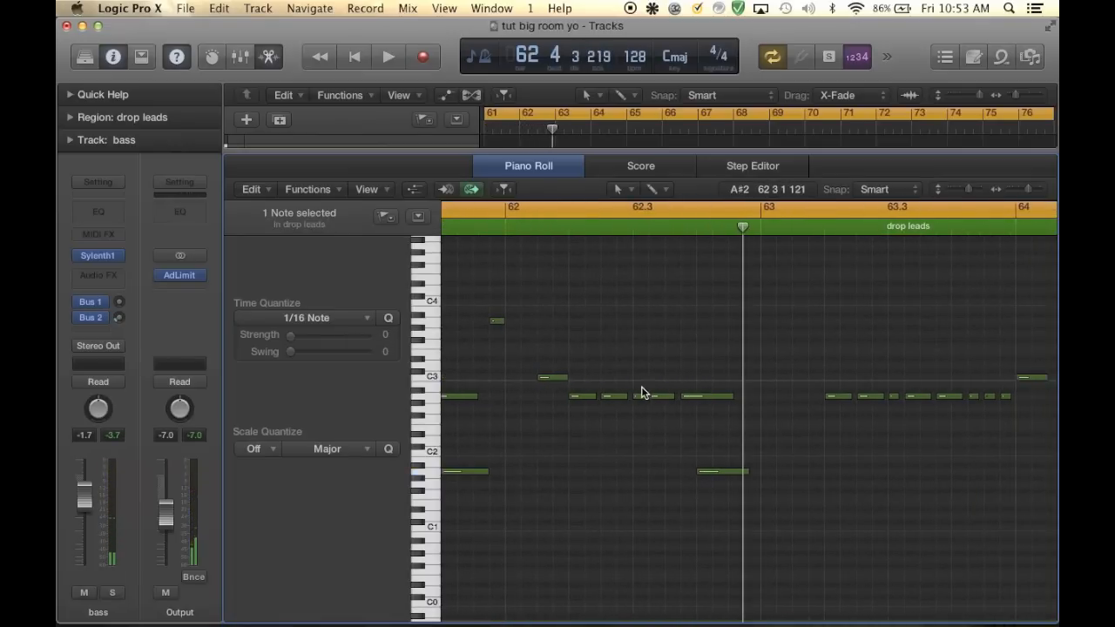
drag(746, 471, 737, 476)
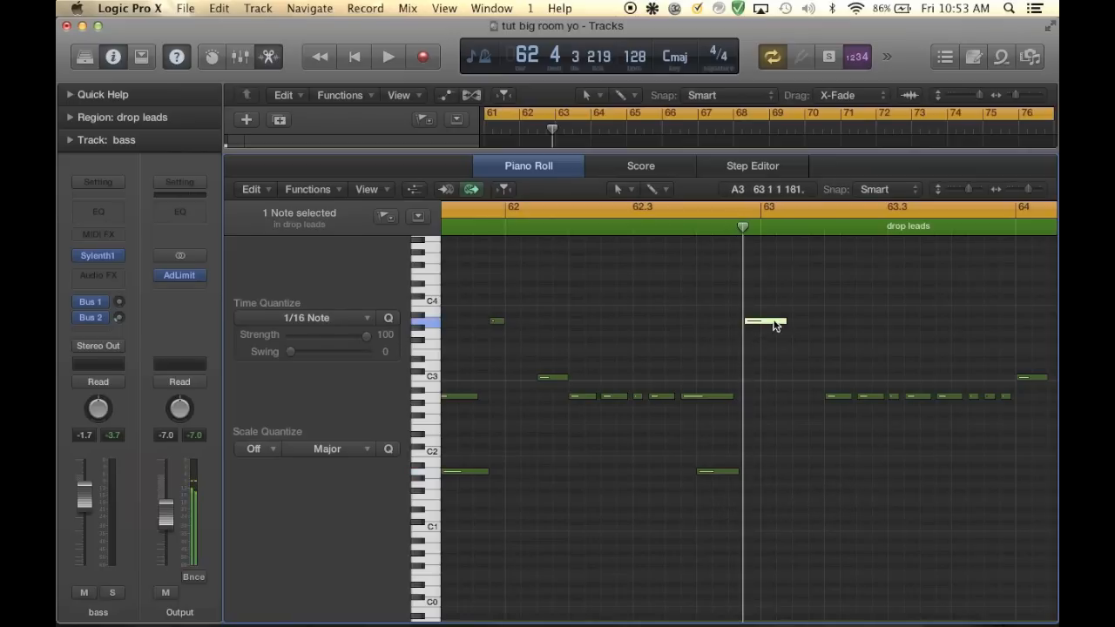
drag(784, 320, 759, 321)
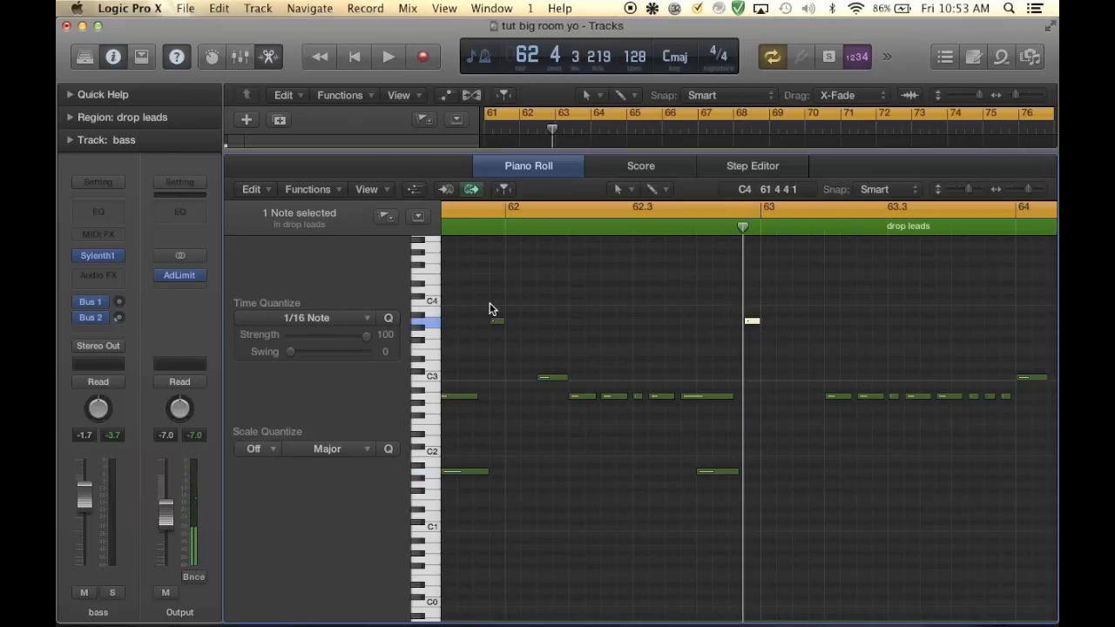
Delete the A3 note at the end of bar 61 and extend the A1 note there up to bar 62
key(Delete)
scroll(526, 324, left, 3)
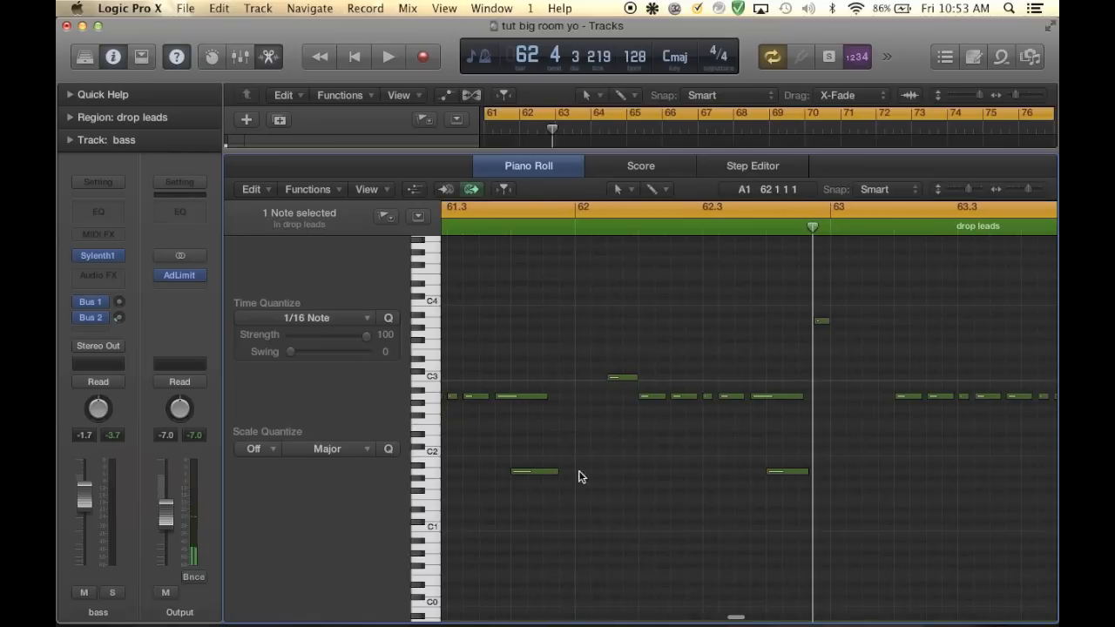
drag(558, 473, 568, 475)
key(space)
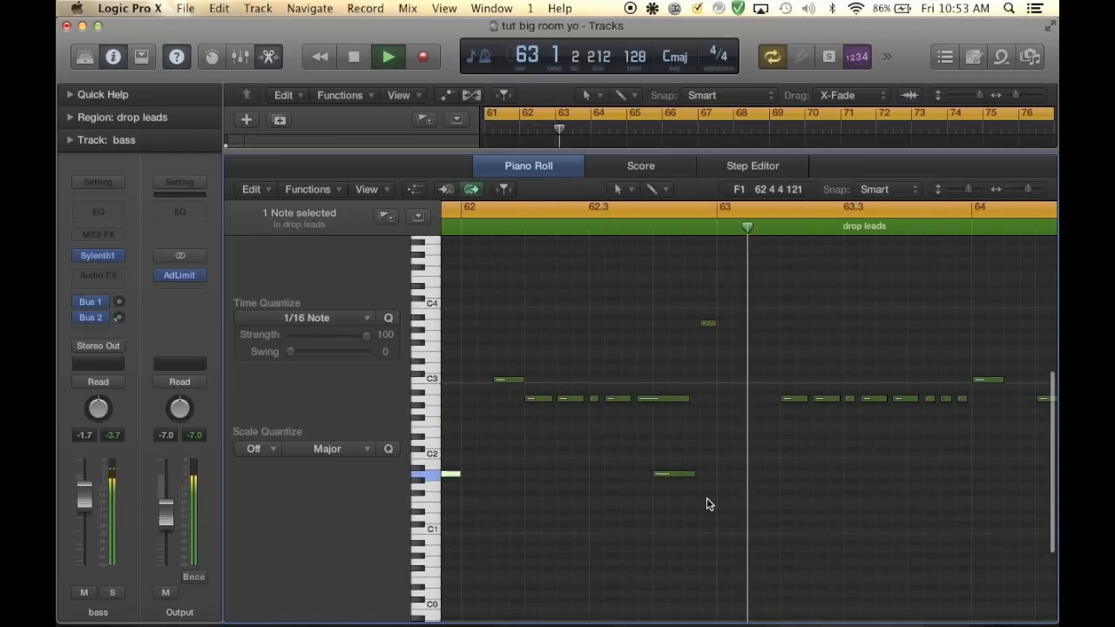
key(space)
Replace the notes of bars 63 and 64 with a copy of the bars 61–62 phrase starting half a beat into bar 63
scroll(730, 485, down, 3)
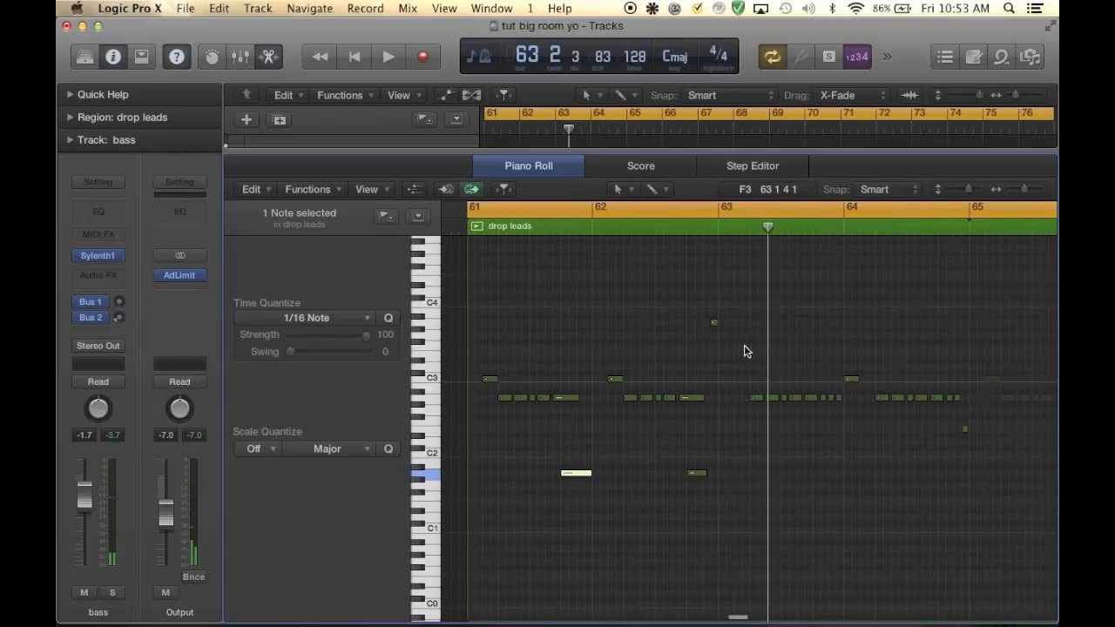
drag(928, 444, 976, 448)
key(Delete)
drag(802, 544, 427, 305)
key(super+r)
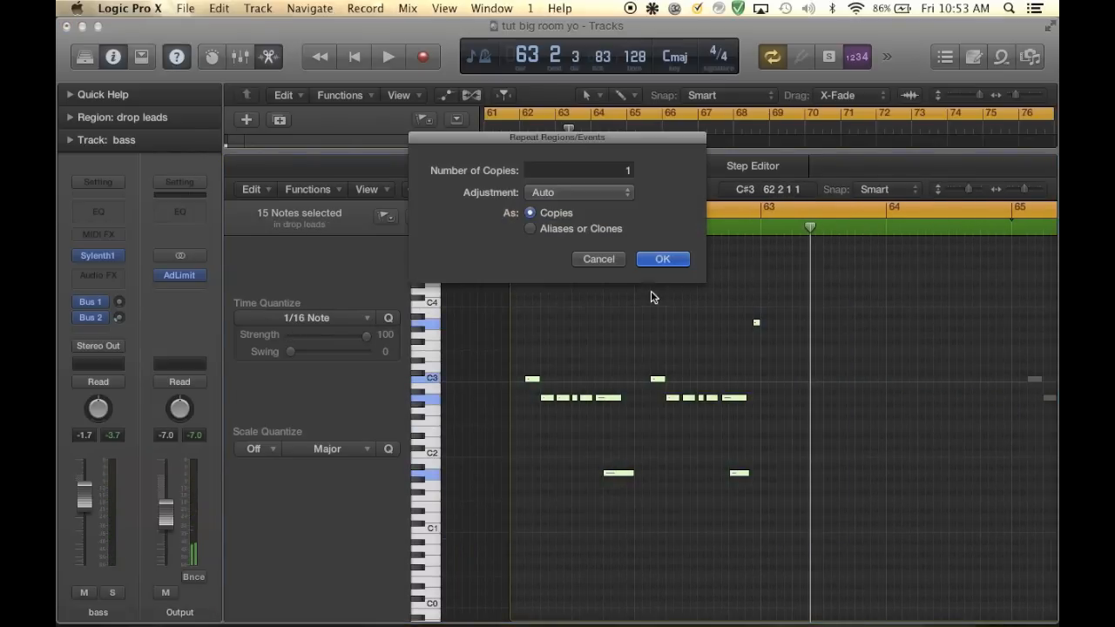
click(664, 259)
scroll(831, 456, up, 5)
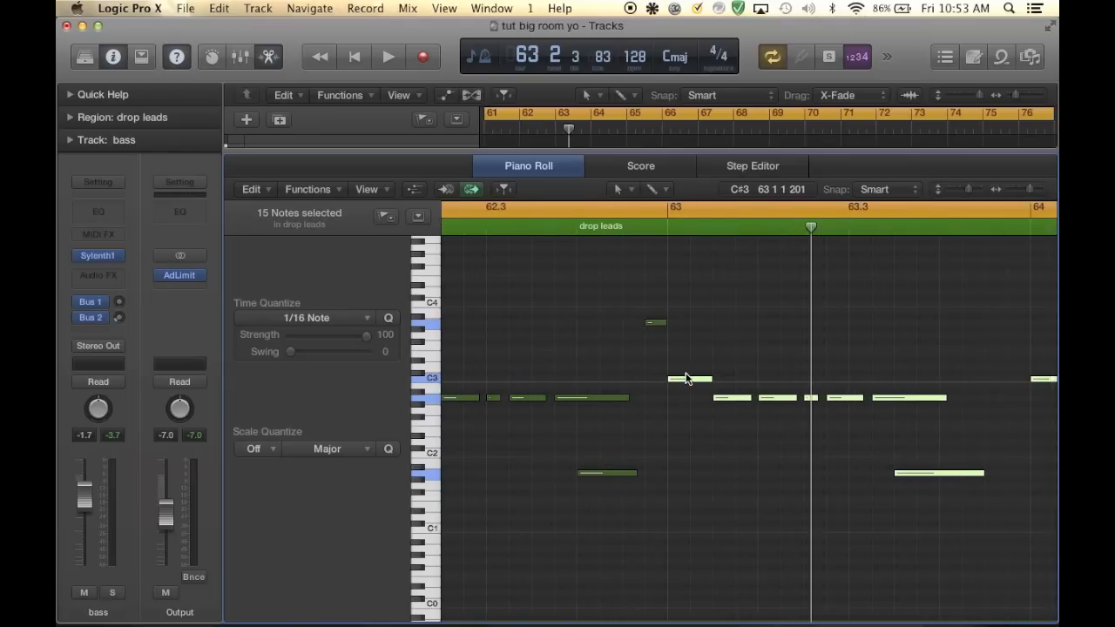
drag(687, 382, 735, 383)
Repeat the edited drop leads region once and move the copy onto the drop leads layer track at bar 61
scroll(755, 423, down, 5)
scroll(756, 425, right, 2)
drag(738, 152, 738, 500)
click(819, 468)
click(562, 391)
key(super+r)
click(674, 265)
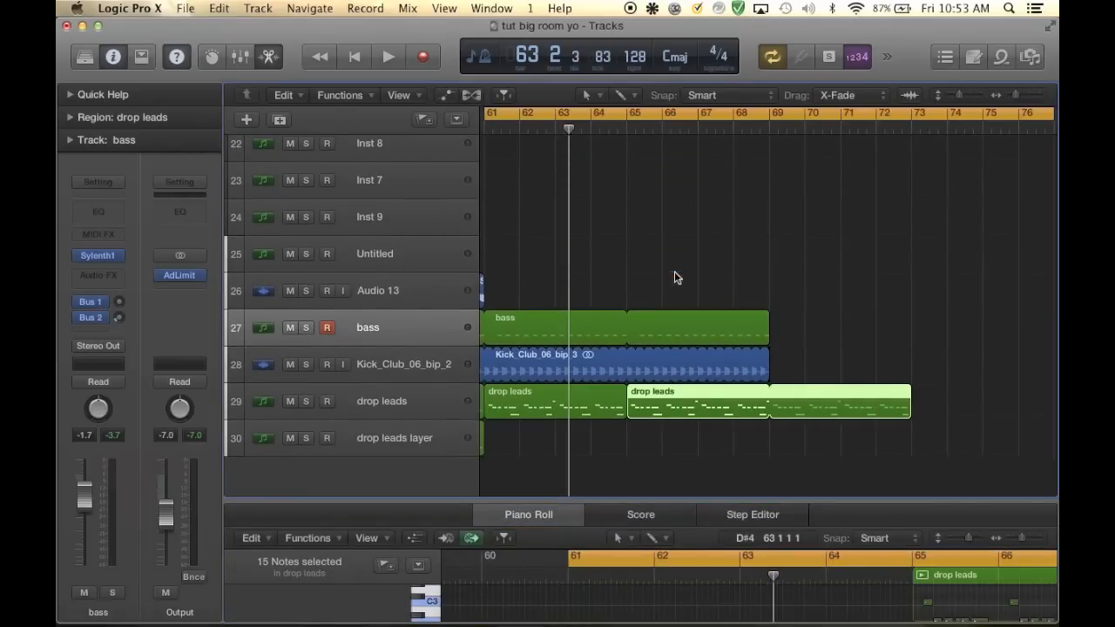
drag(723, 413, 591, 443)
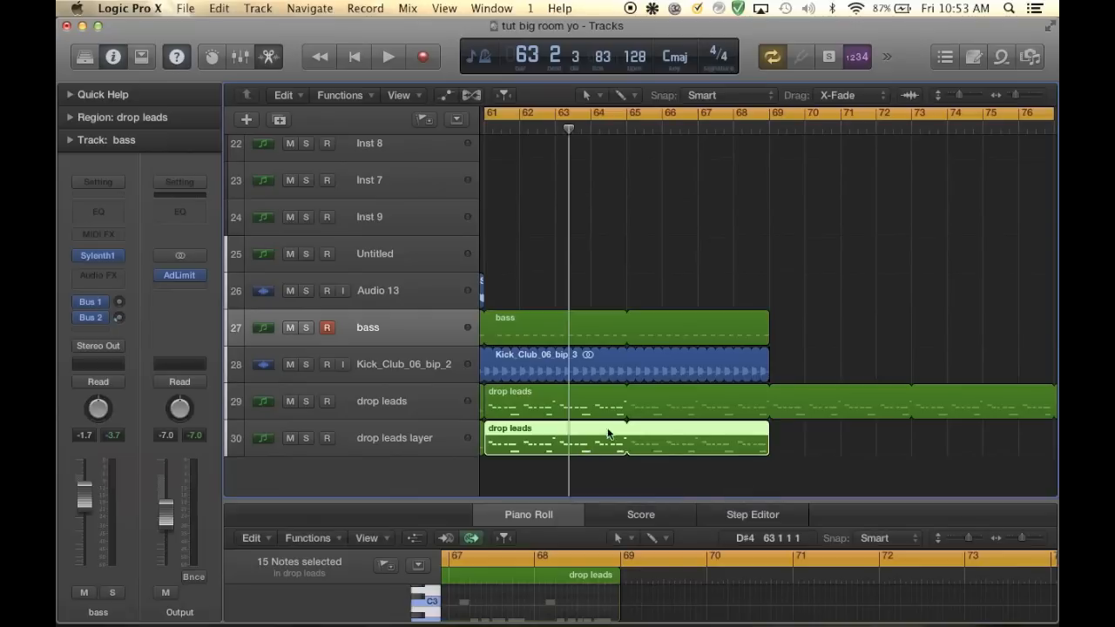
Extend the bass, kick and both bar 61 drop leads loops to bar 77 and set the cycle range to bars 53–77
click(771, 393)
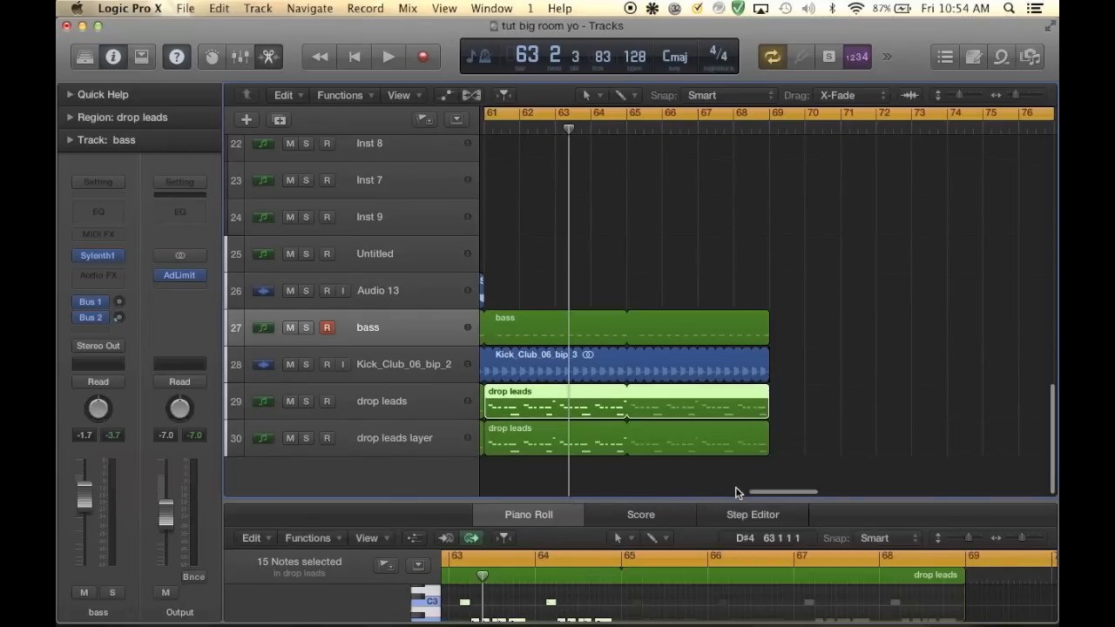
key(super+Left)
key(super+Left)
click(687, 450)
drag(686, 454, 775, 435)
scroll(659, 326, left, 1)
key(super+Left)
key(super+Left)
key(super+Left)
key(super+Left)
key(super+Left)
key(super+Right)
key(super+Right)
drag(685, 111, 592, 111)
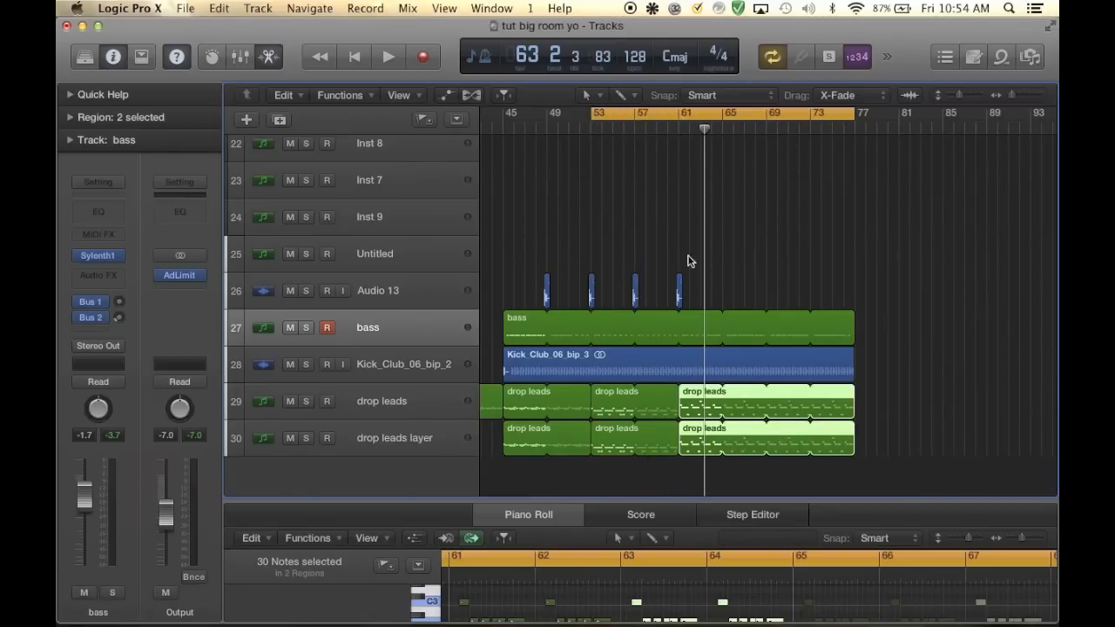
Repeat the four short Audio 13 clips once and move the copies to continue the four-bar spacing from just before bar 65
drag(688, 261, 538, 292)
key(super+r)
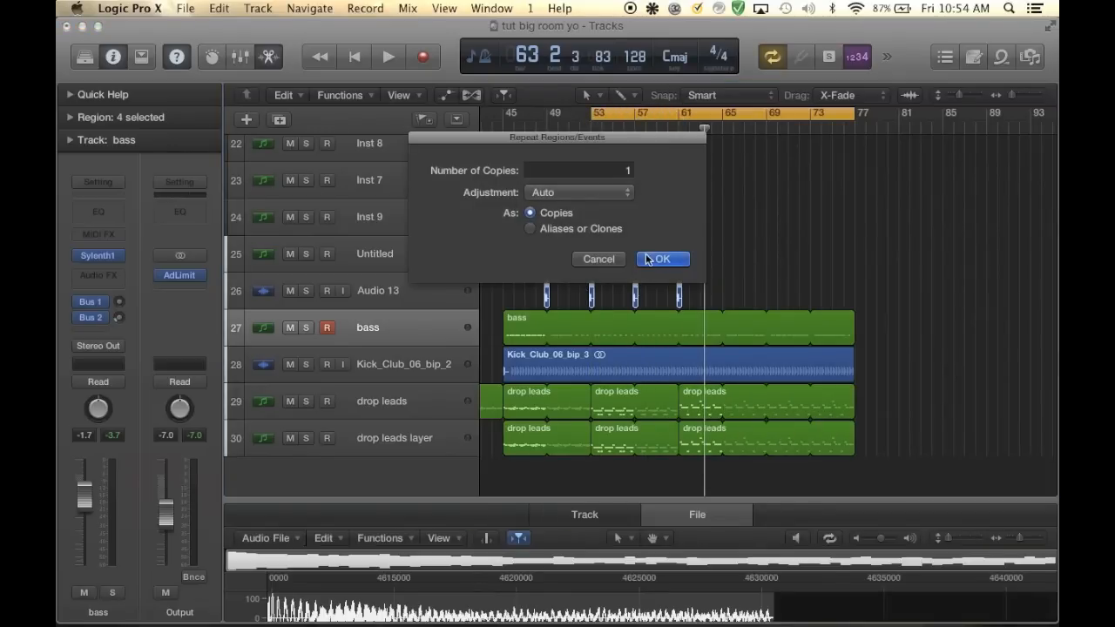
click(647, 259)
key(super+Right)
key(super+Right)
key(super+Right)
key(super+Right)
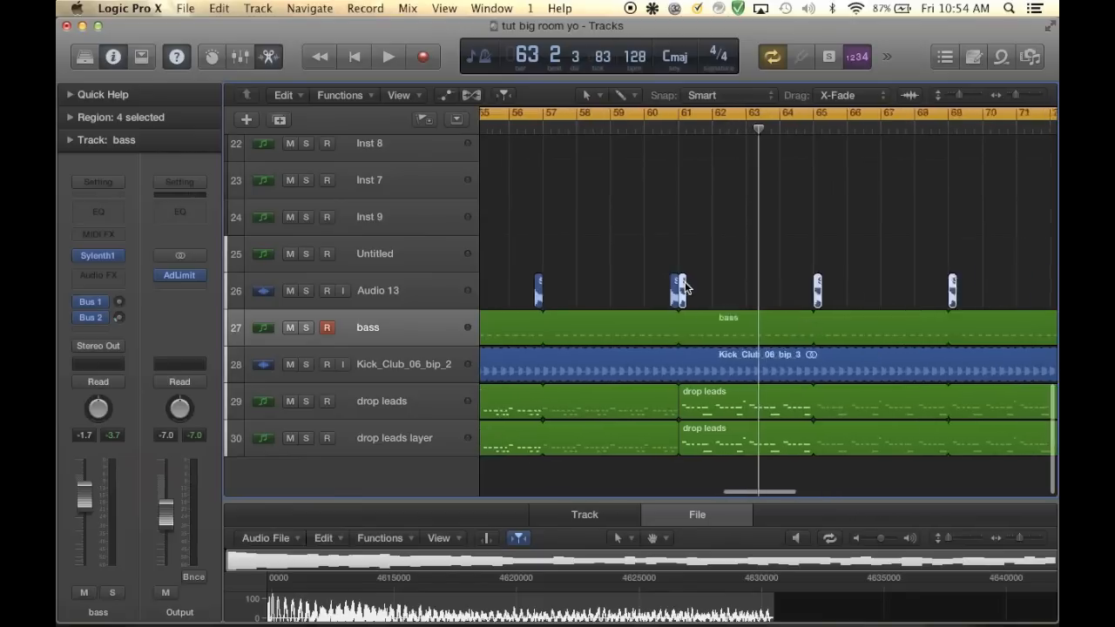
drag(684, 281, 911, 287)
Repeat the Impacts_04_128 region on Audio 16 once and move the copy to about bar 63
scroll(912, 287, up, 5)
scroll(911, 287, down, 10)
scroll(912, 288, up, 10)
scroll(910, 289, down, 4)
scroll(909, 288, down, 5)
scroll(909, 288, up, 5)
scroll(853, 318, up, 2)
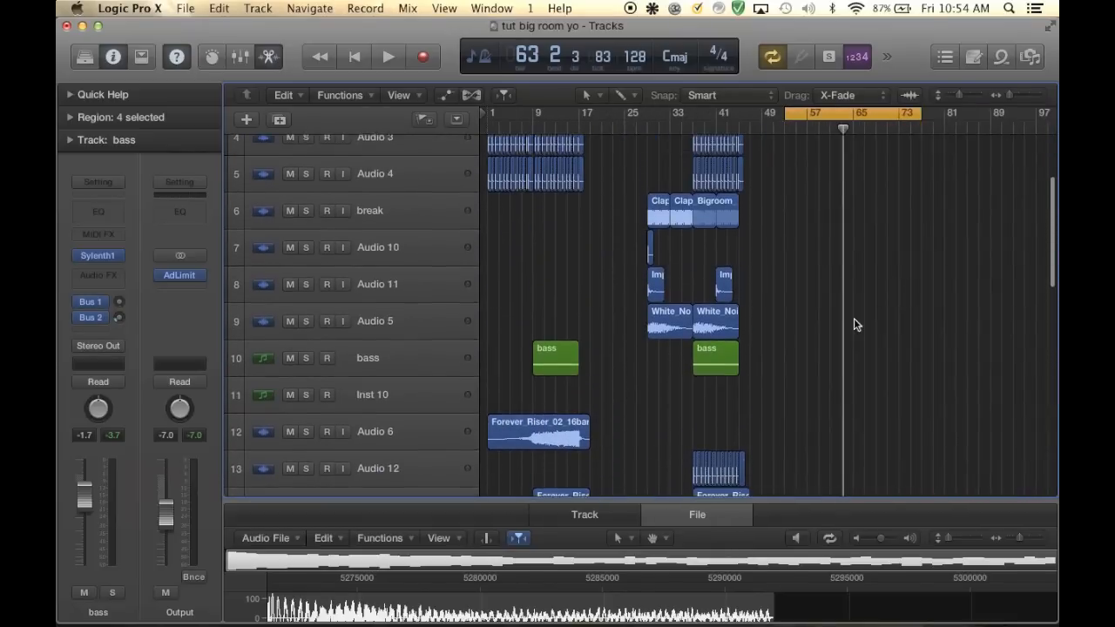
scroll(854, 318, down, 5)
scroll(756, 304, right, 1)
scroll(755, 307, up, 3)
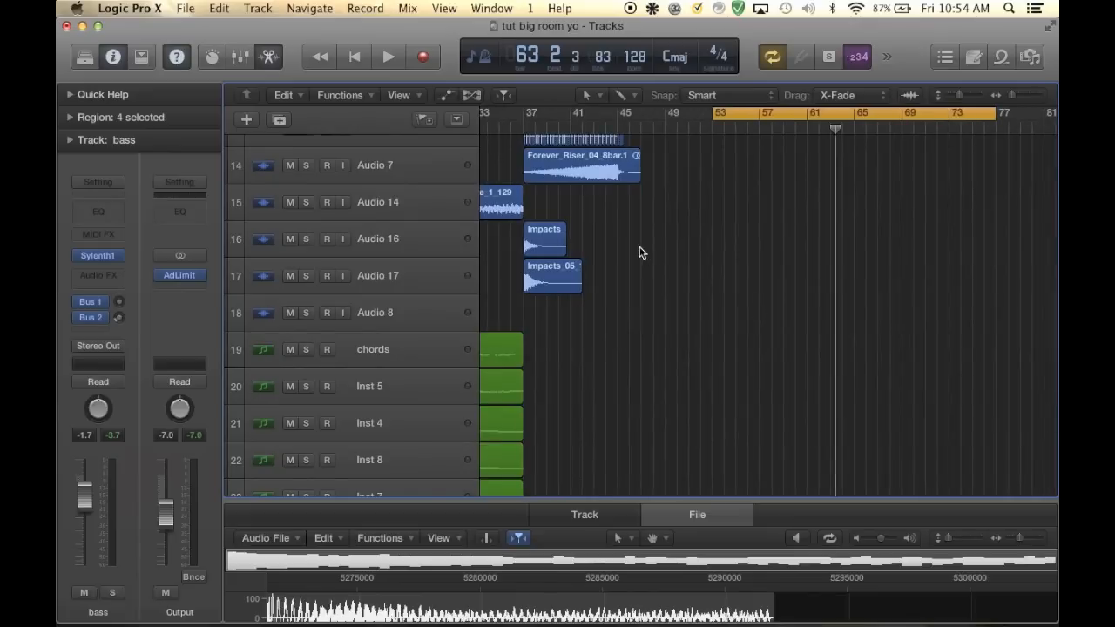
click(544, 237)
key(super+r)
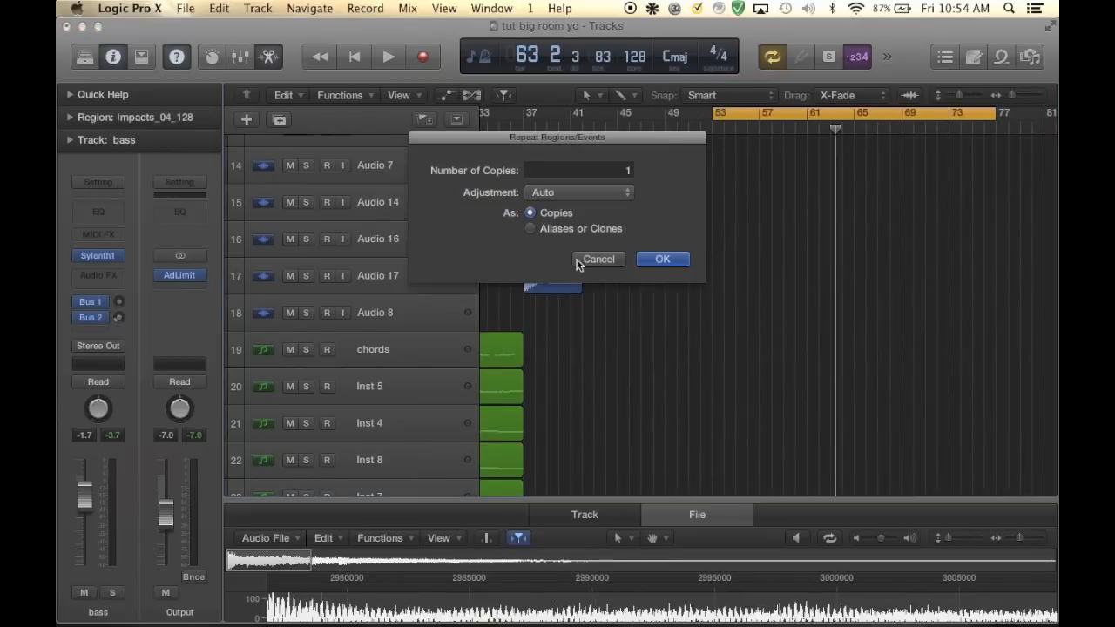
click(657, 259)
drag(573, 235, 836, 241)
Reduce the track height and move the Impacts_04_128 copy on Audio 16 to bar 61
scroll(836, 241, down, 3)
scroll(836, 243, down, 4)
scroll(836, 243, down, 2)
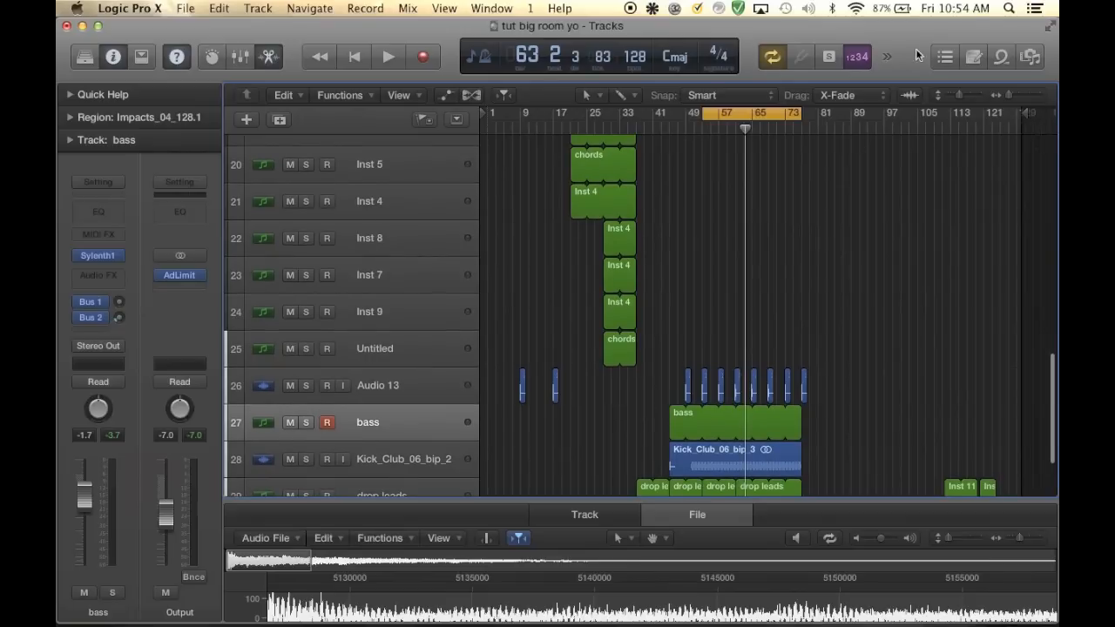
drag(959, 96, 947, 96)
scroll(819, 261, up, 2)
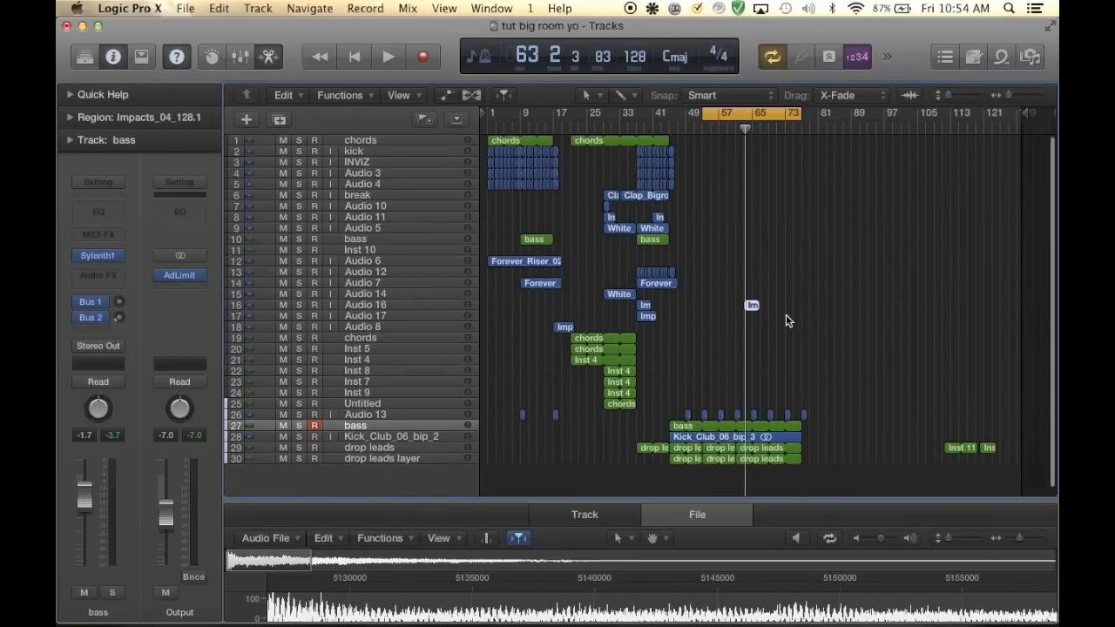
key(super+Right)
key(super+Right)
key(super+Right)
key(super+Right)
key(super+Right)
key(super+Right)
key(super+Right)
drag(778, 311, 732, 313)
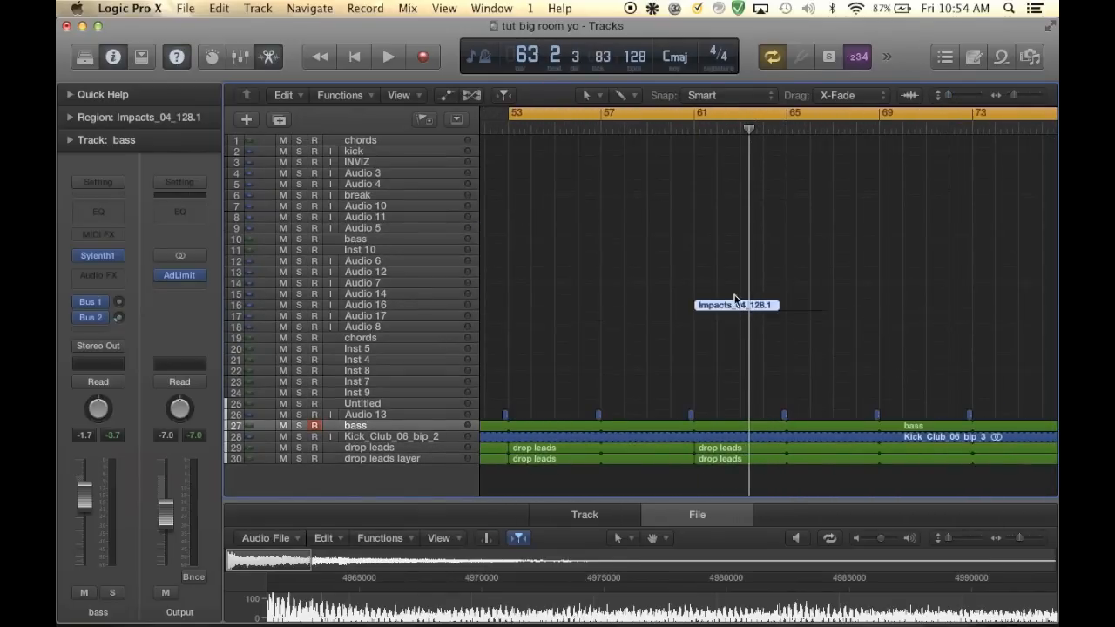
Set the cycle range to bars 57–72 and play back the transition into the new lead variation
key(super+Left)
key(super+Left)
key(super+Left)
key(super+Left)
key(super+Left)
key(super+Right)
key(super+Right)
key(super+Right)
key(super+Right)
key(super+Right)
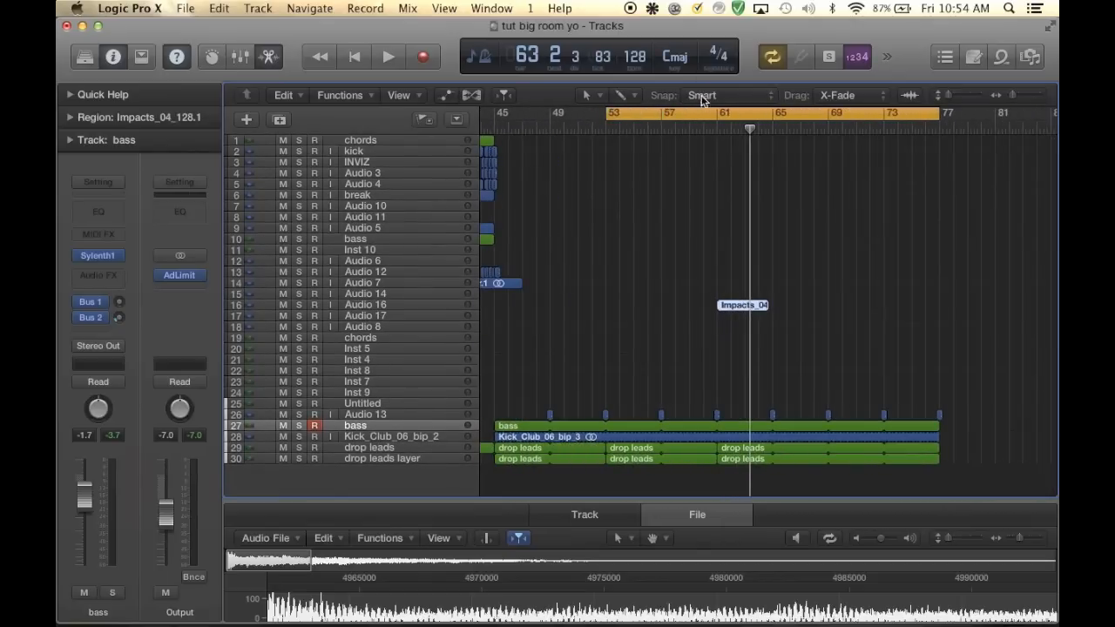
click(695, 118)
drag(662, 119, 864, 112)
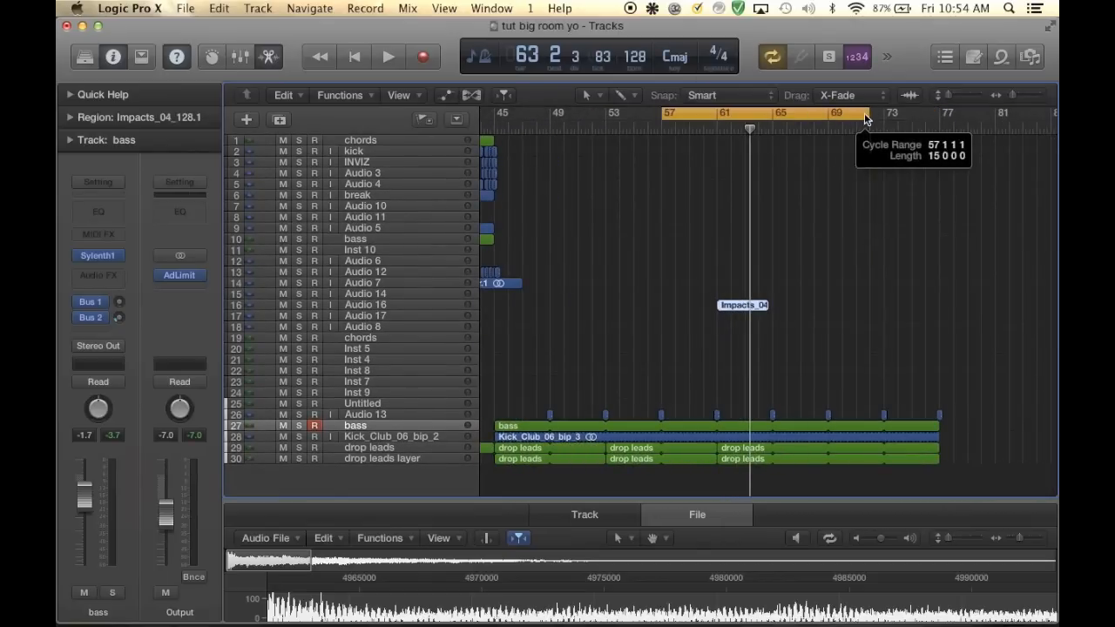
key(space)
key(super+Right)
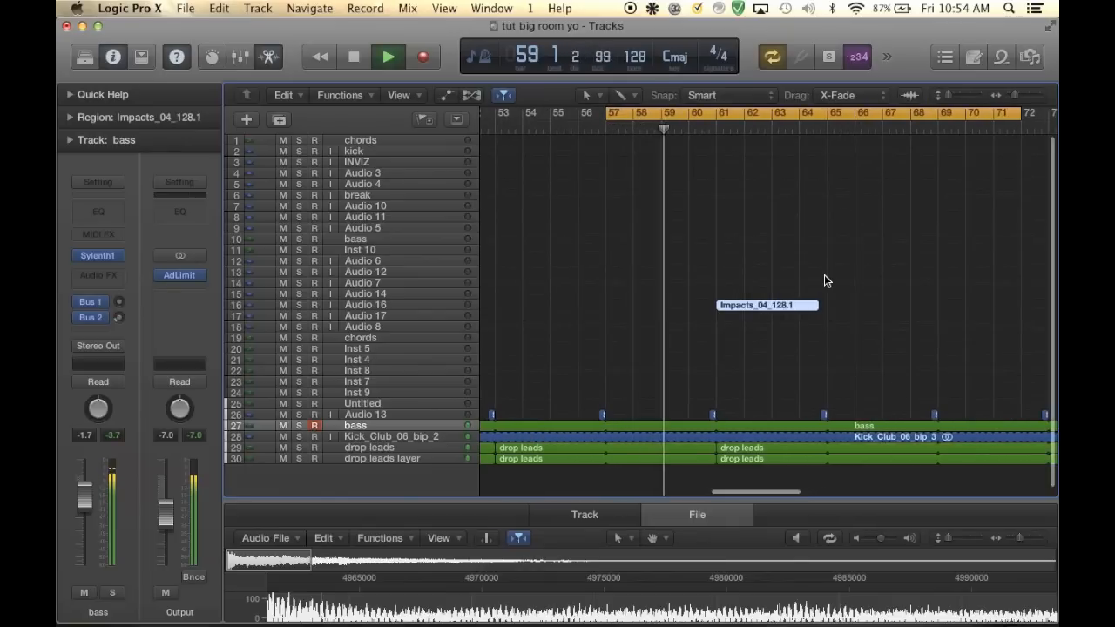
scroll(653, 417, down, 1)
scroll(653, 416, right, 2)
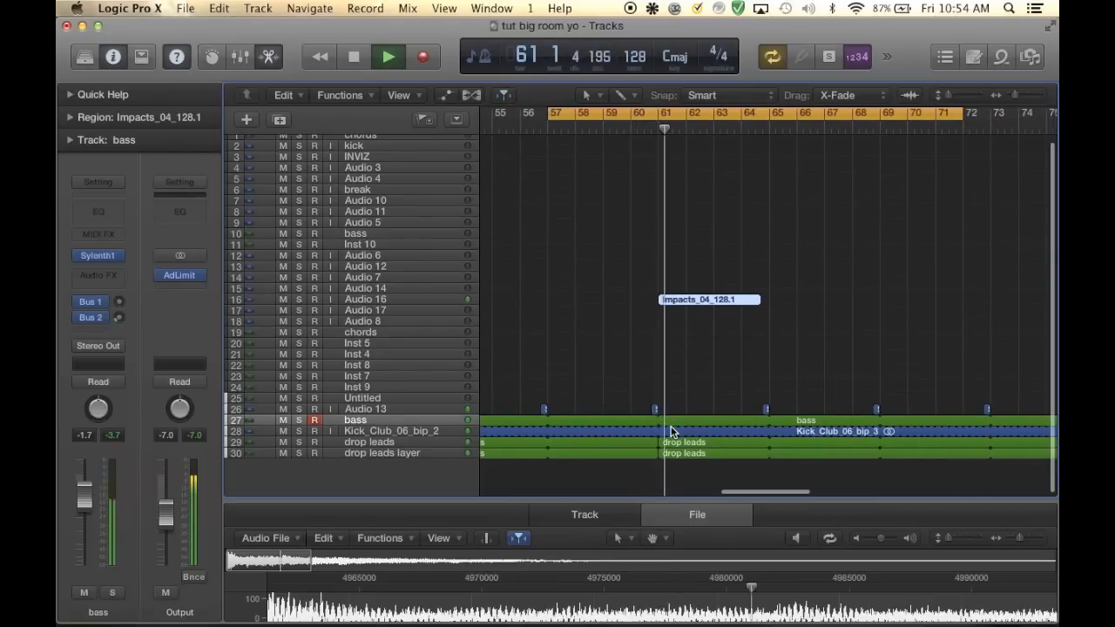
Delete the Impacts_04_128 copy at bar 61 and stop playback
click(645, 358)
click(721, 300)
key(Delete)
scroll(662, 326, right, 2)
key(space)
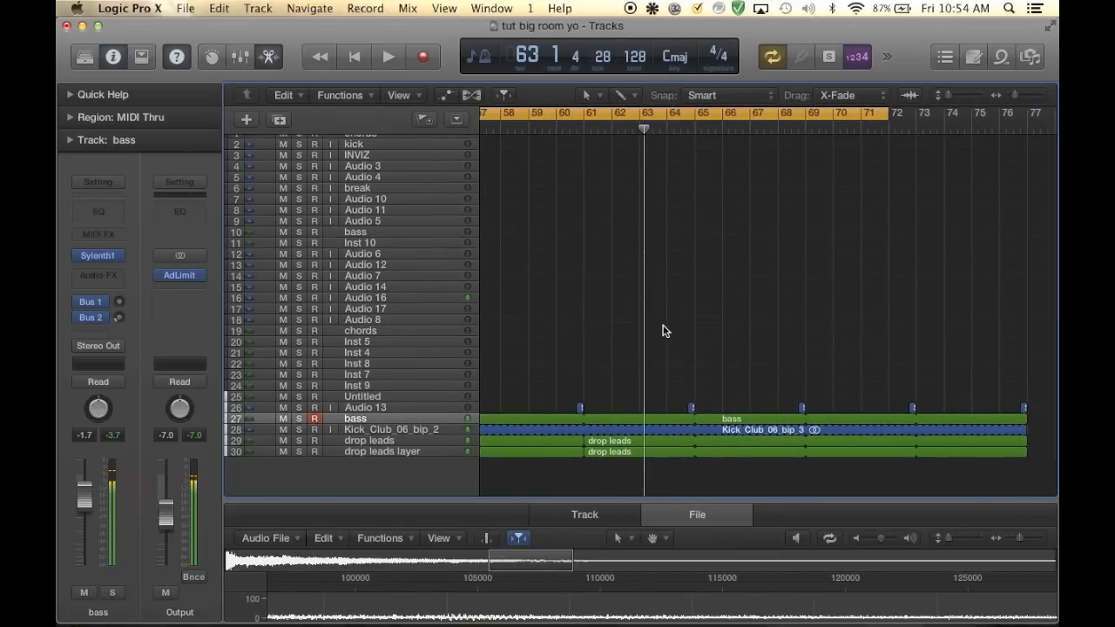
Set the cycle range to bars 61–77 and play back the new drop section
click(593, 115)
drag(588, 116, 1023, 141)
scroll(924, 240, down, 2)
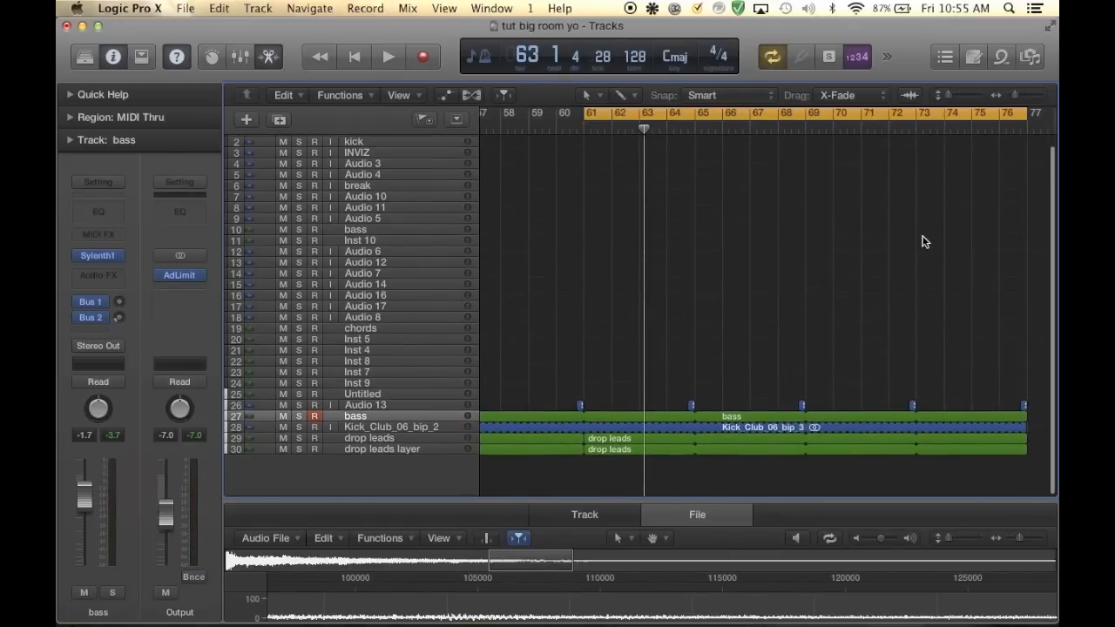
key(space)
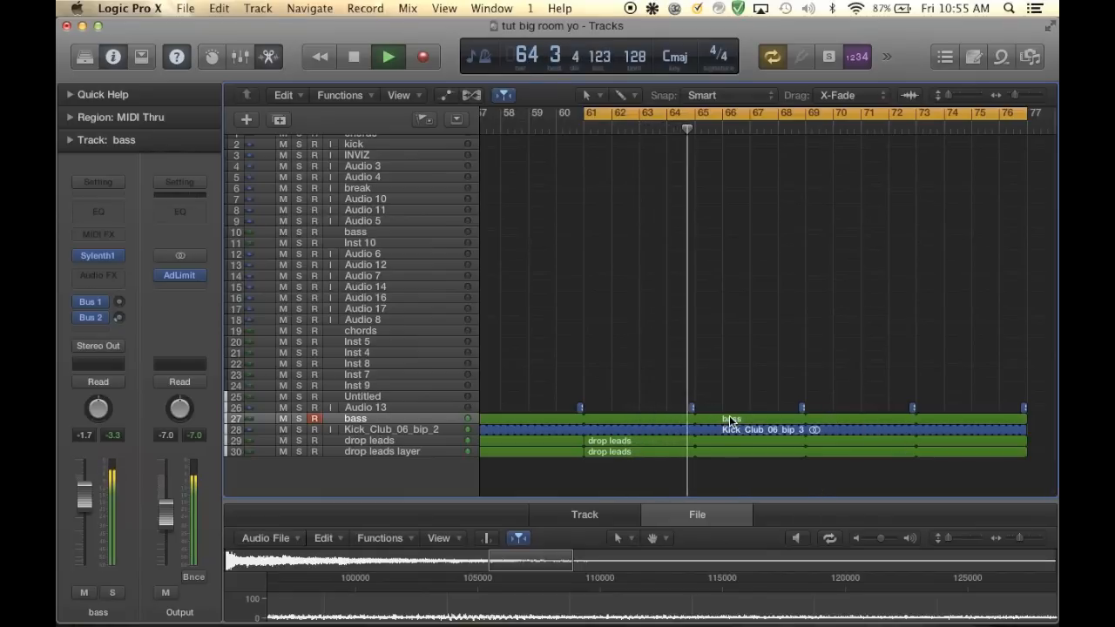
scroll(730, 422, down, 3)
scroll(731, 423, right, 3)
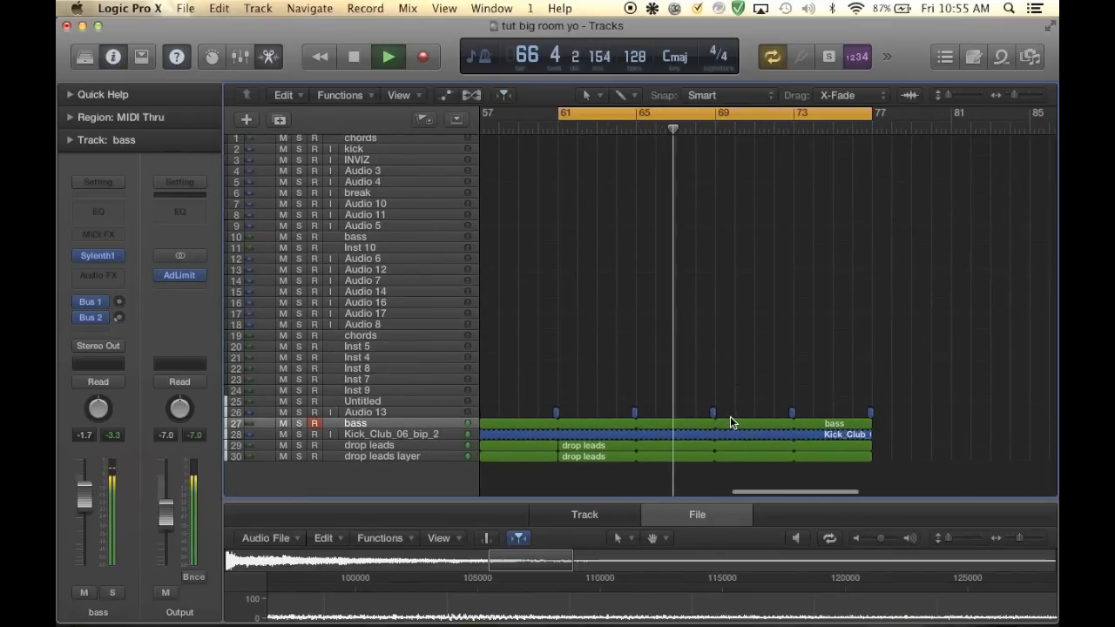
Set the cycle range to bars 69–77 and stop playback
scroll(730, 417, right, 2)
click(687, 113)
drag(685, 112, 842, 114)
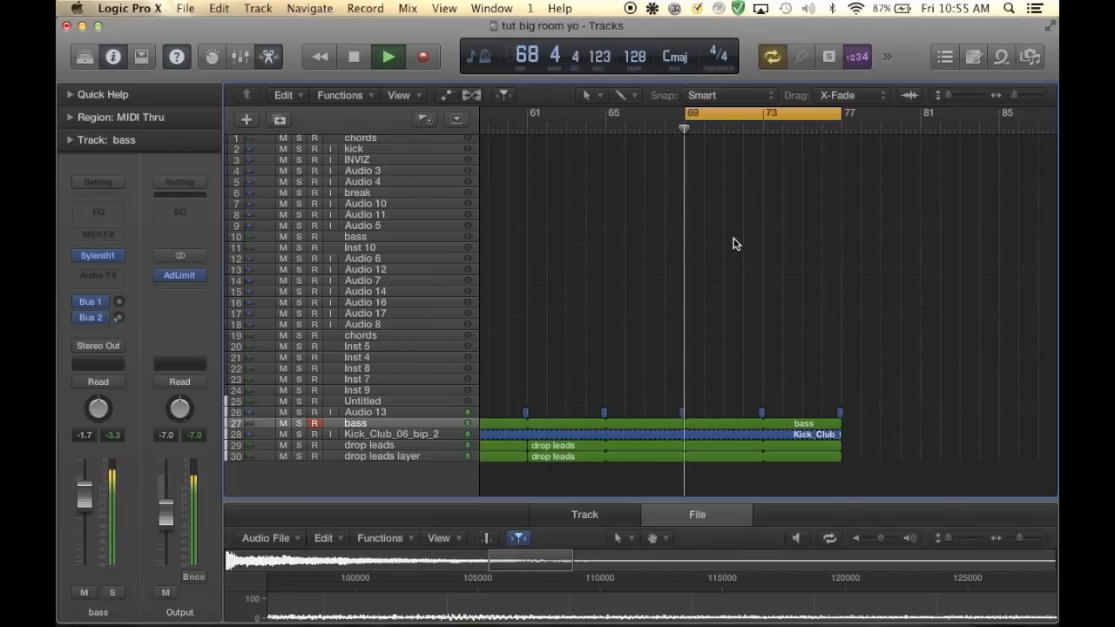
key(space)
Shorten the bar 61 loops on the drop leads and drop leads layer tracks to end at bar 69
drag(853, 459, 736, 432)
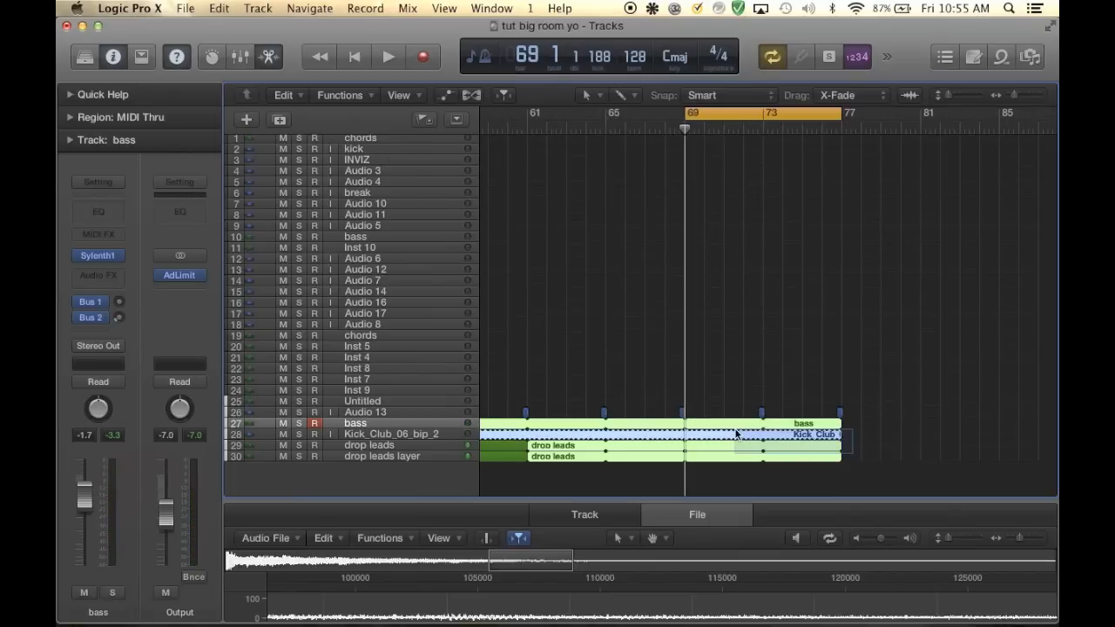
drag(859, 460, 684, 448)
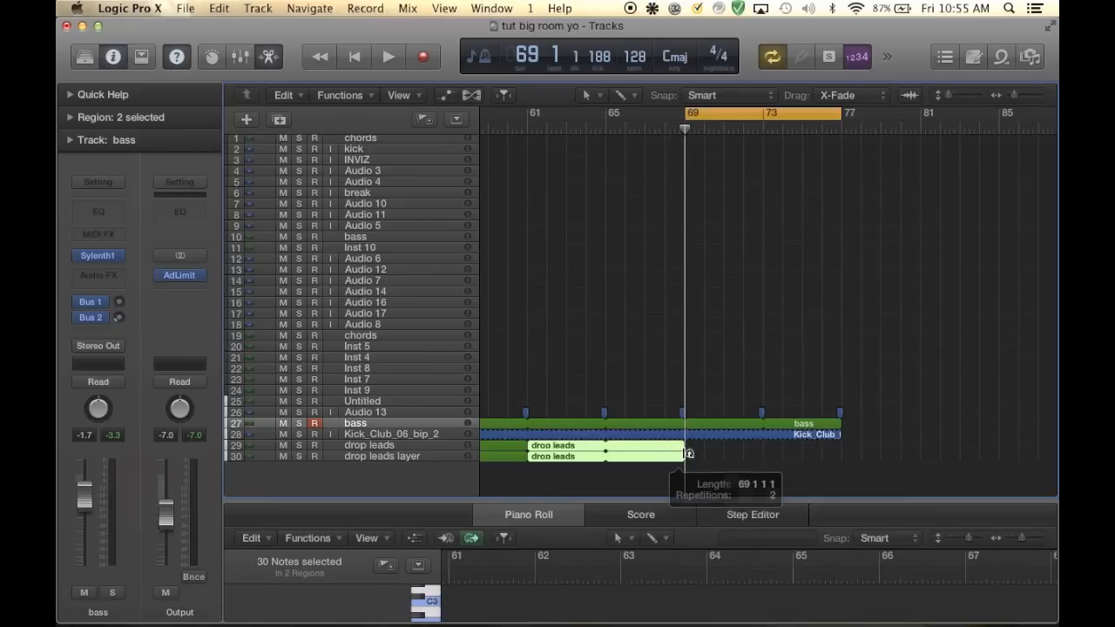
mouse_move(842, 422)
mouse_down()
mouse_move(678, 427)
mouse_move(843, 413)
mouse_up()
scroll(762, 443, left, 3)
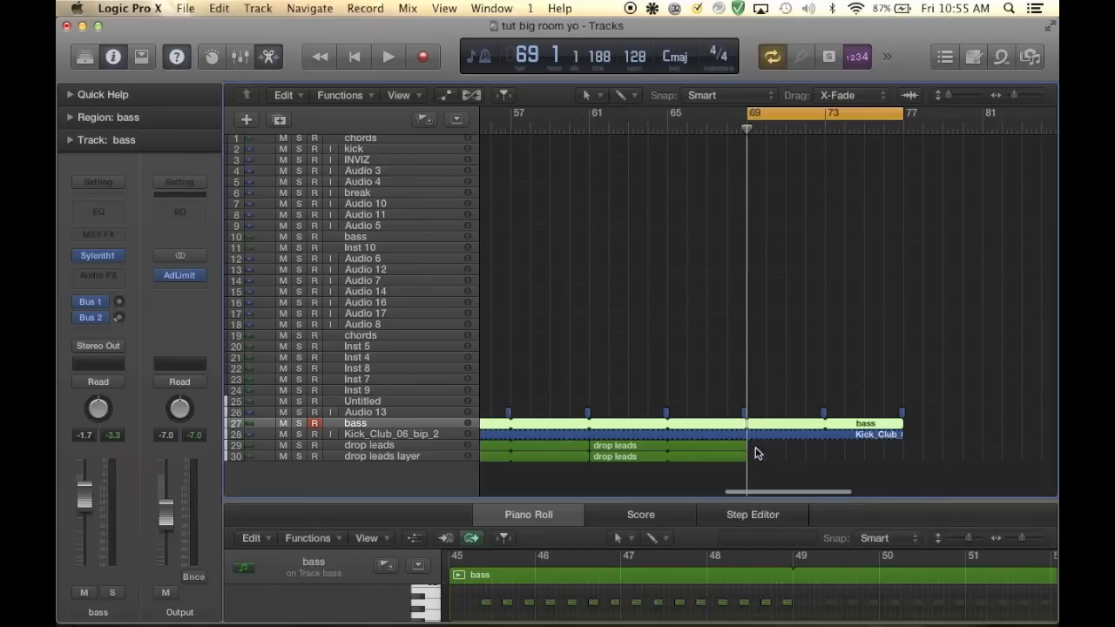
scroll(770, 456, left, 3)
scroll(819, 454, right, 2)
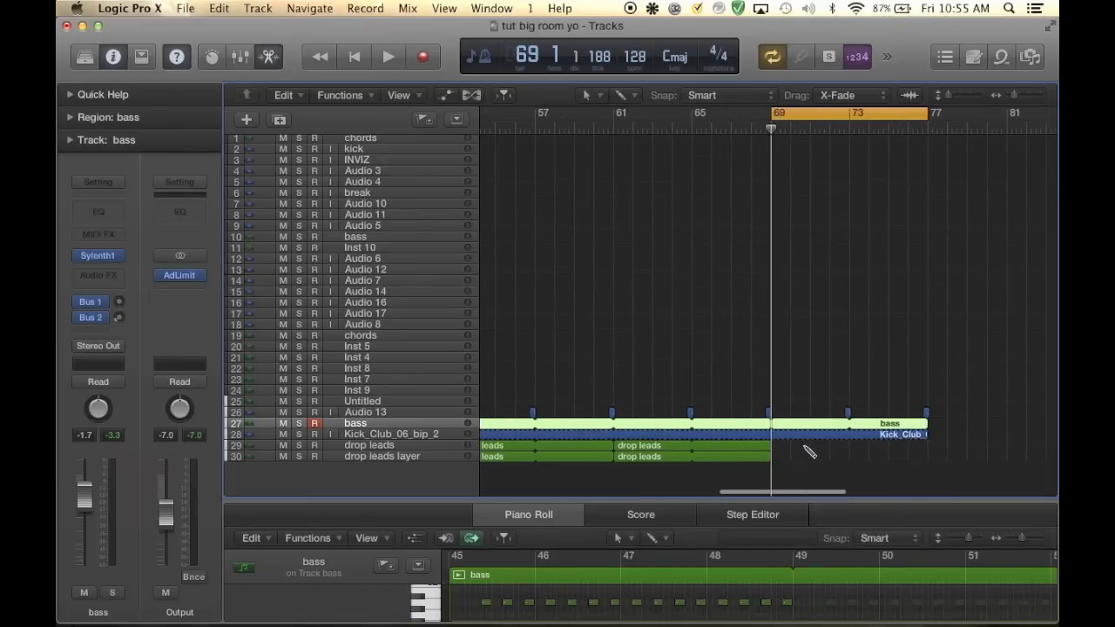
click(782, 446)
drag(783, 447, 844, 460)
key(Delete)
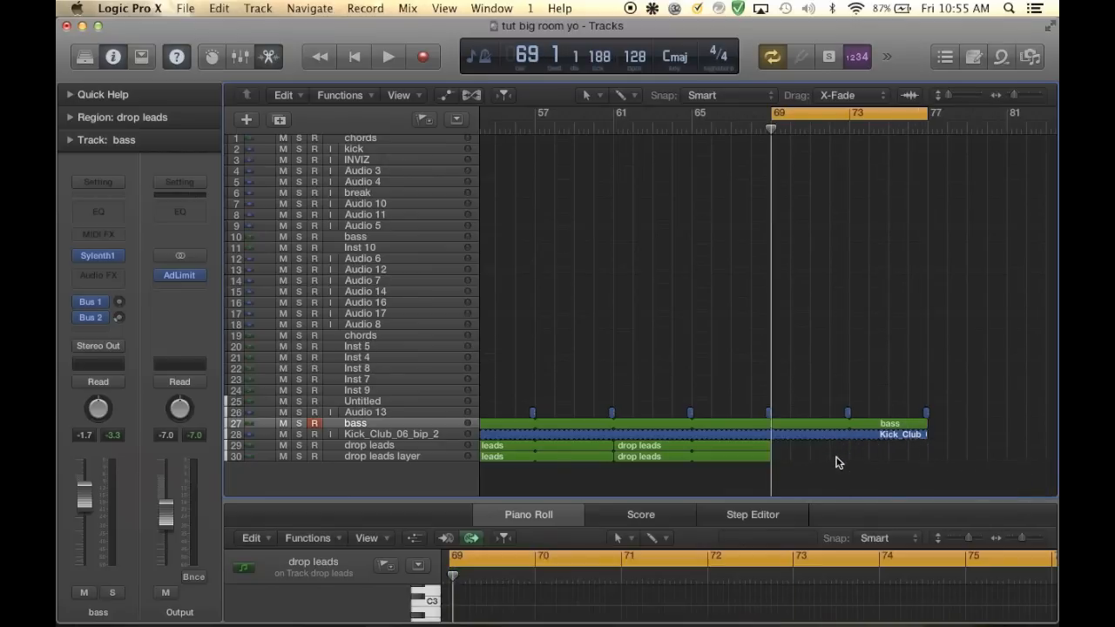
Repeat the bar 45 region on the drop leads track once and move the copy to bar 69
scroll(424, 610, left, 4)
scroll(584, 368, left, 6)
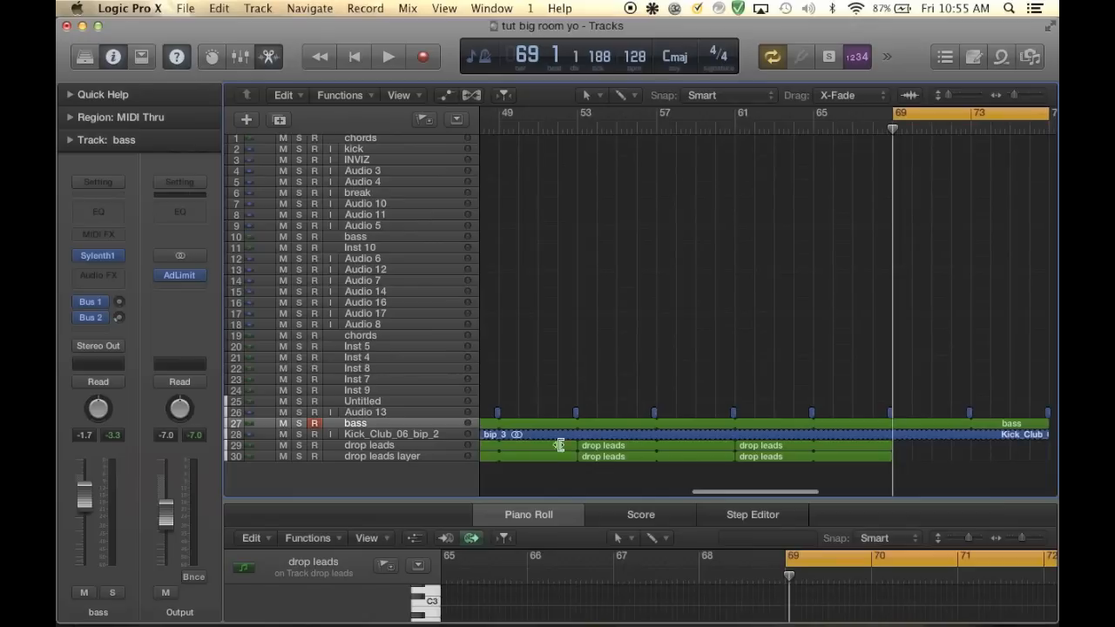
click(518, 448)
key(super+r)
click(661, 257)
drag(591, 449, 987, 450)
scroll(987, 448, right, 2)
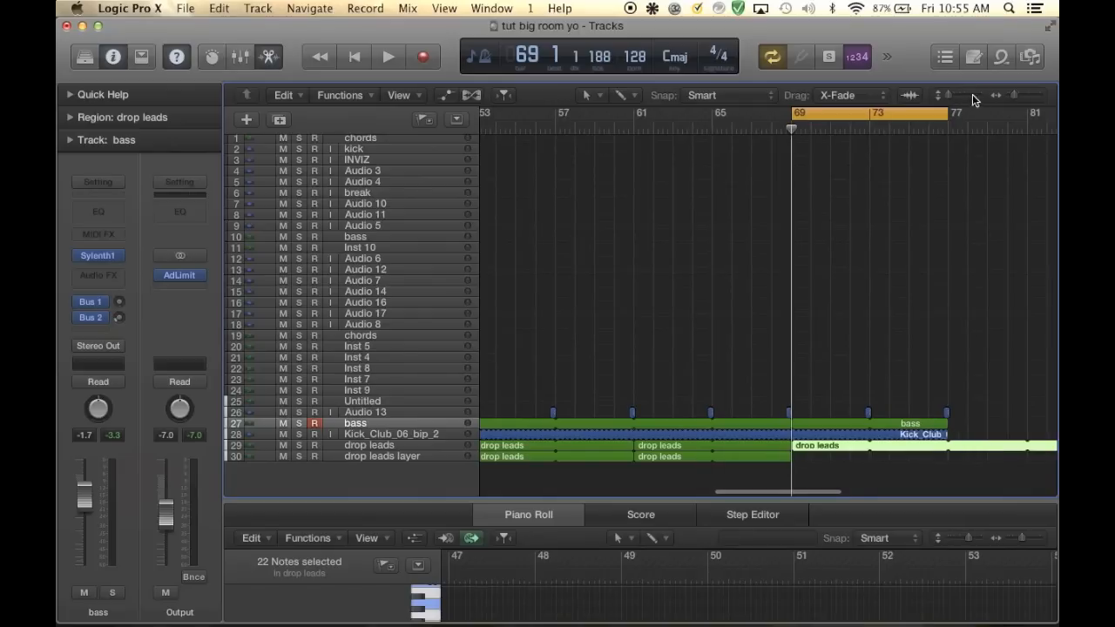
Enlarge the track height and cut the loop of the drop leads region starting at bar 69 at bar 77
drag(954, 98, 975, 94)
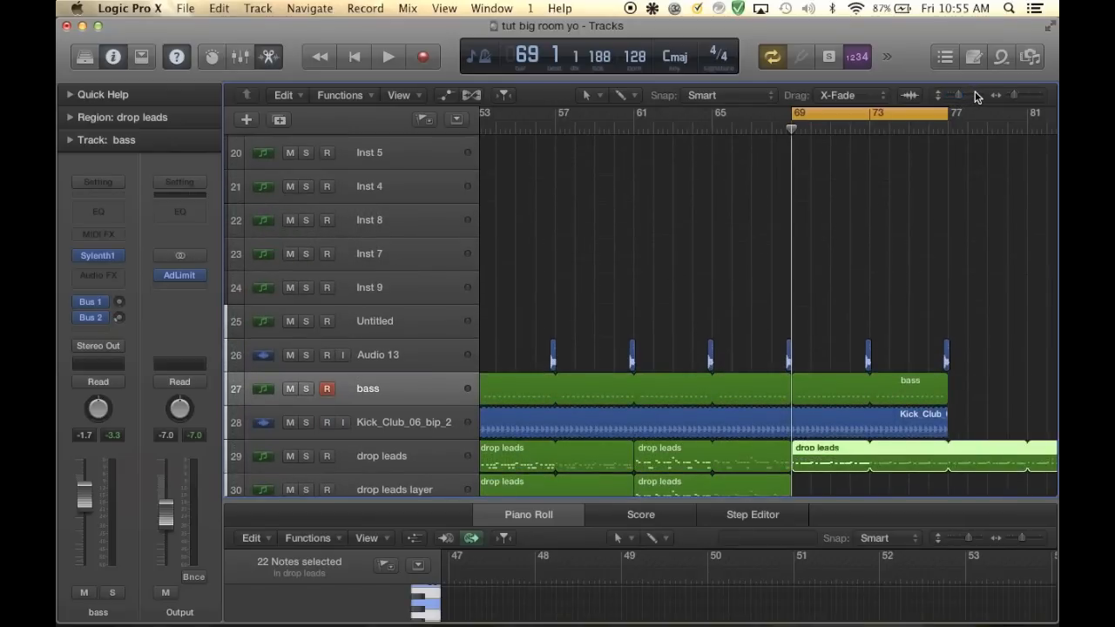
click(952, 445)
scroll(941, 452, down, 3)
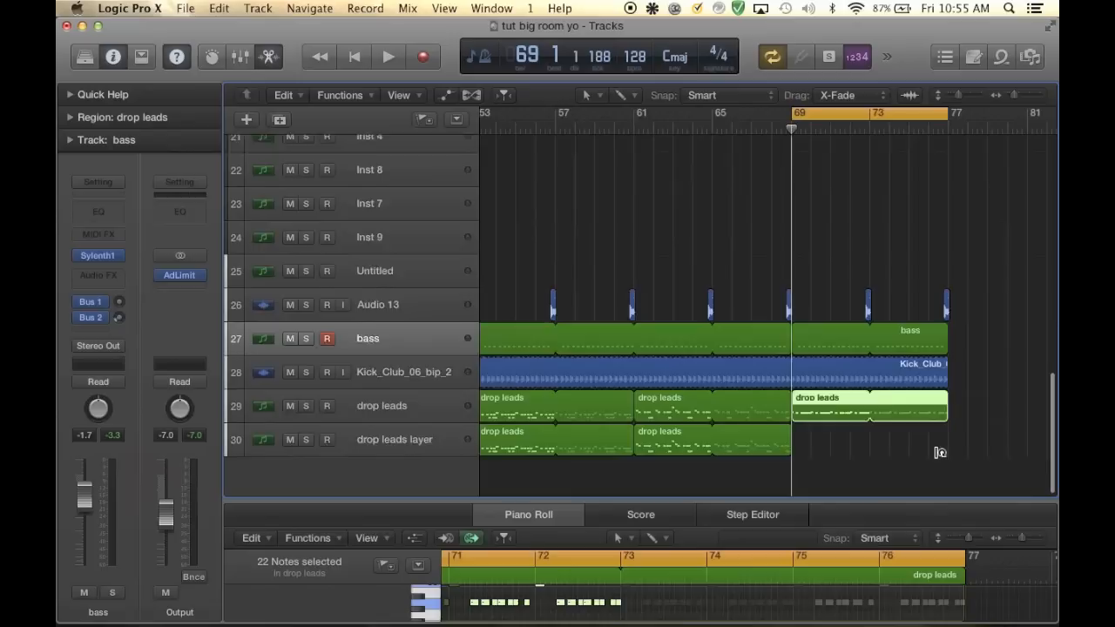
Repeat the bar 45 region on the drop leads layer track once and move the copy to bar 69
scroll(938, 453, left, 3)
scroll(938, 453, down, 3)
click(719, 449)
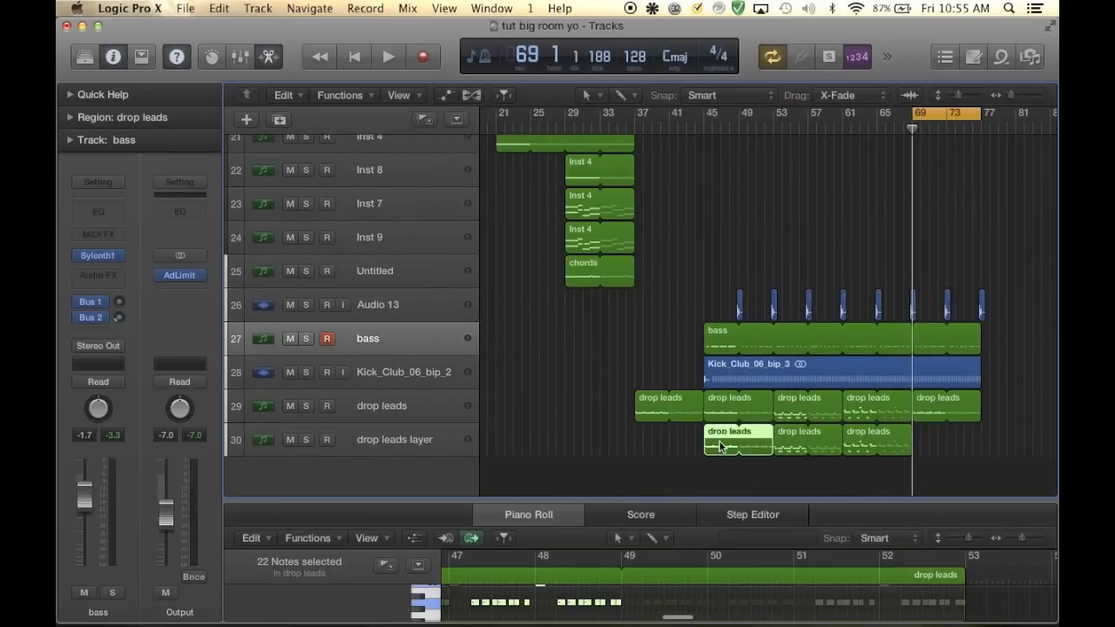
key(super+r)
click(662, 260)
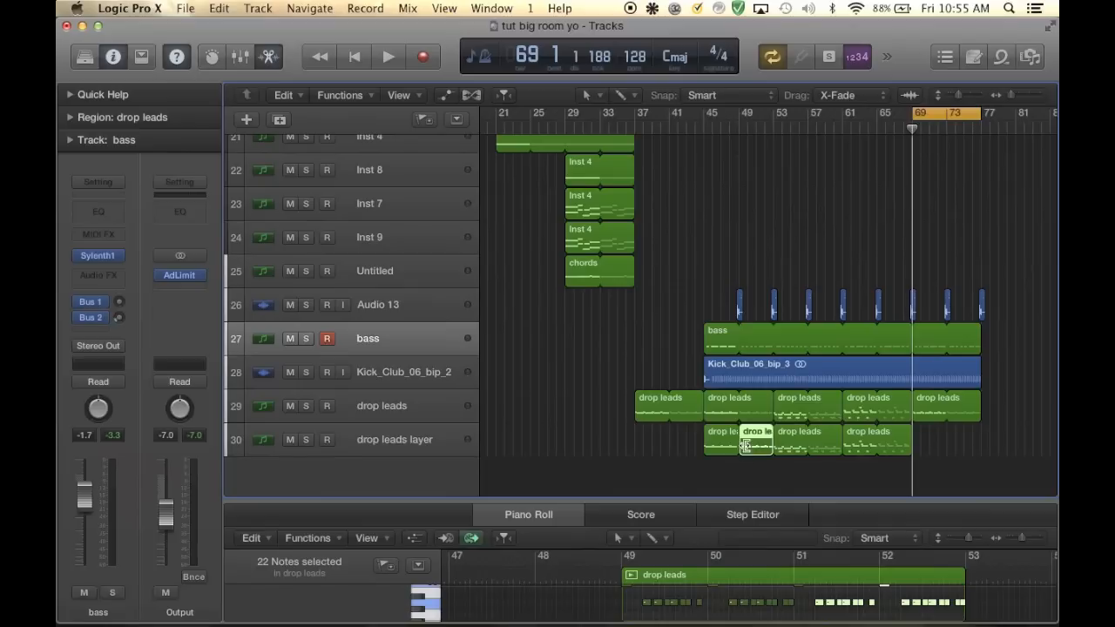
drag(749, 448, 922, 446)
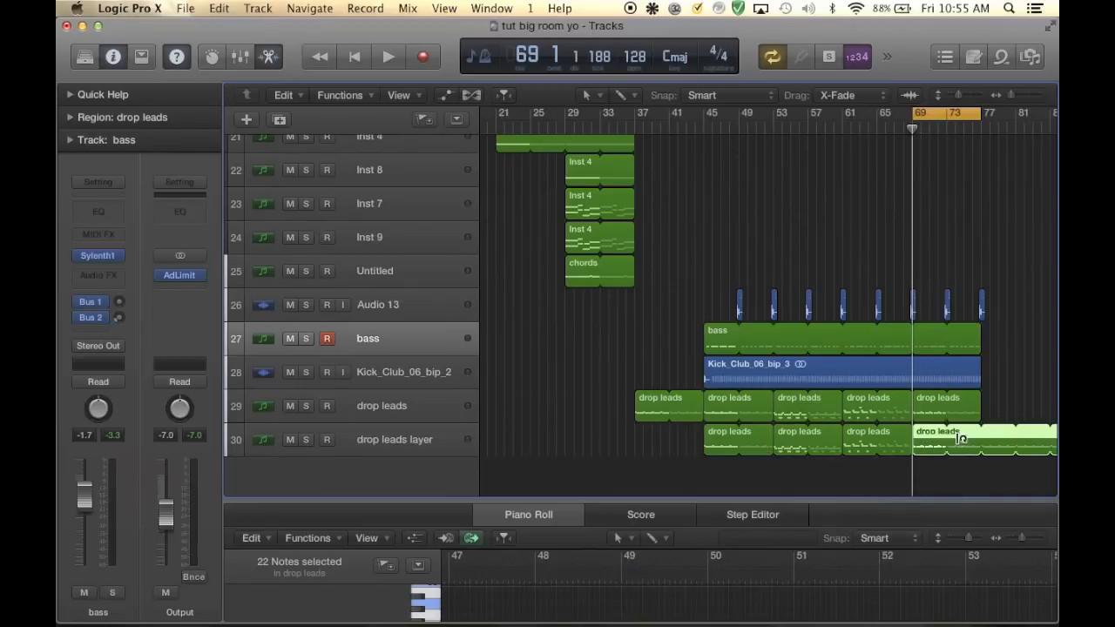
Cut the loop of the bar 69 region on the drop leads layer track at bar 77
click(982, 430)
scroll(984, 430, up, 3)
scroll(983, 430, down, 5)
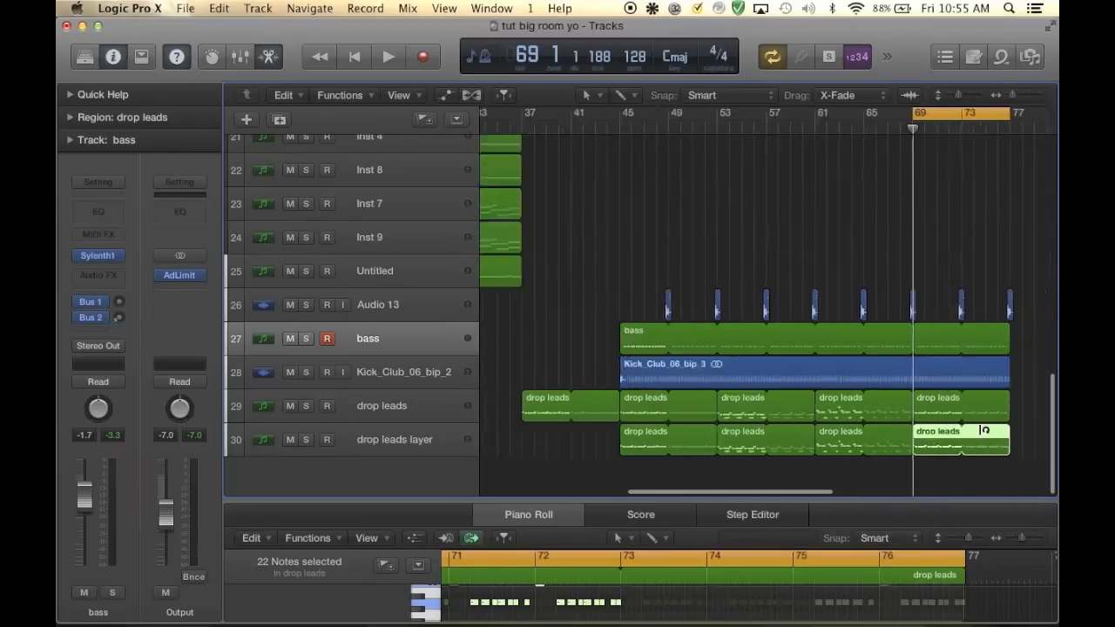
Reduce the track height and set the cycle range over the build-up and first drop, about bars 36–62
scroll(983, 429, up, 3)
scroll(983, 429, up, 2)
click(860, 111)
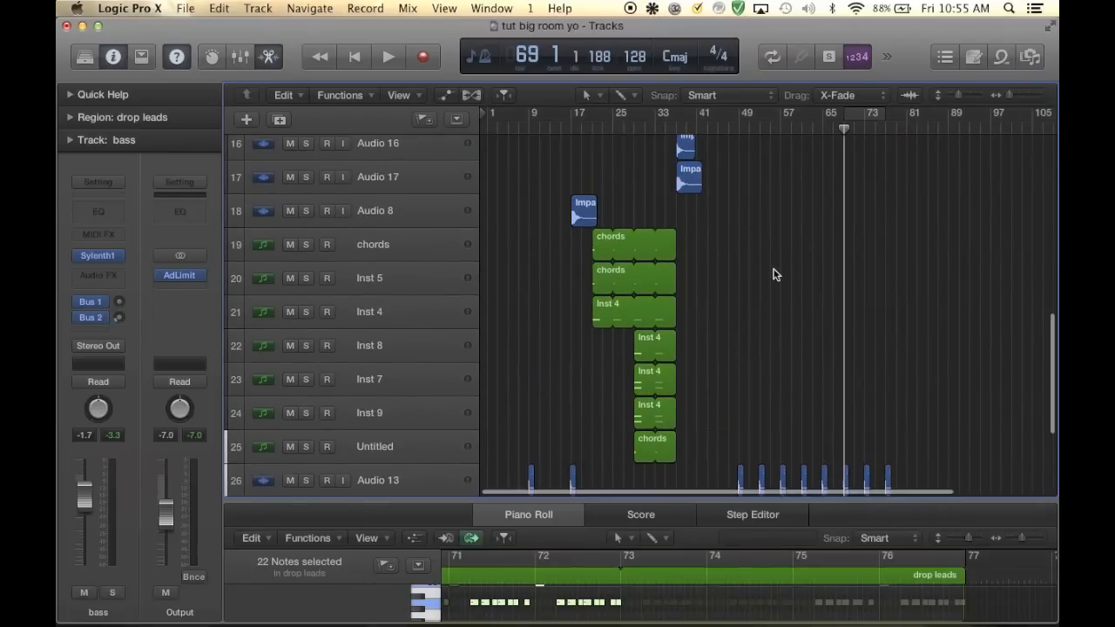
scroll(774, 273, down, 3)
click(958, 96)
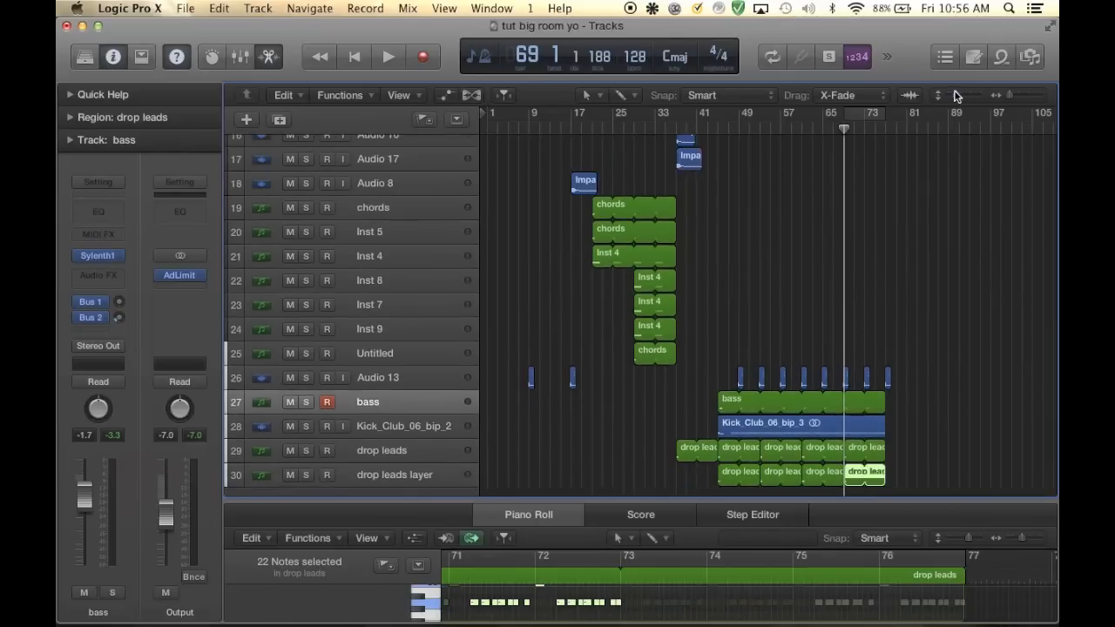
drag(670, 122, 819, 122)
key(super+Right)
key(super+Right)
scroll(806, 328, up, 1)
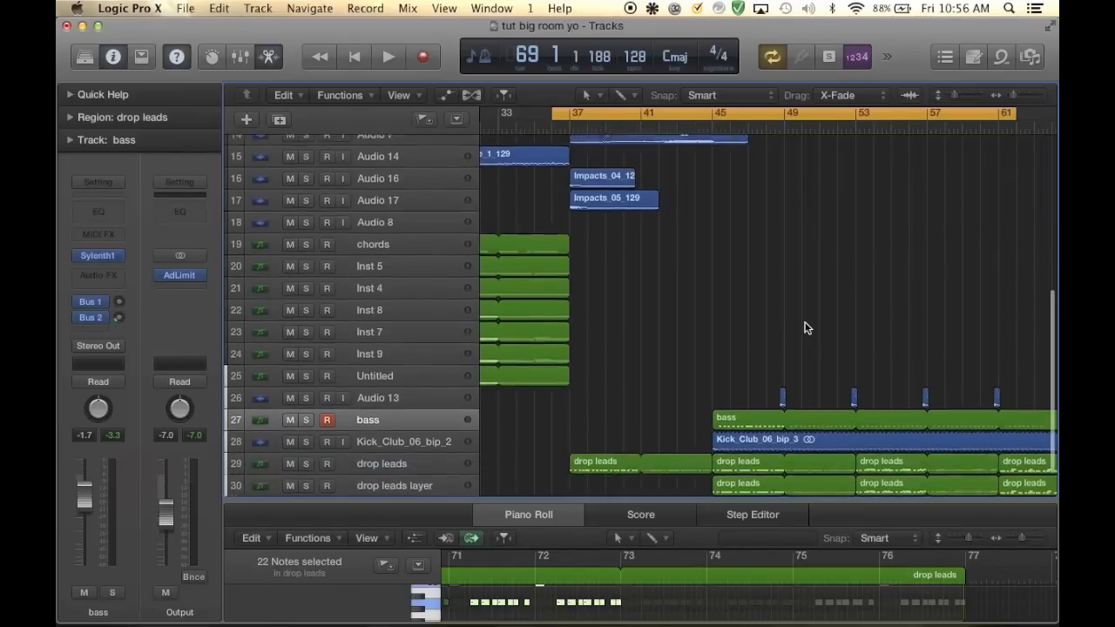
Select the drop leads region at bar 37 and extend the cycle start back to about bar 34
scroll(662, 356, down, 1)
click(453, 450)
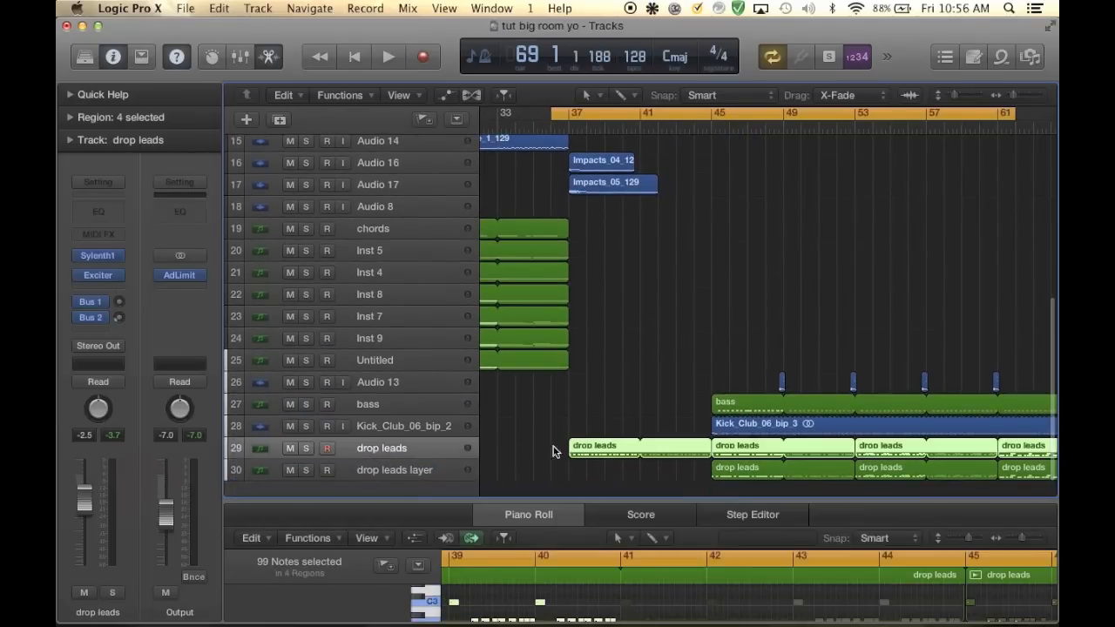
scroll(540, 436, down, 1)
click(581, 458)
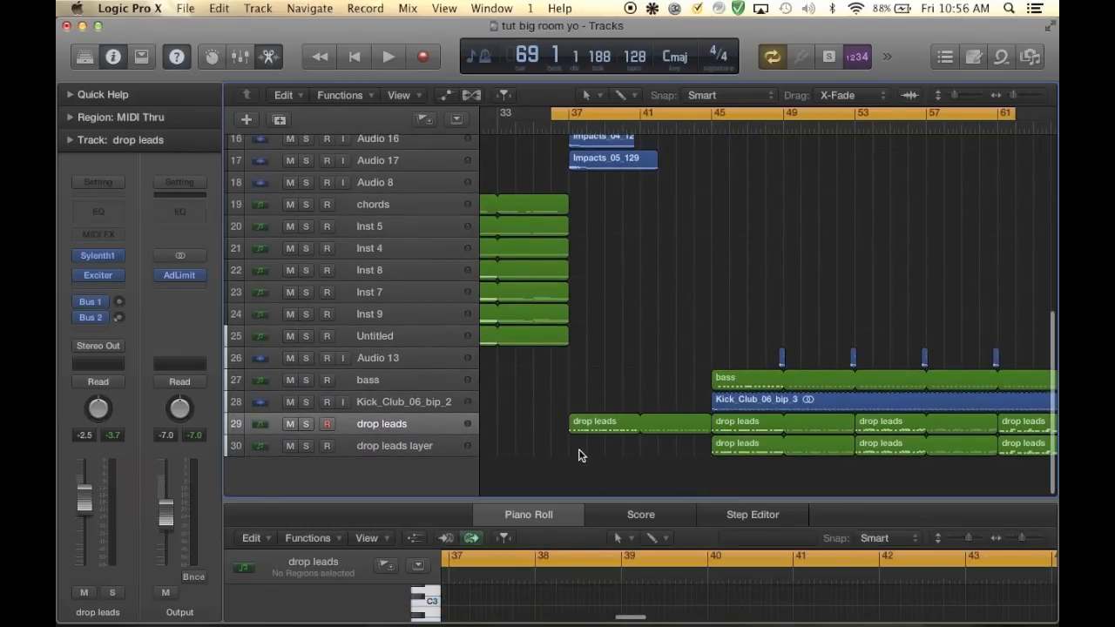
click(590, 425)
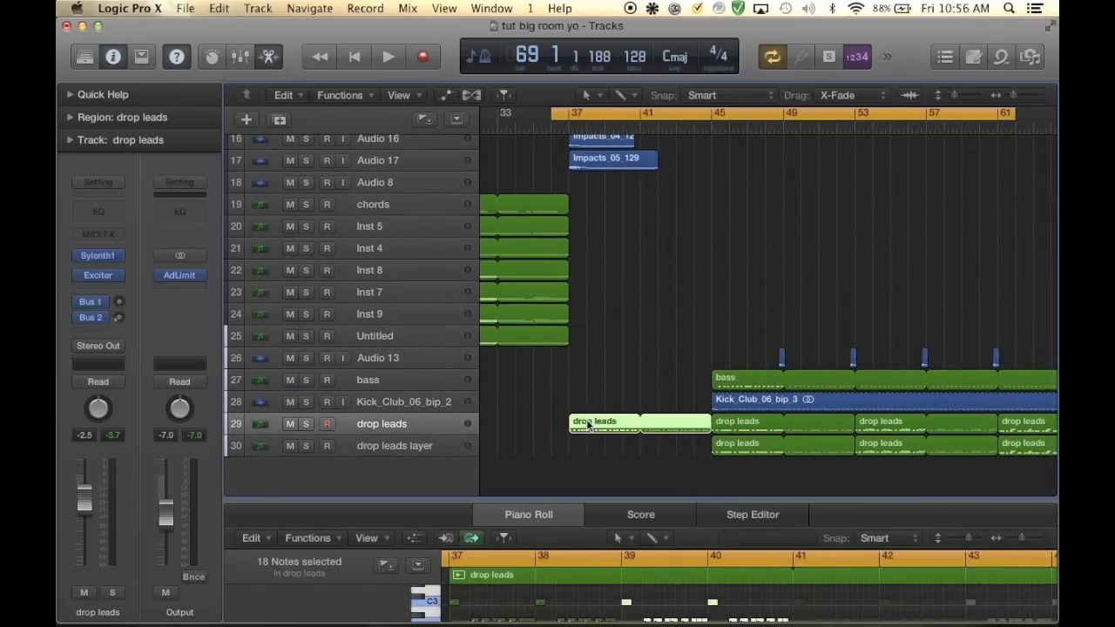
scroll(640, 296, up, 4)
scroll(640, 297, down, 3)
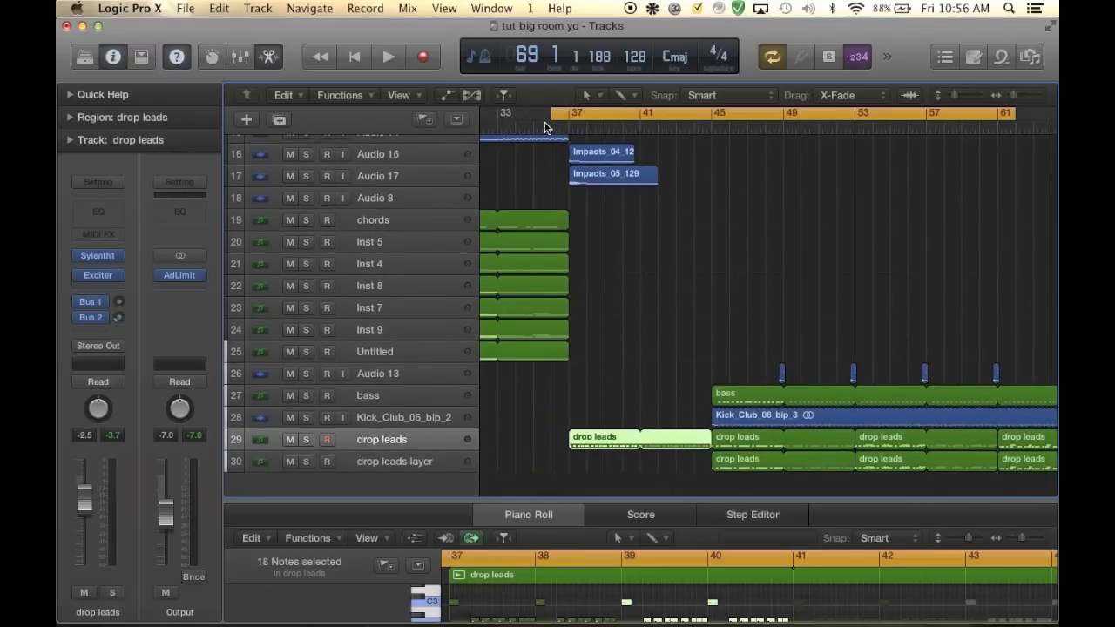
drag(553, 118, 524, 114)
Play the build-up from the cycle start to about bar 44 while checking the build-up tracks, and stop
key(space)
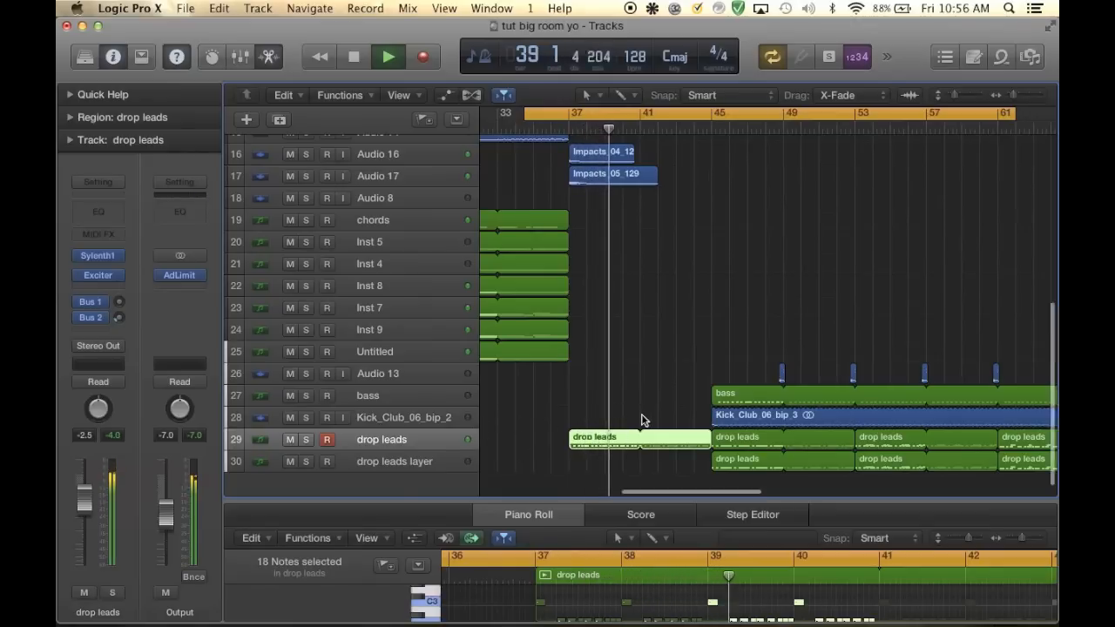
scroll(641, 420, down, 1)
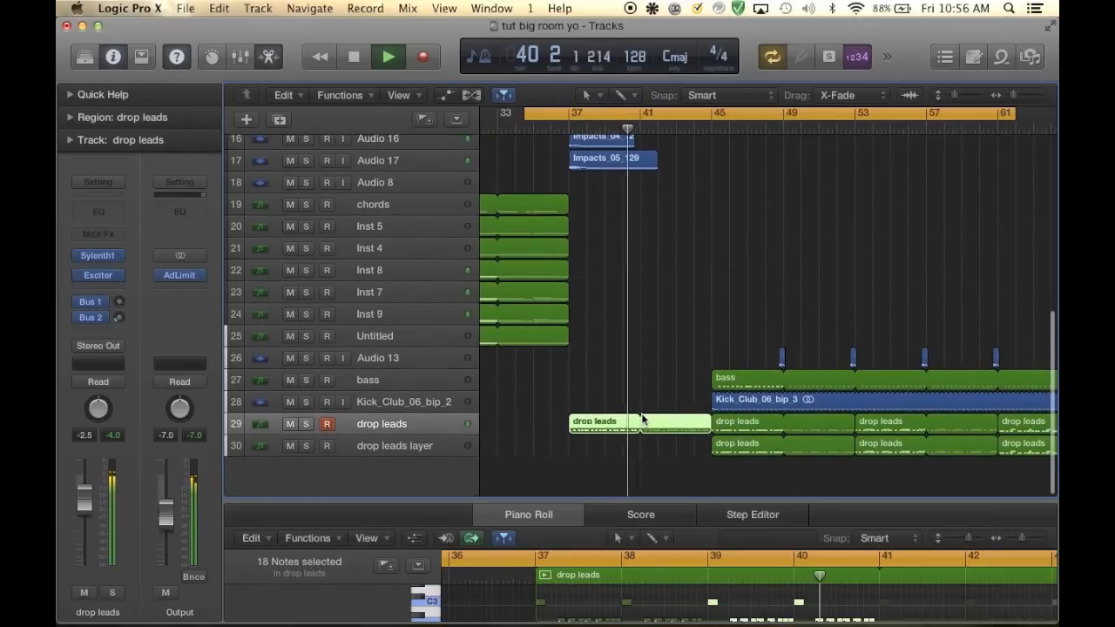
scroll(641, 420, up, 5)
scroll(641, 419, up, 8)
scroll(641, 420, up, 5)
scroll(641, 418, right, 5)
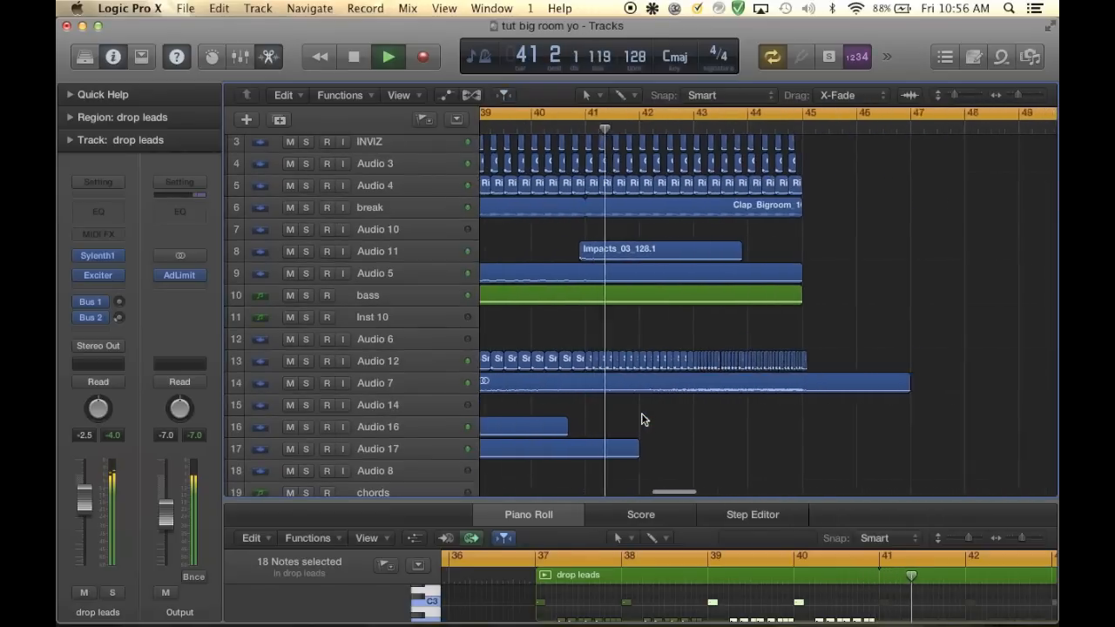
scroll(641, 416, up, 2)
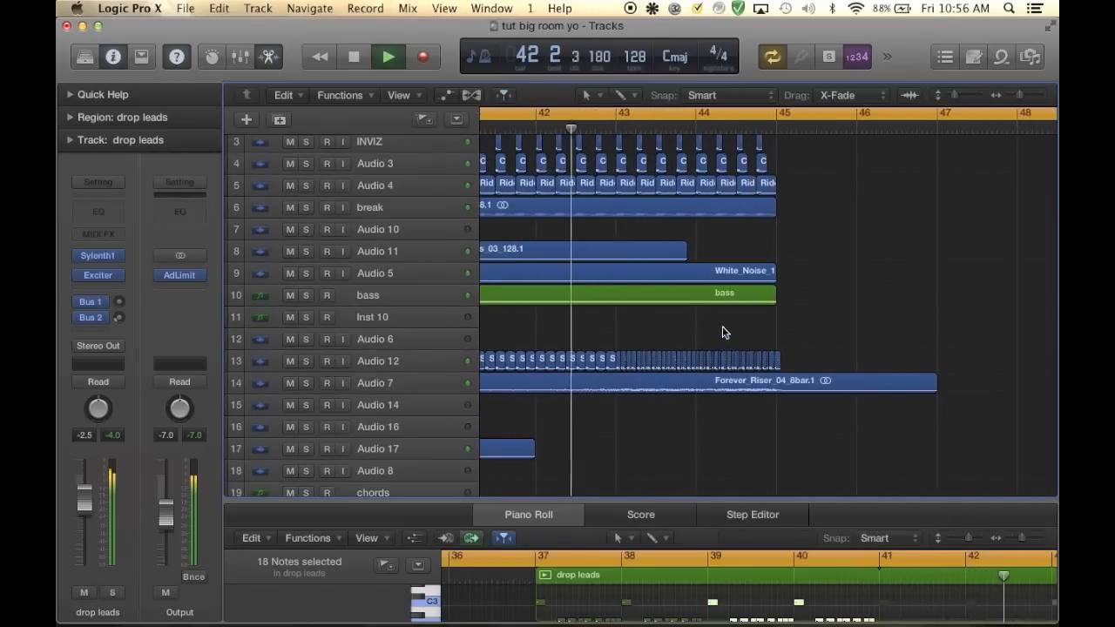
scroll(707, 328, up, 2)
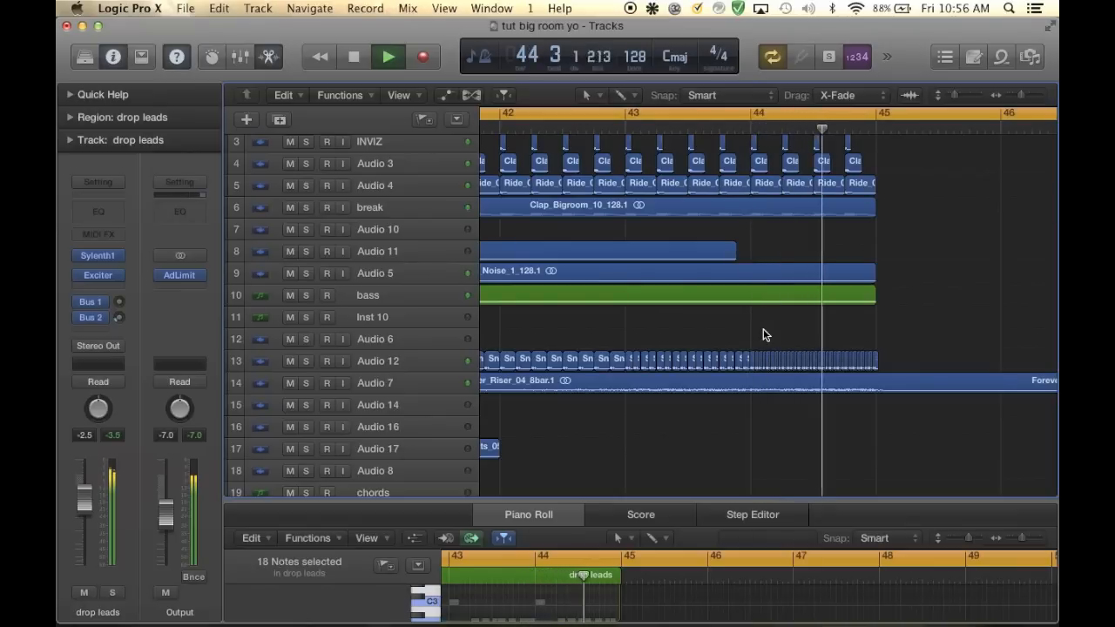
key(space)
Delete the snare roll regions on the Audio 12 track between bars 44 and 45, except the first, without erasing the automation data
scroll(746, 348, up, 2)
drag(710, 340, 909, 358)
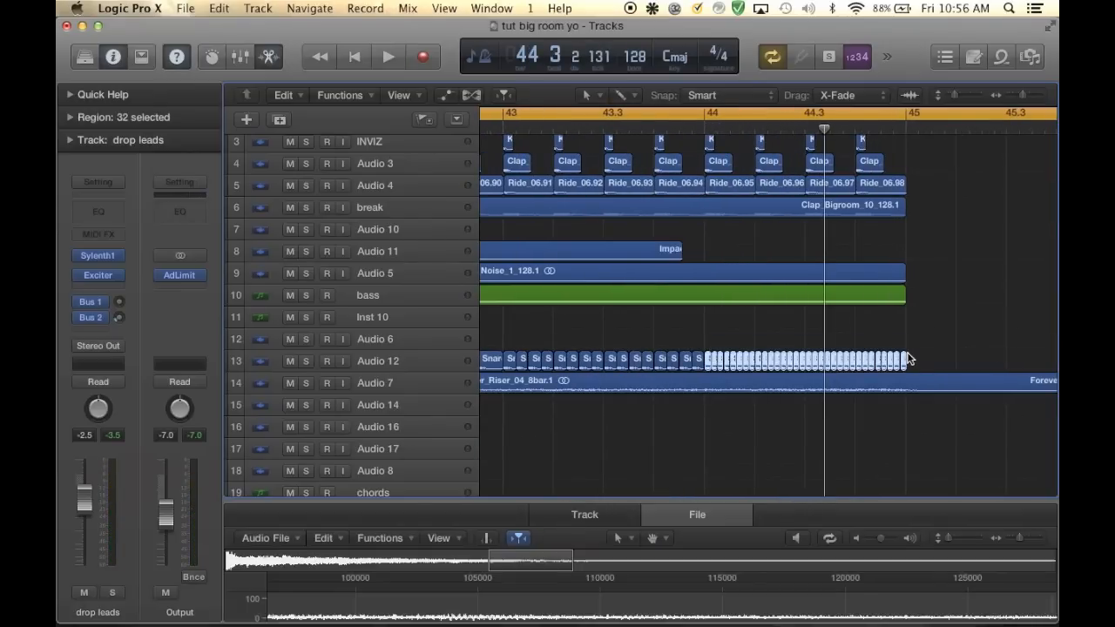
drag(710, 332, 770, 332)
drag(919, 343, 938, 364)
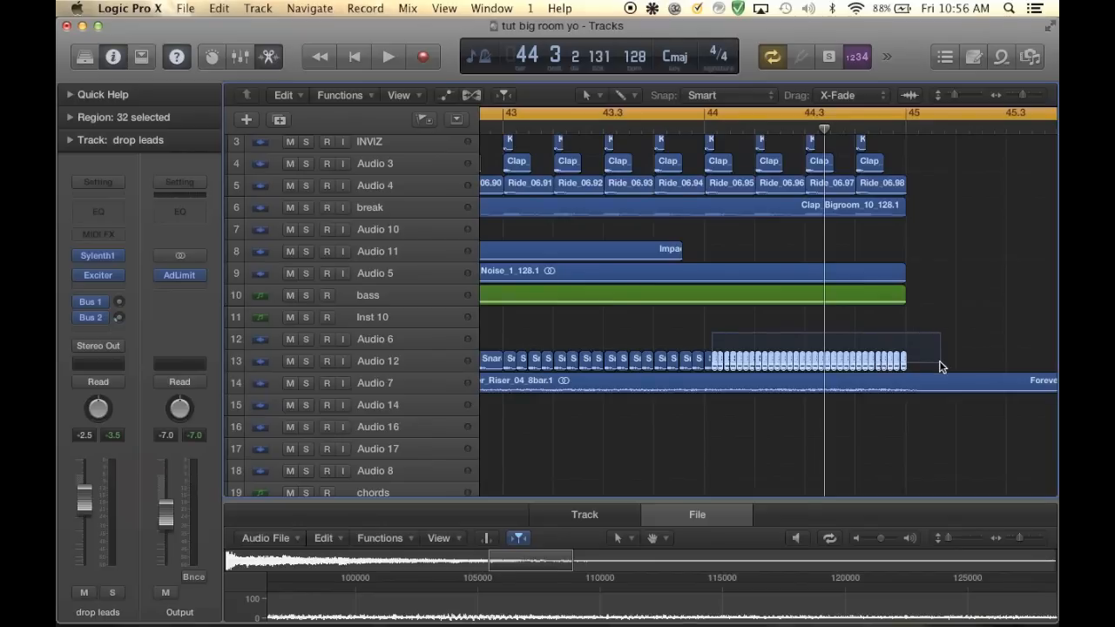
key(Delete)
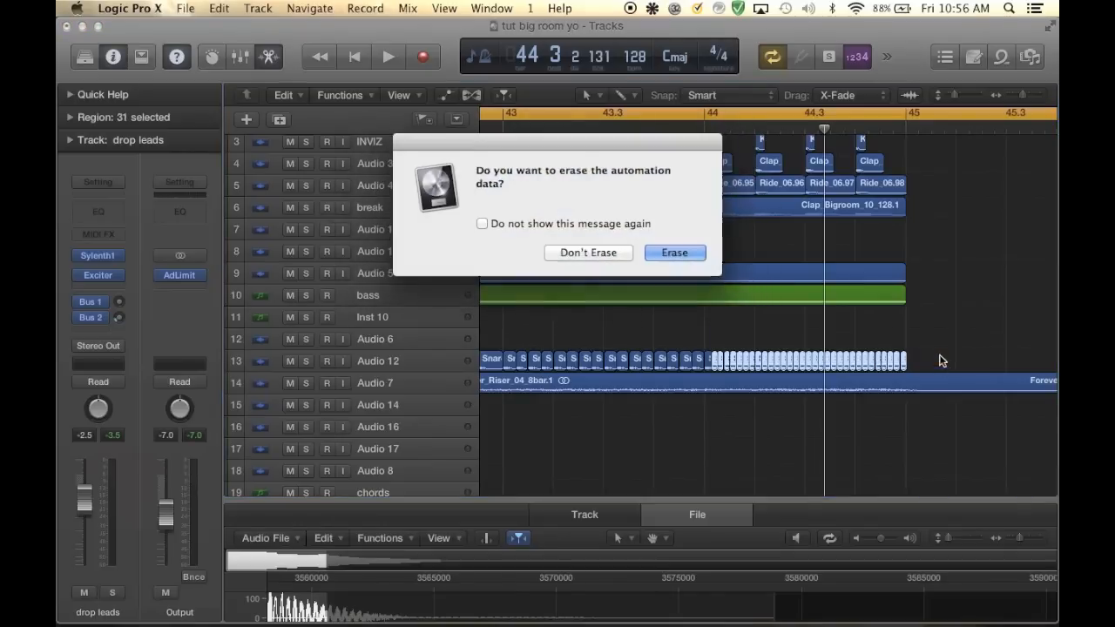
click(598, 251)
Lengthen the remaining snare region at bar 44 on the Audio 12 track
key(super+Right)
drag(584, 361, 634, 366)
key(super+Left)
Extend the cycle start back to bar 29 and play the break from there
scroll(634, 368, down, 5)
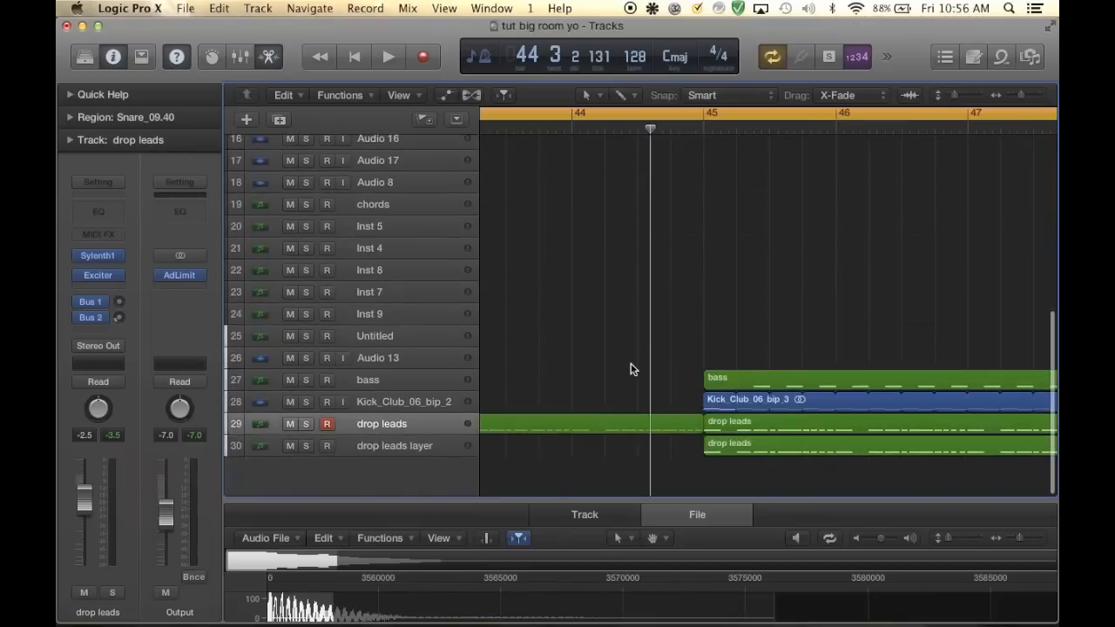
scroll(633, 370, down, 10)
scroll(633, 369, left, 3)
scroll(633, 370, up, 1)
scroll(634, 369, up, 1)
drag(634, 112, 599, 112)
key(space)
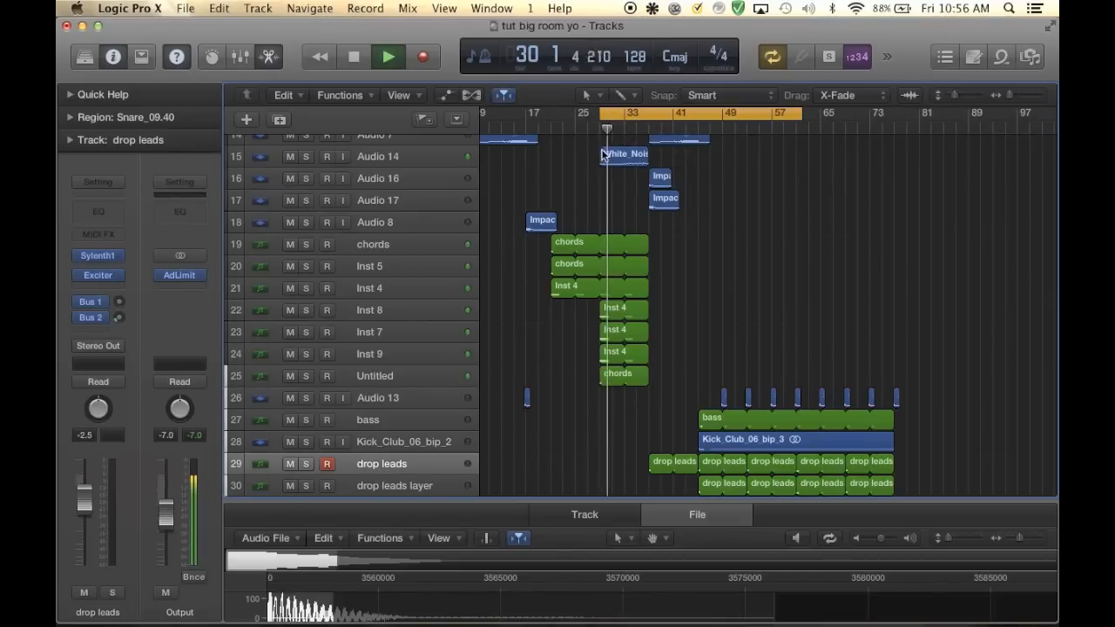
scroll(737, 355, right, 1)
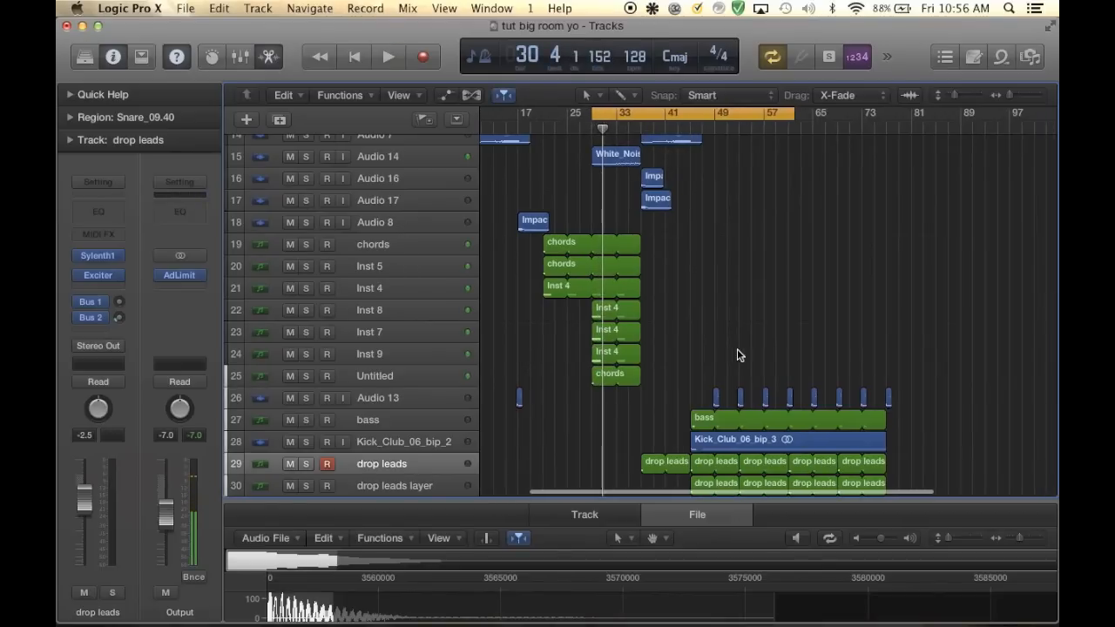
Set the cycle range from bar 45 to about bar 67 and play the start of the drop
scroll(737, 354, down, 2)
click(710, 114)
drag(694, 116, 826, 117)
scroll(749, 153, up, 1)
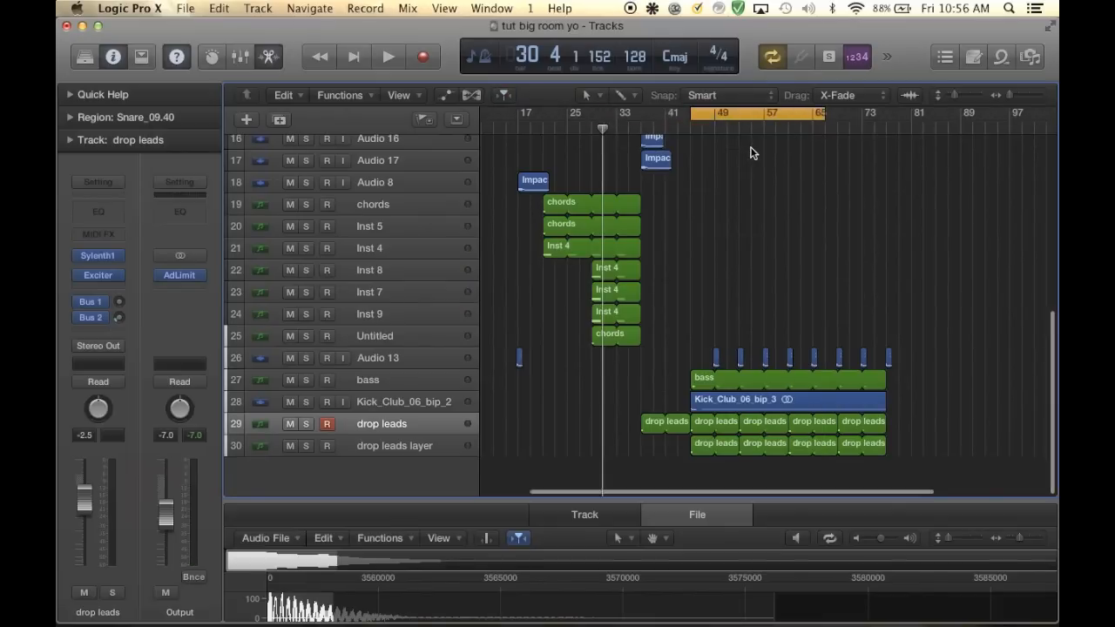
key(space)
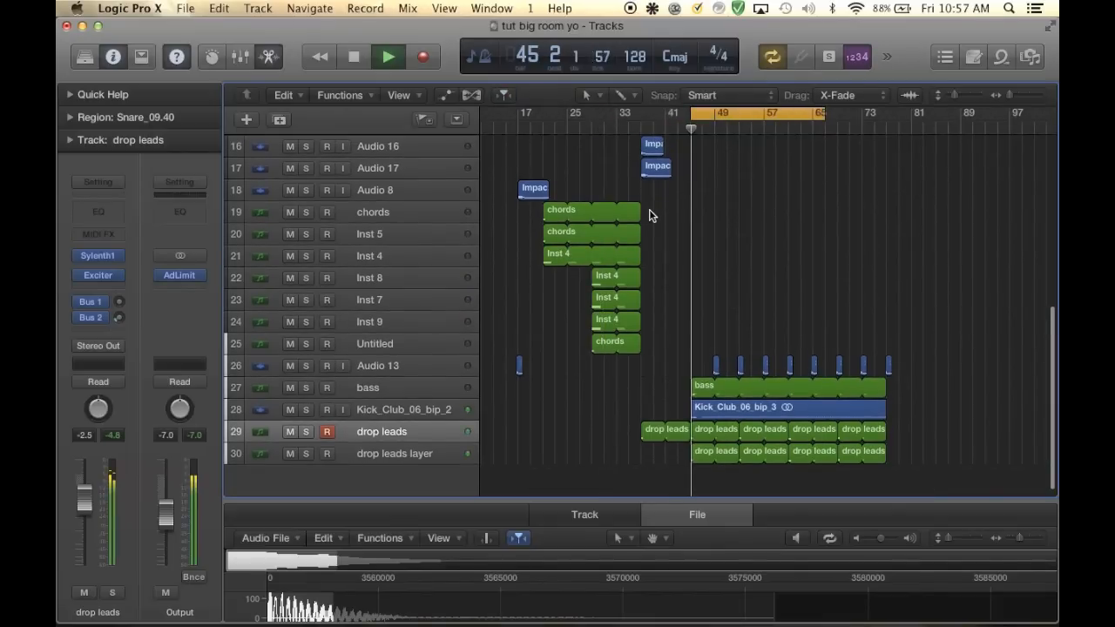
key(space)
Extend the cycle start back to bar 36, select the drop leads region at bar 37 and play it briefly
drag(692, 114, 633, 114)
scroll(698, 278, up, 5)
scroll(698, 279, down, 1)
scroll(699, 285, left, 3)
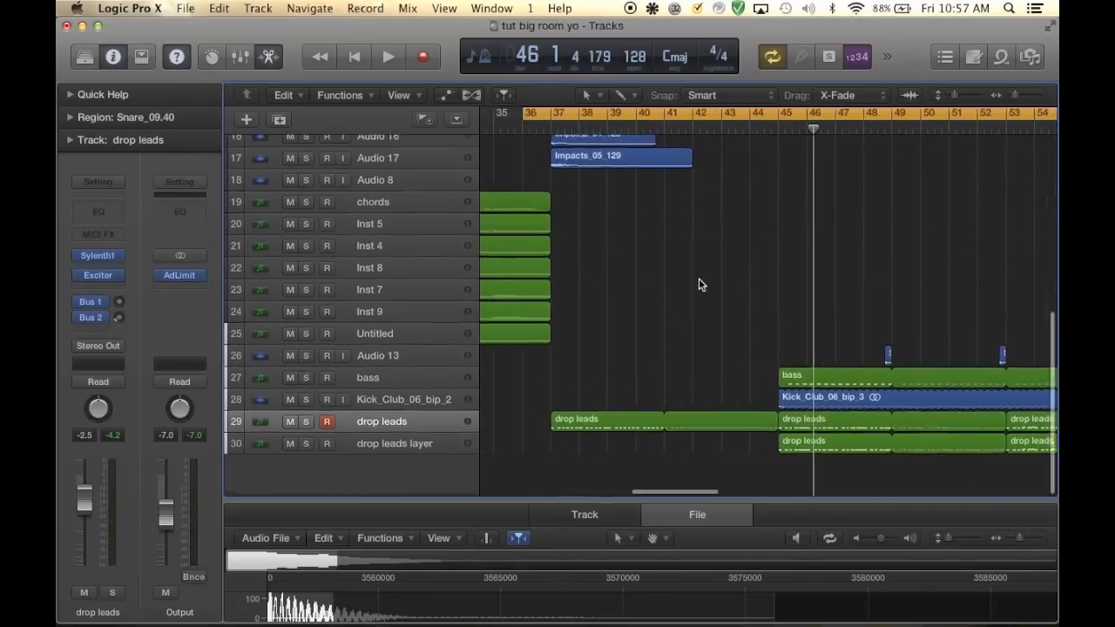
click(621, 420)
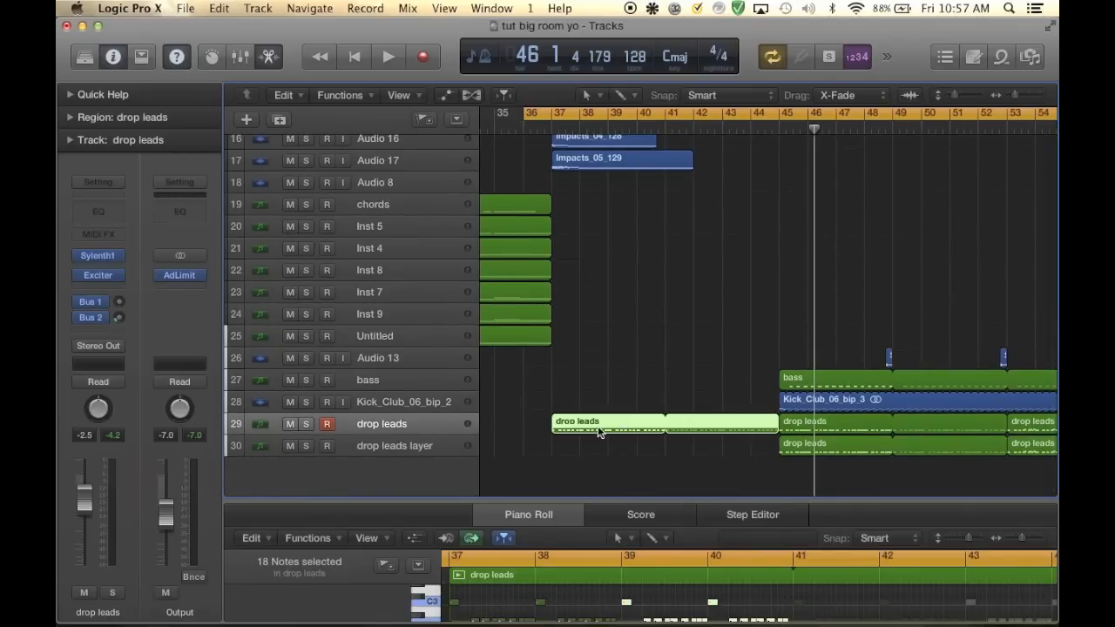
scroll(537, 325, left, 1)
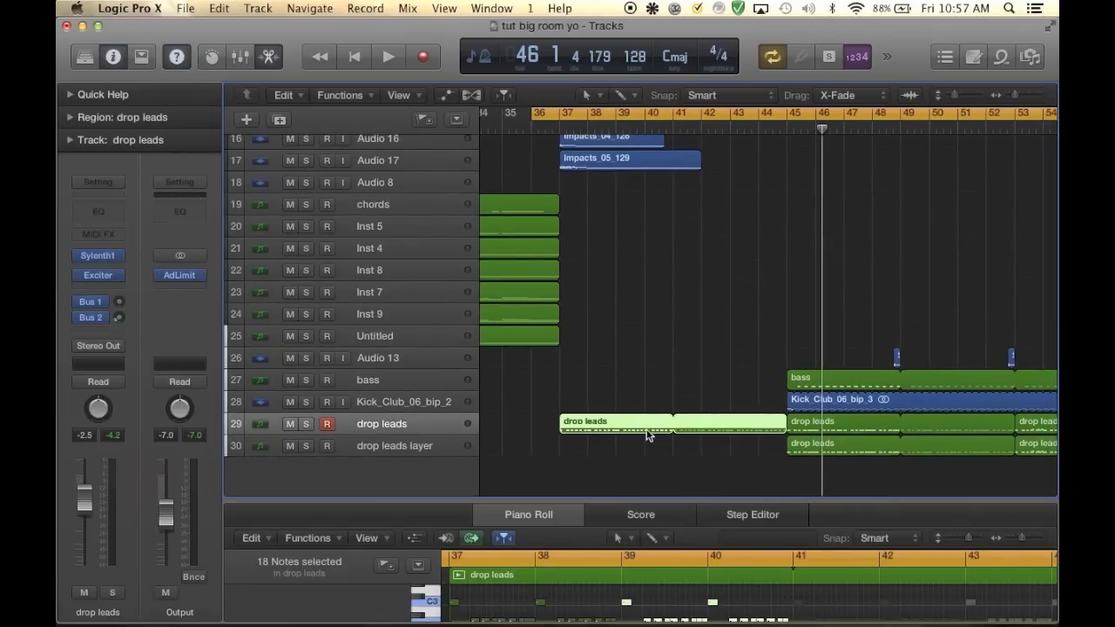
scroll(591, 331, up, 4)
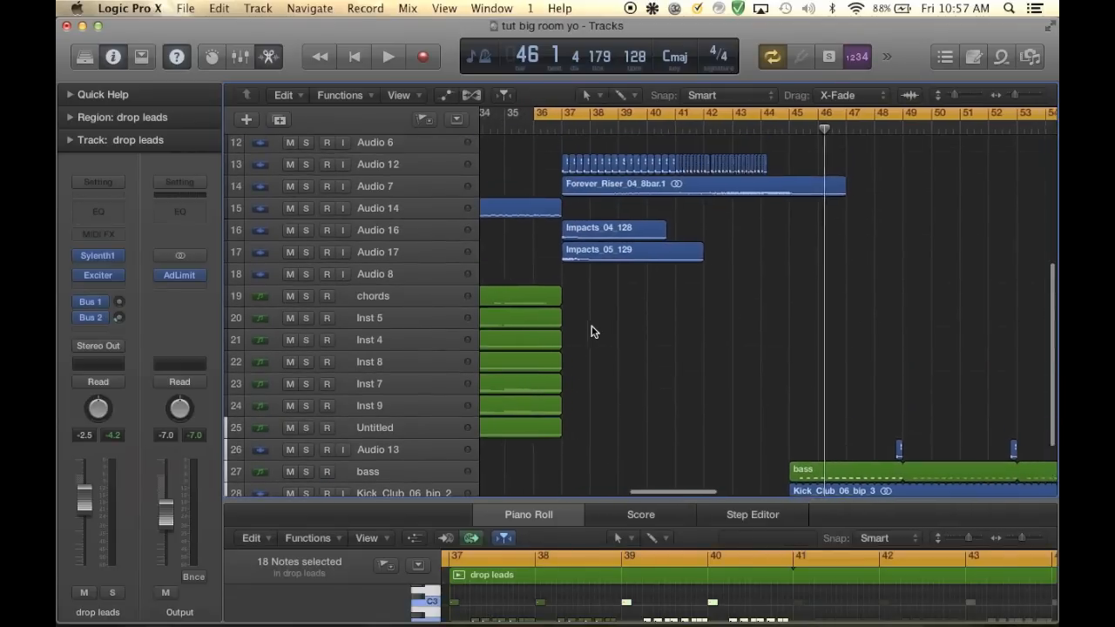
scroll(592, 332, down, 2)
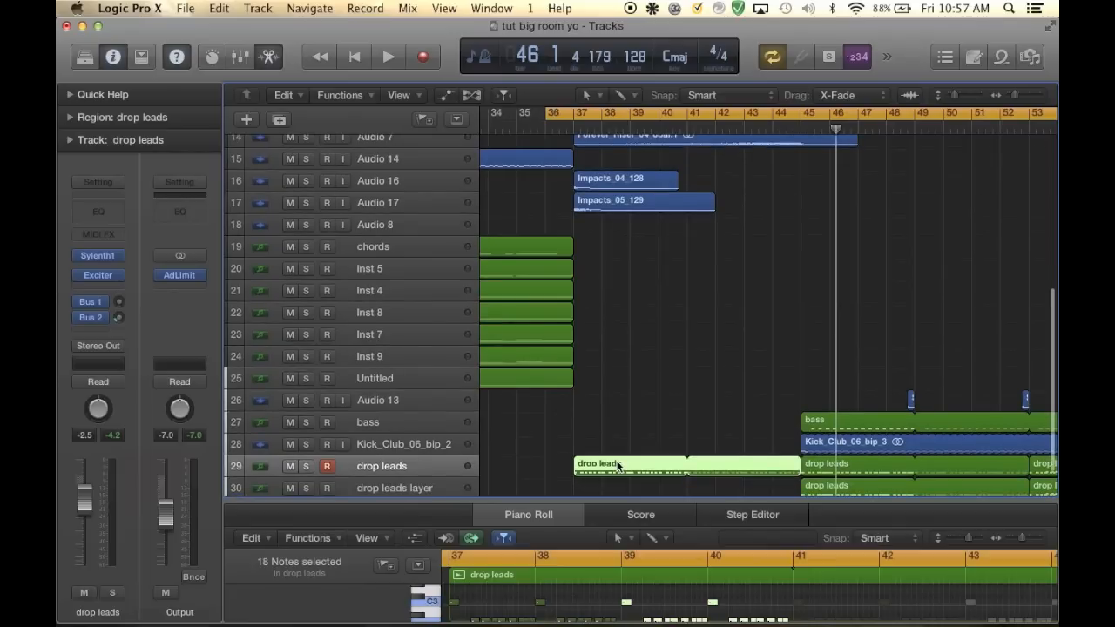
key(space)
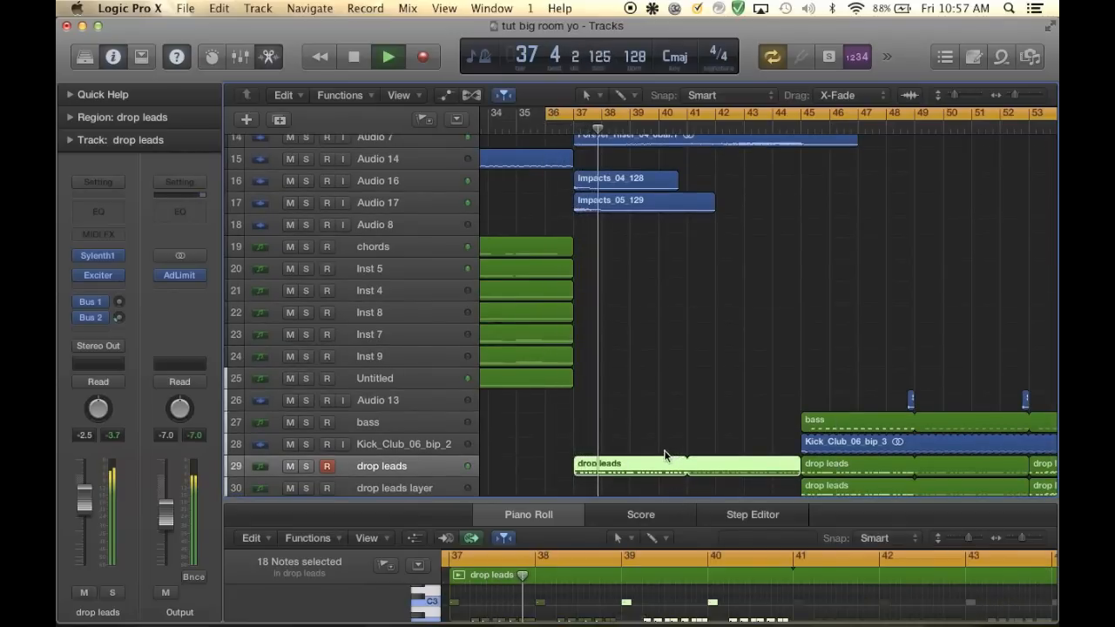
key(space)
Look over the tracks of the arrangement from the build-up at bar 37 to the end of the drop
scroll(655, 442, down, 3)
key(super+Left)
scroll(655, 442, up, 6)
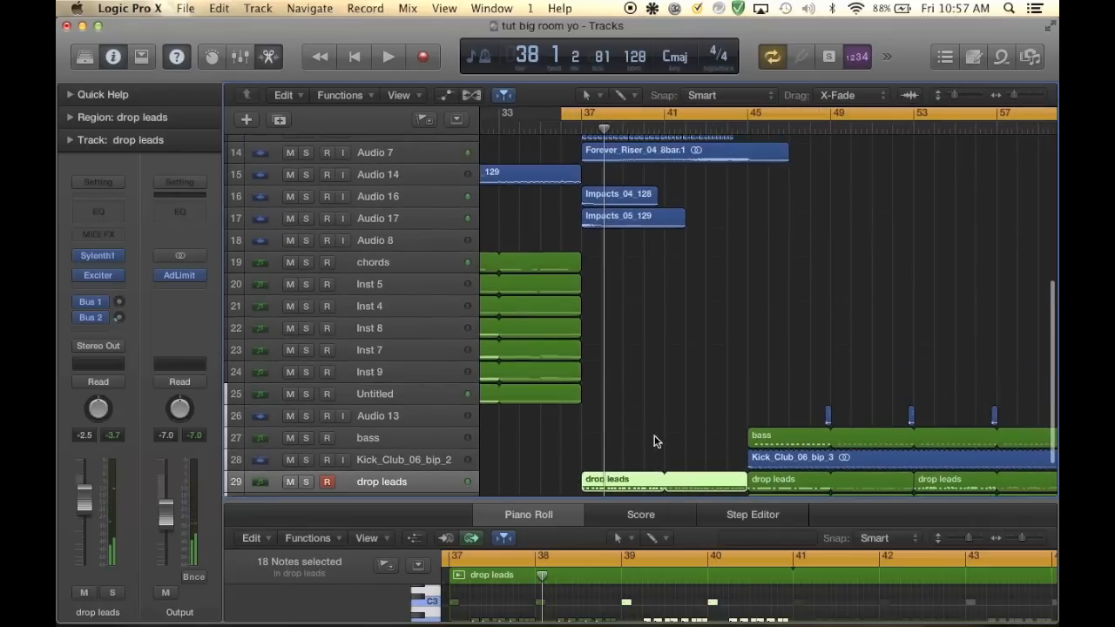
scroll(655, 442, up, 8)
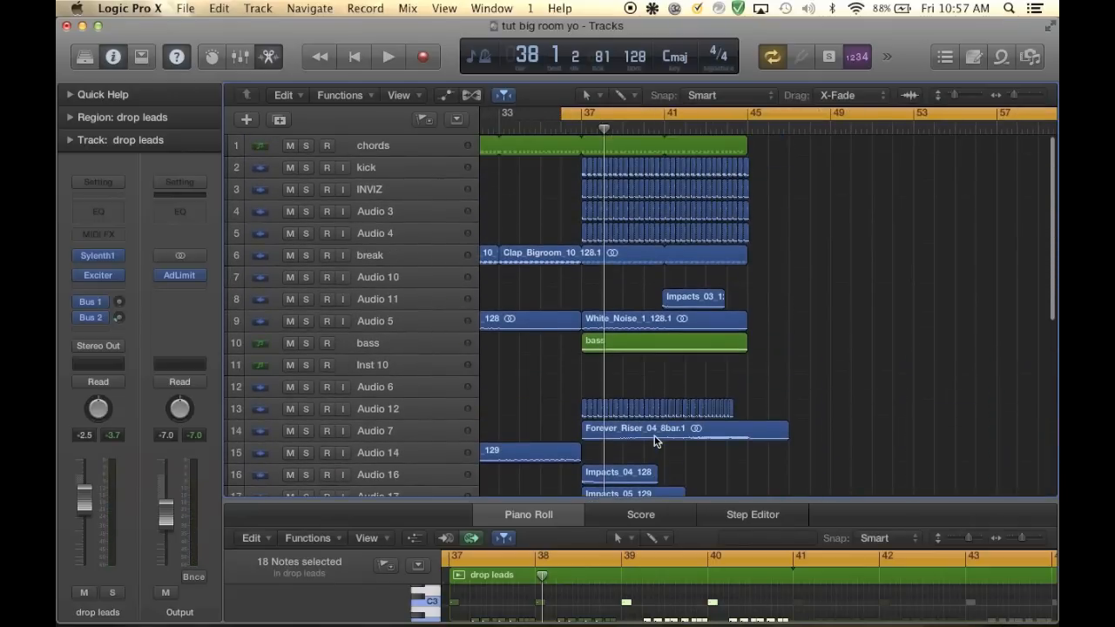
key(super+Right)
key(super+Right)
scroll(656, 442, down, 4)
scroll(656, 442, right, 5)
key(super+Right)
key(super+Left)
key(super+Left)
key(super+Left)
scroll(655, 441, down, 5)
key(super+Left)
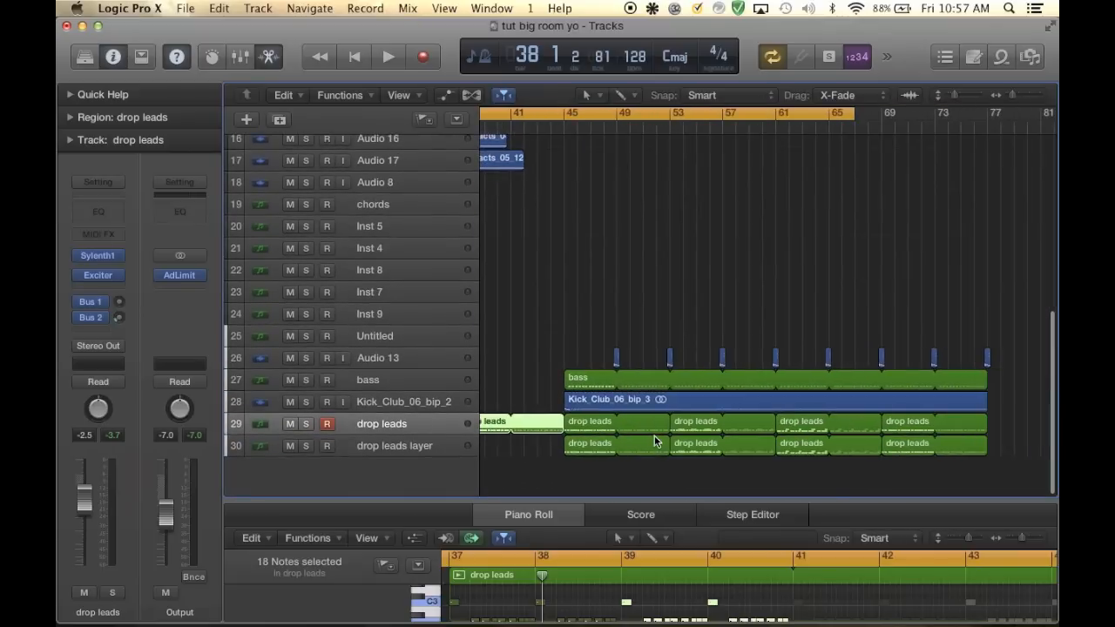
key(super+Left)
key(super+Left)
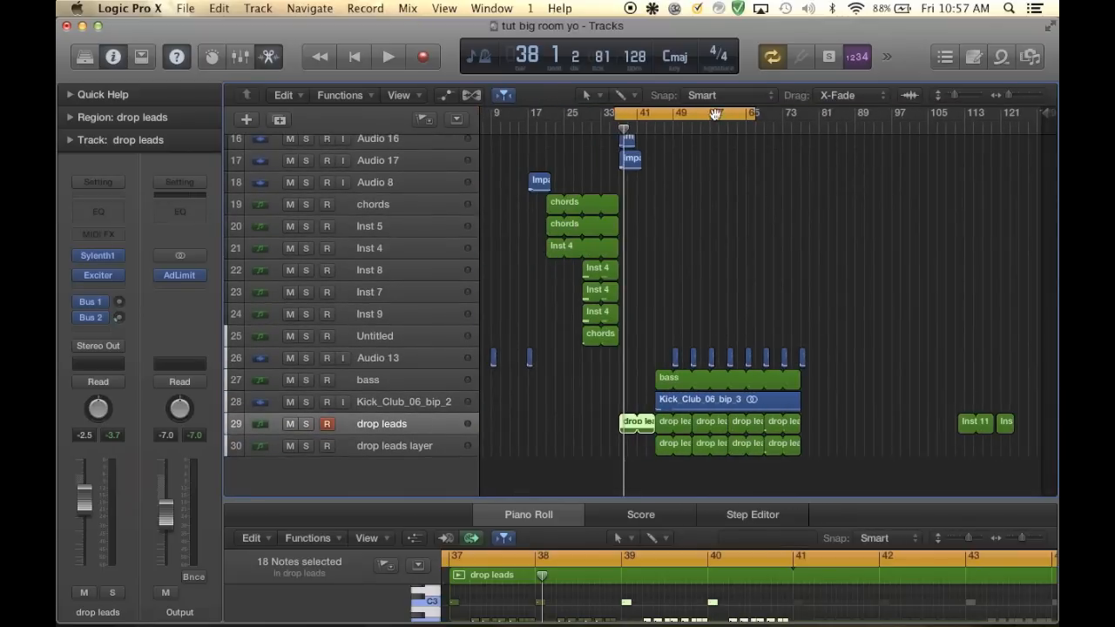
Turn off the cycle and delete the two stray regions past bar 109 on the drop leads track
click(715, 115)
scroll(796, 247, up, 1)
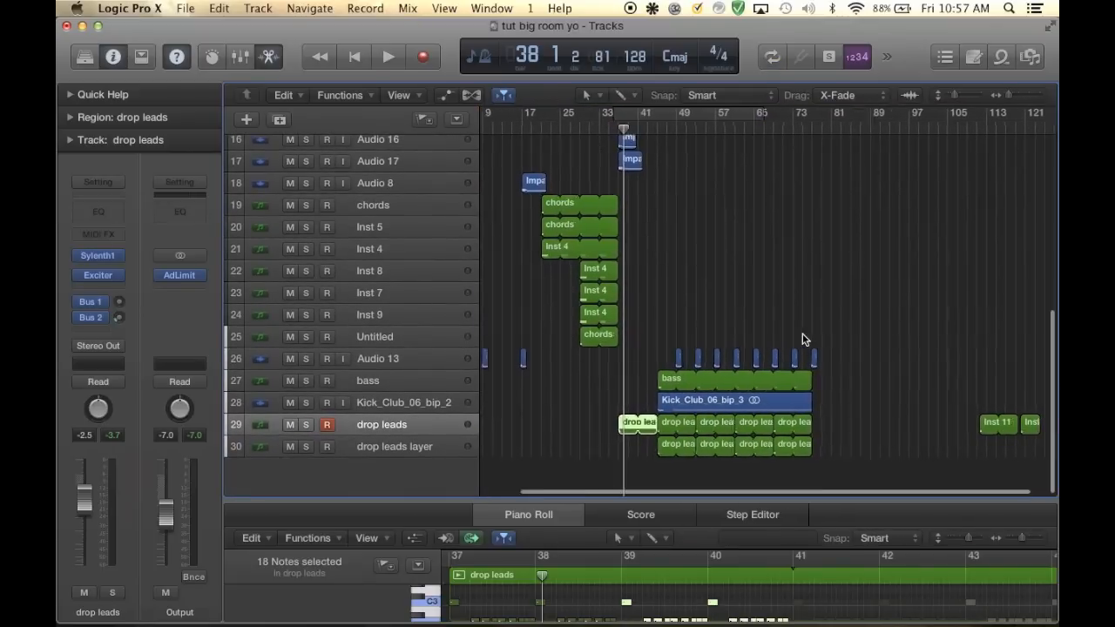
scroll(803, 338, left, 3)
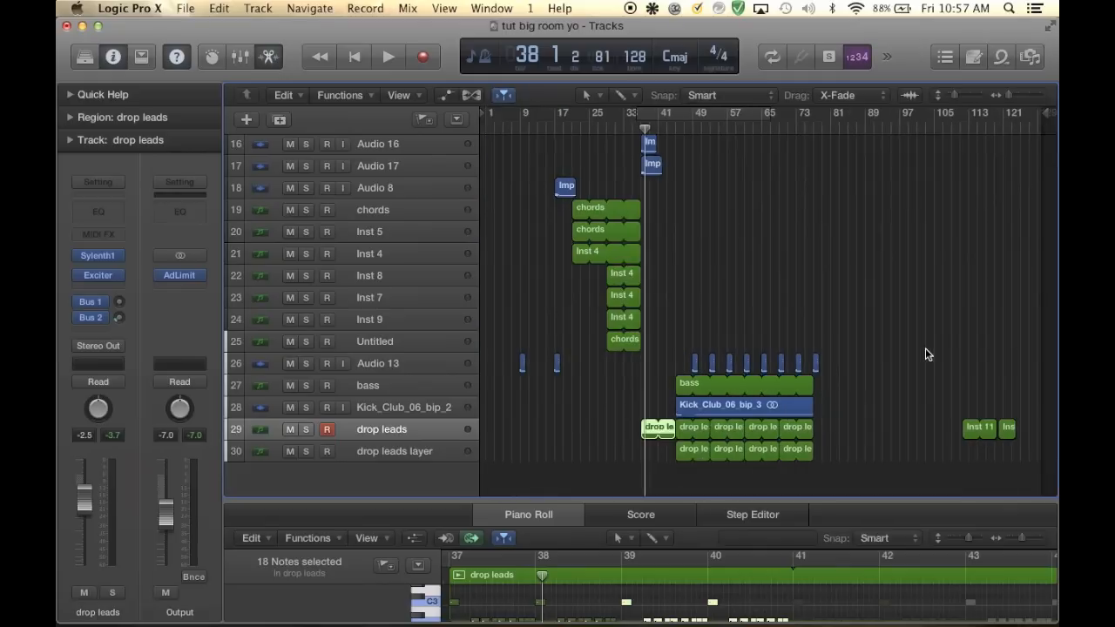
drag(916, 418, 1008, 431)
key(Delete)
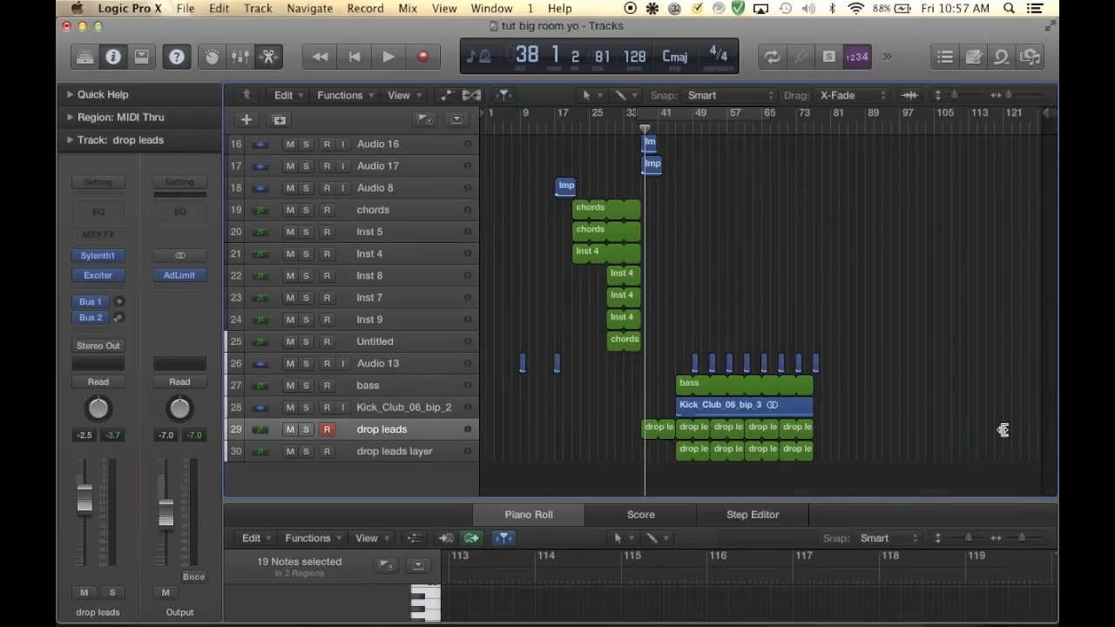
Select all regions from the break at bar 21 through the end of the drop, and save the project
scroll(612, 384, up, 10)
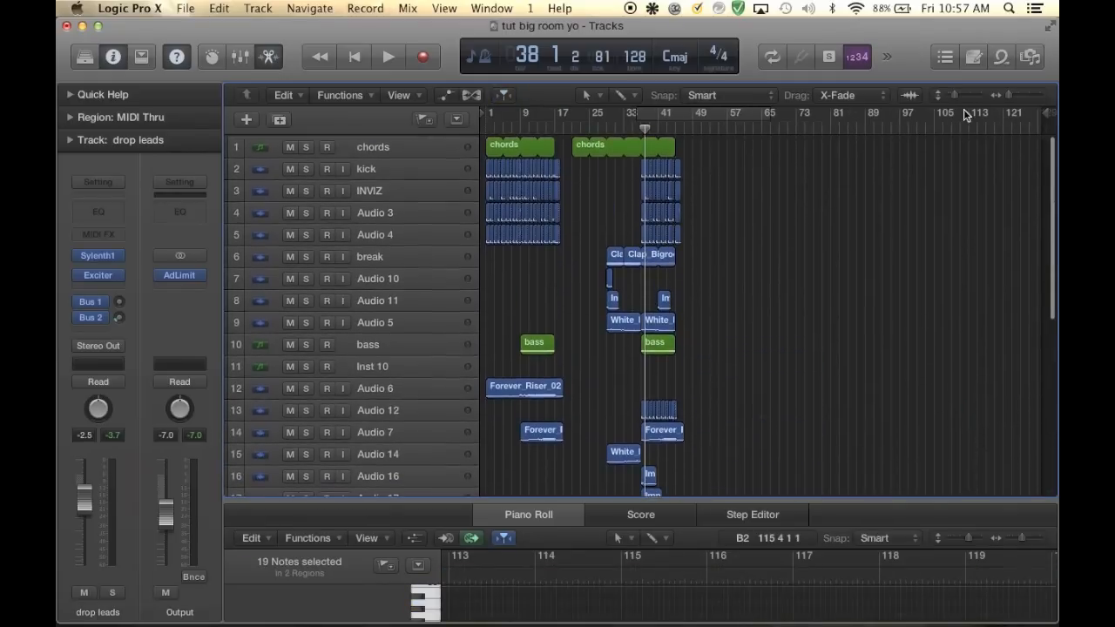
drag(954, 96, 940, 105)
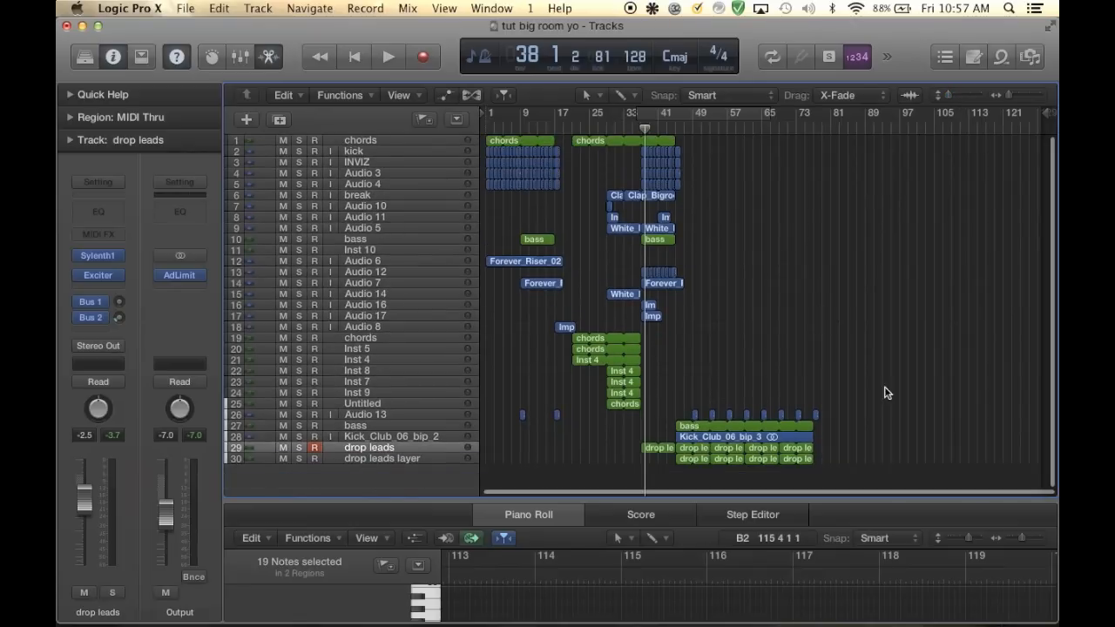
drag(854, 457, 695, 316)
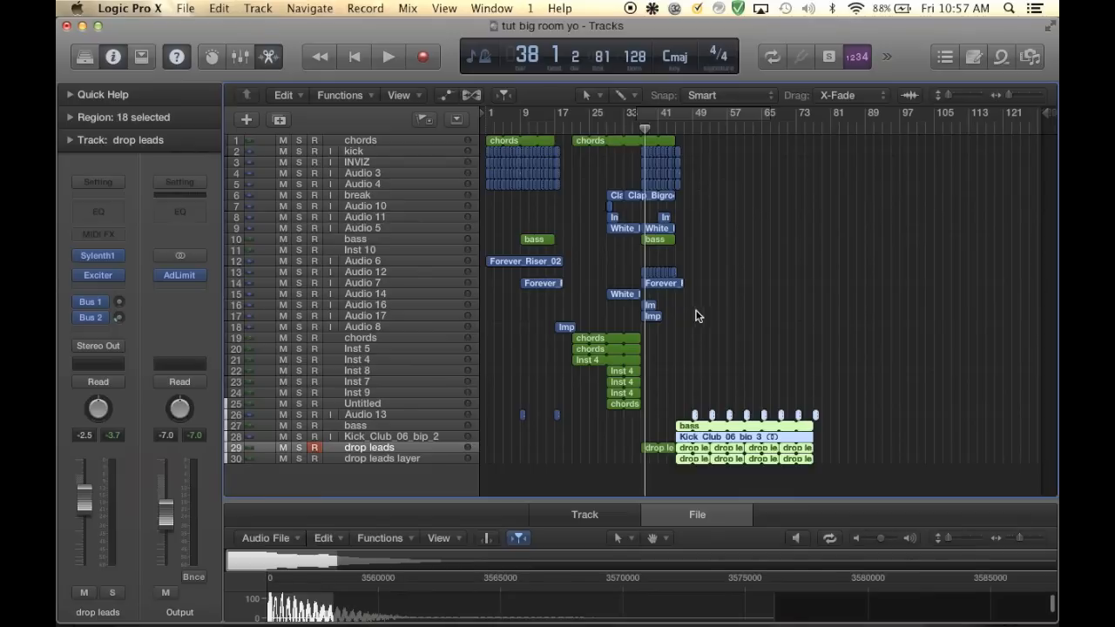
click(881, 449)
drag(877, 464, 583, 132)
scroll(646, 279, up, 10)
scroll(646, 279, down, 8)
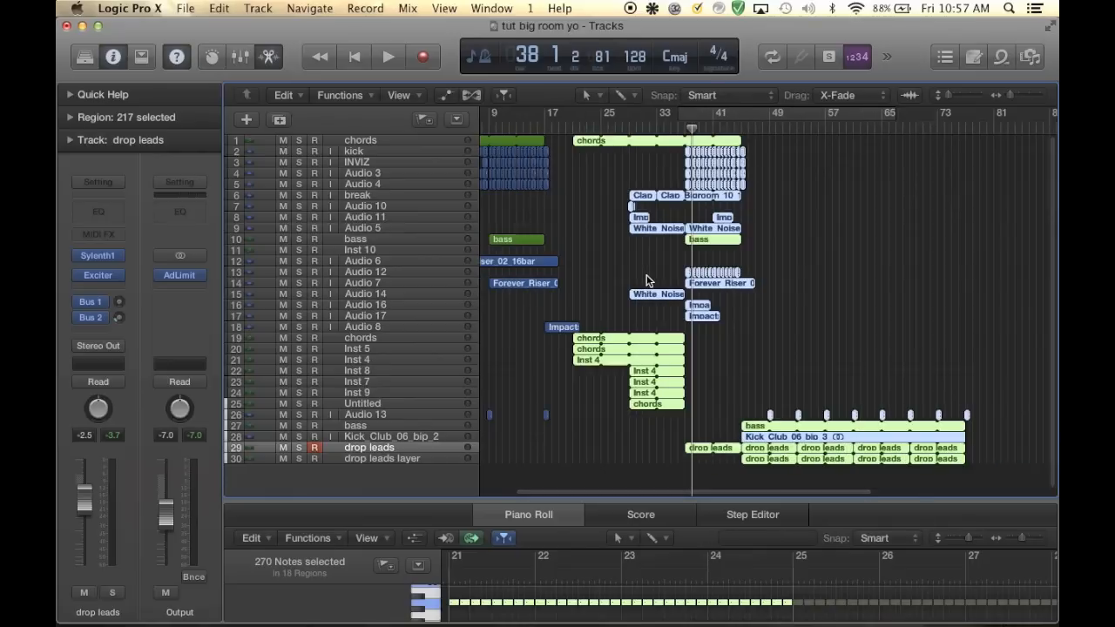
scroll(646, 281, right, 3)
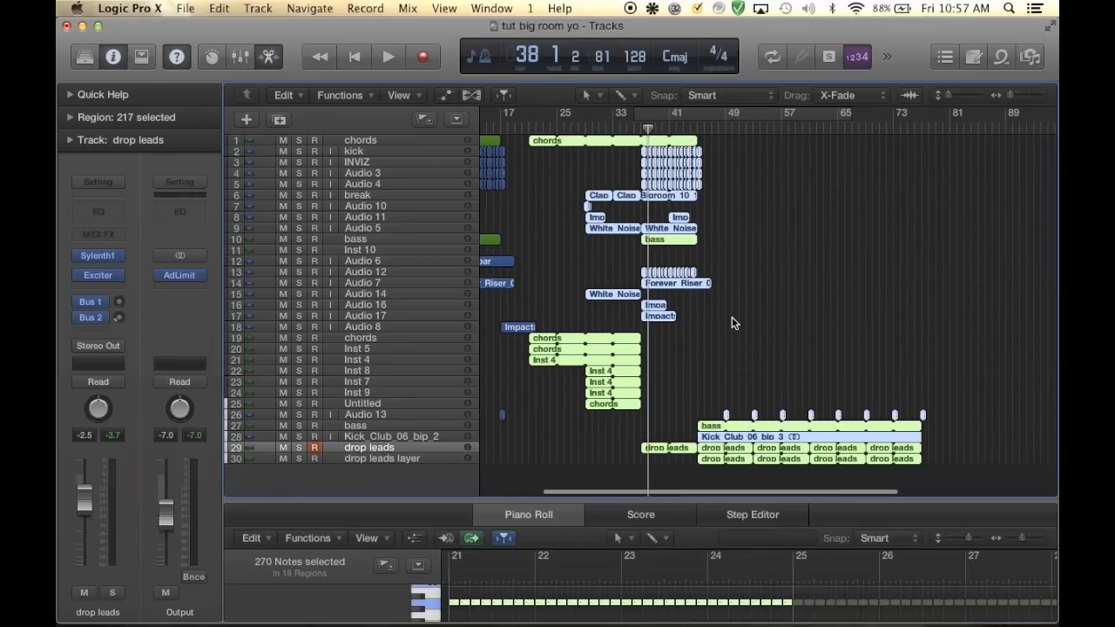
click(185, 7)
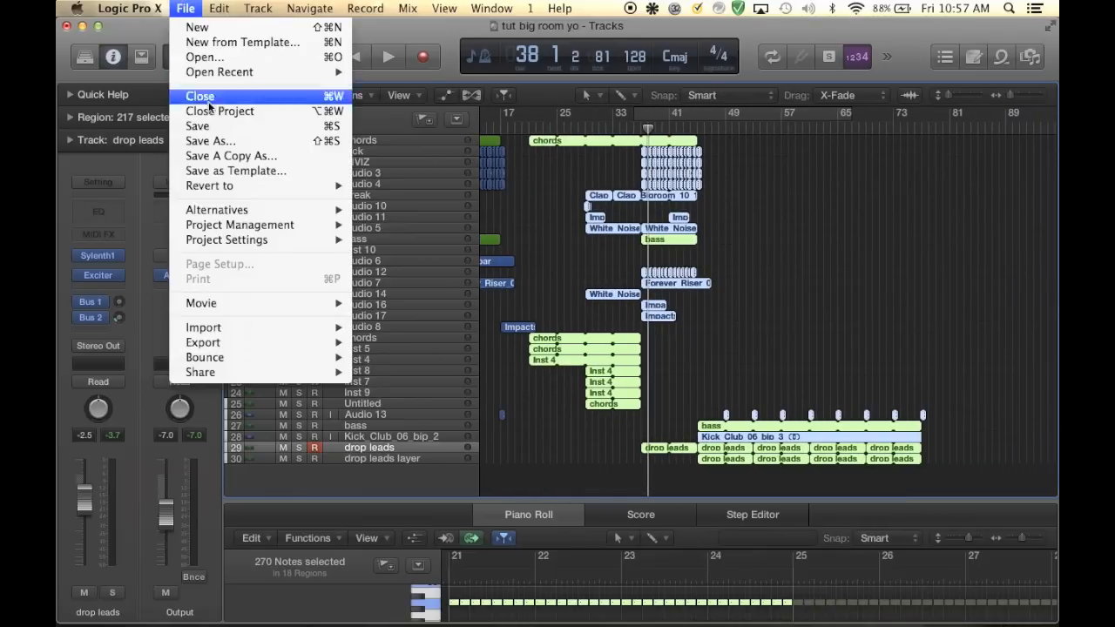
click(279, 127)
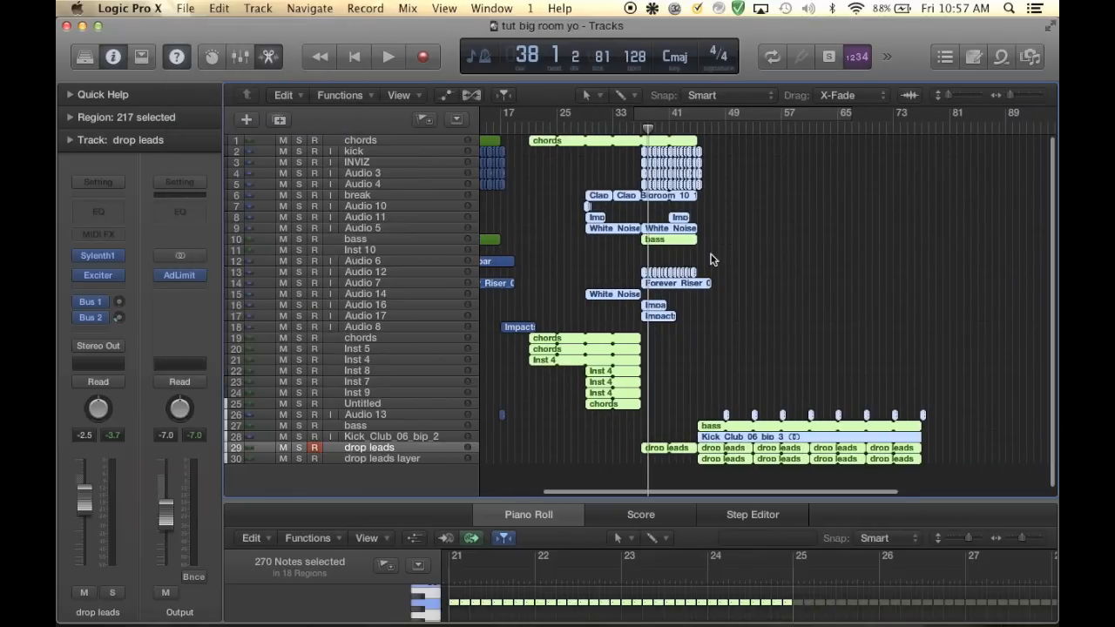
Repeat the selected break-to-drop regions from bar 77 onward, copying their automation data
key(super+Left)
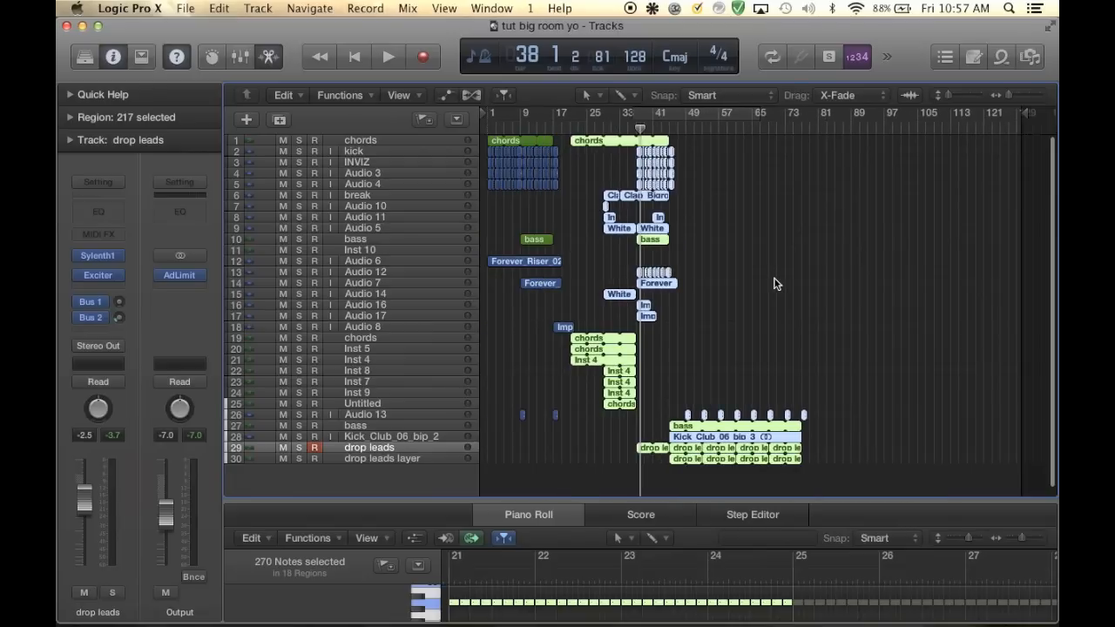
key(super+r)
click(662, 257)
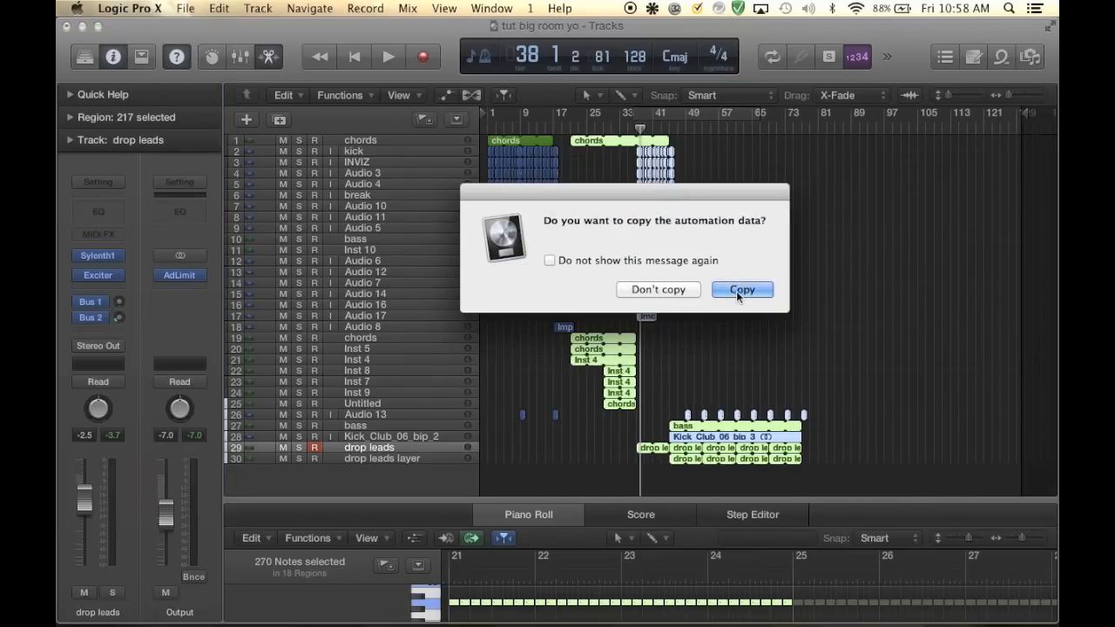
click(738, 296)
scroll(868, 372, up, 5)
scroll(863, 375, up, 3)
scroll(854, 378, down, 8)
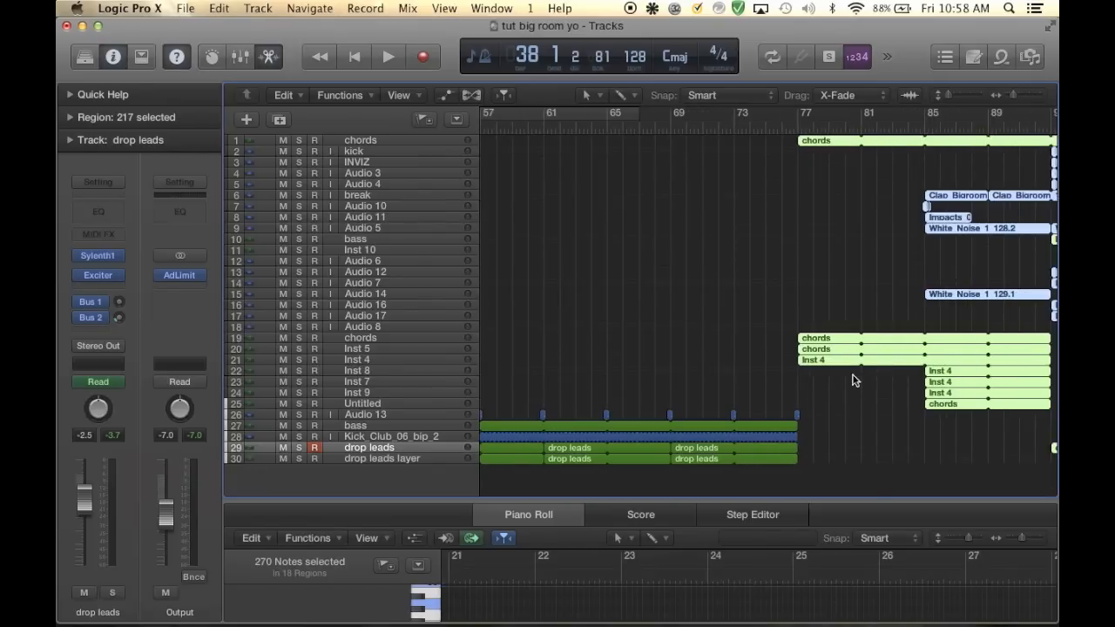
Move the repeated break-to-drop section one bar later so that it starts at bar 78
scroll(854, 379, down, 5)
scroll(849, 376, up, 3)
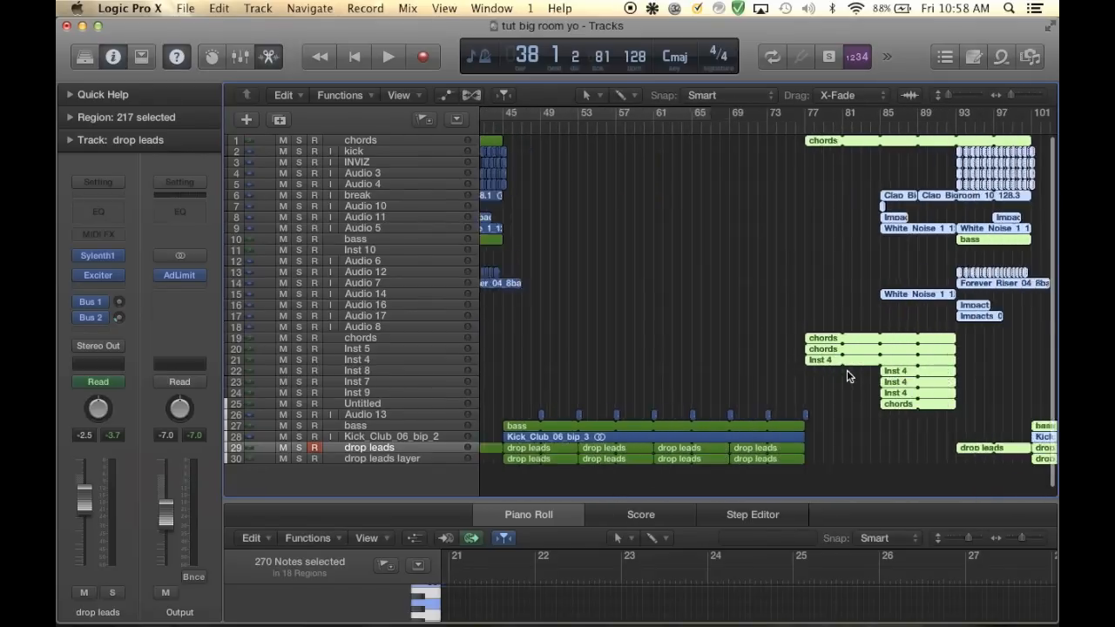
scroll(850, 376, up, 3)
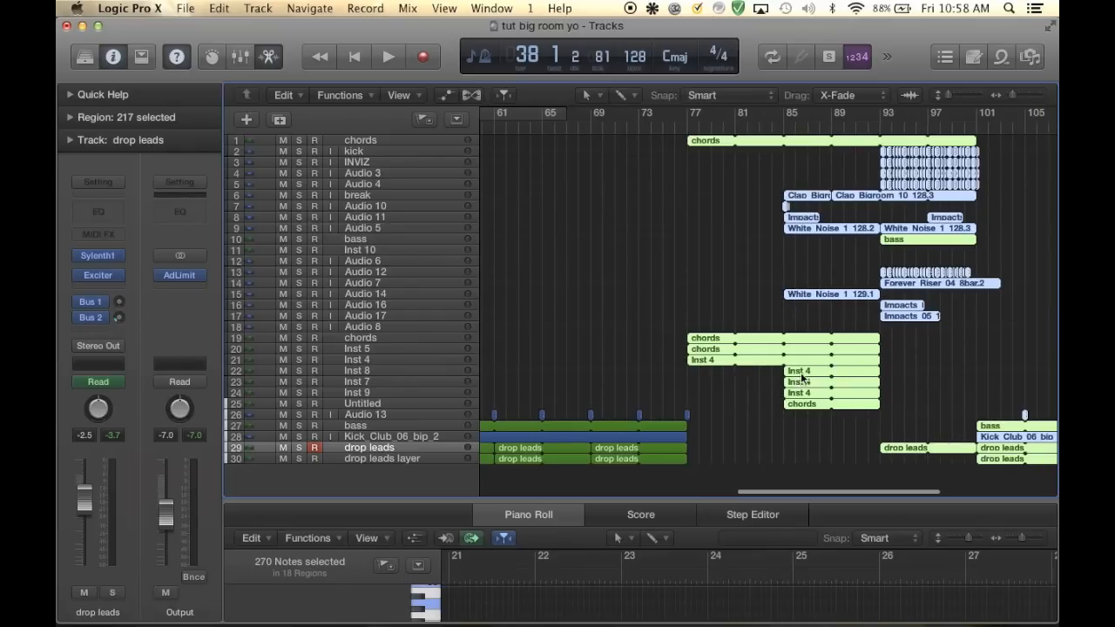
scroll(753, 369, up, 4)
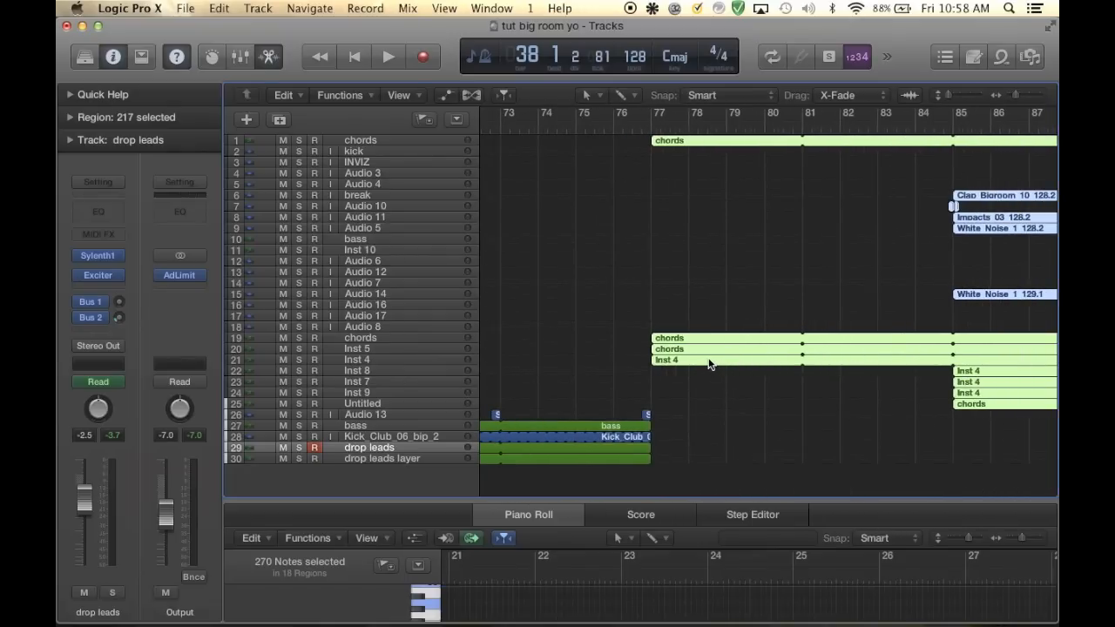
scroll(708, 362, up, 2)
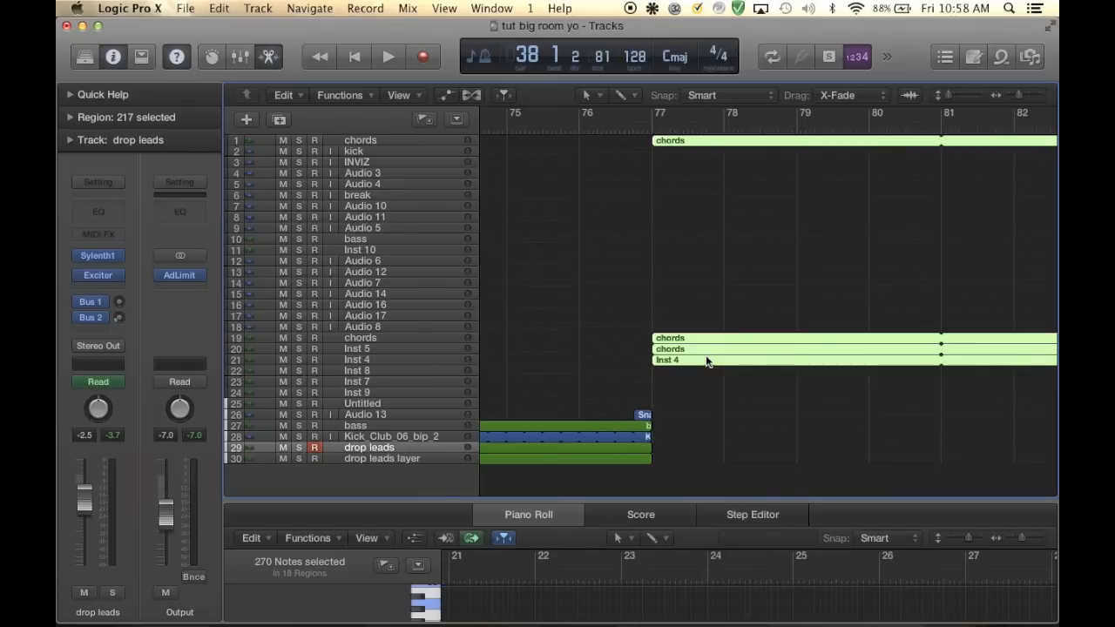
drag(707, 359, 781, 350)
click(685, 255)
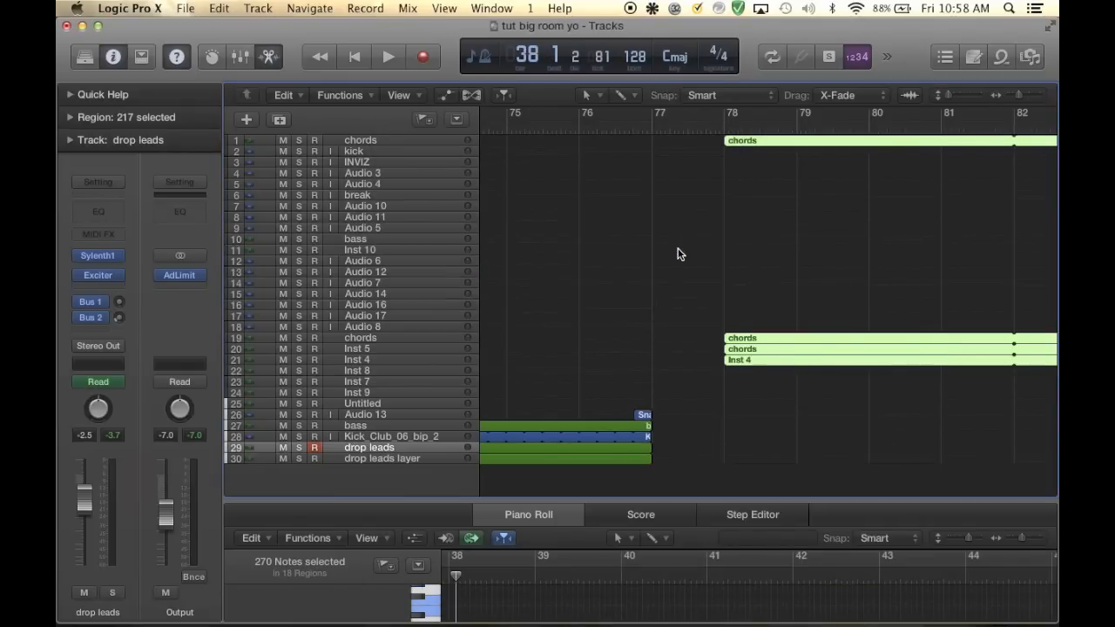
Play the transition from bar 75 into the one-bar gap at bar 77
scroll(752, 366, down, 3)
click(680, 122)
key(space)
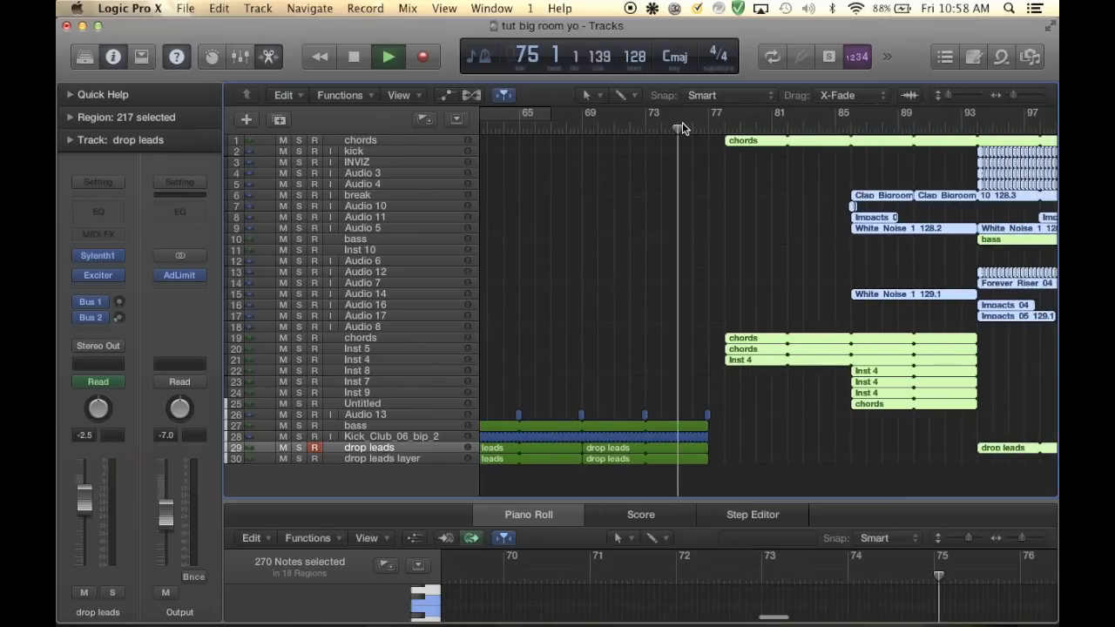
scroll(787, 324, up, 5)
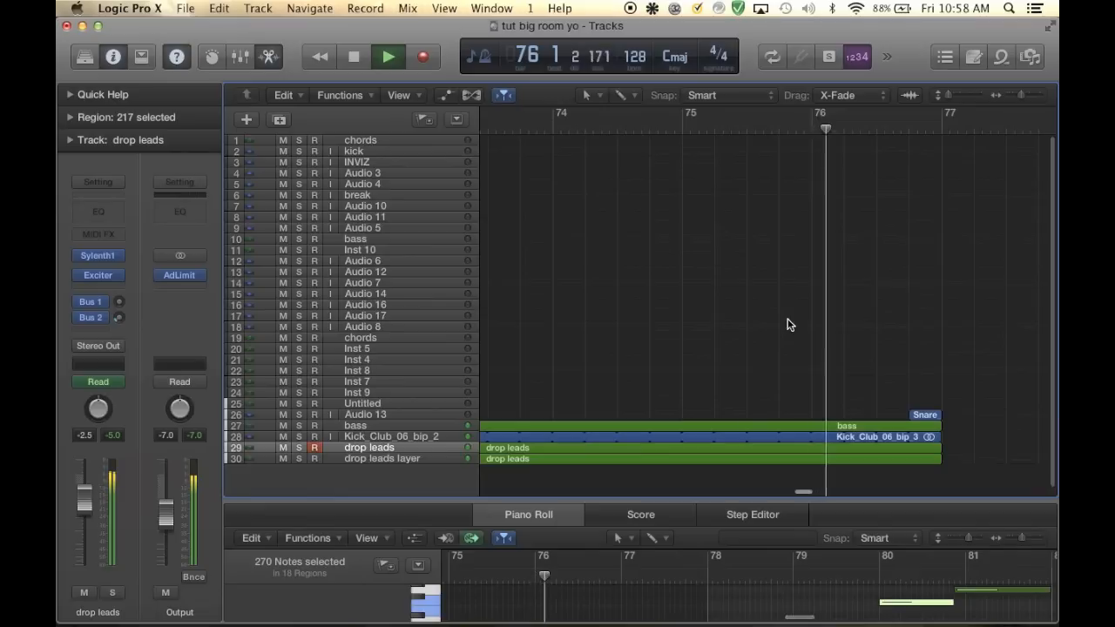
scroll(790, 325, right, 4)
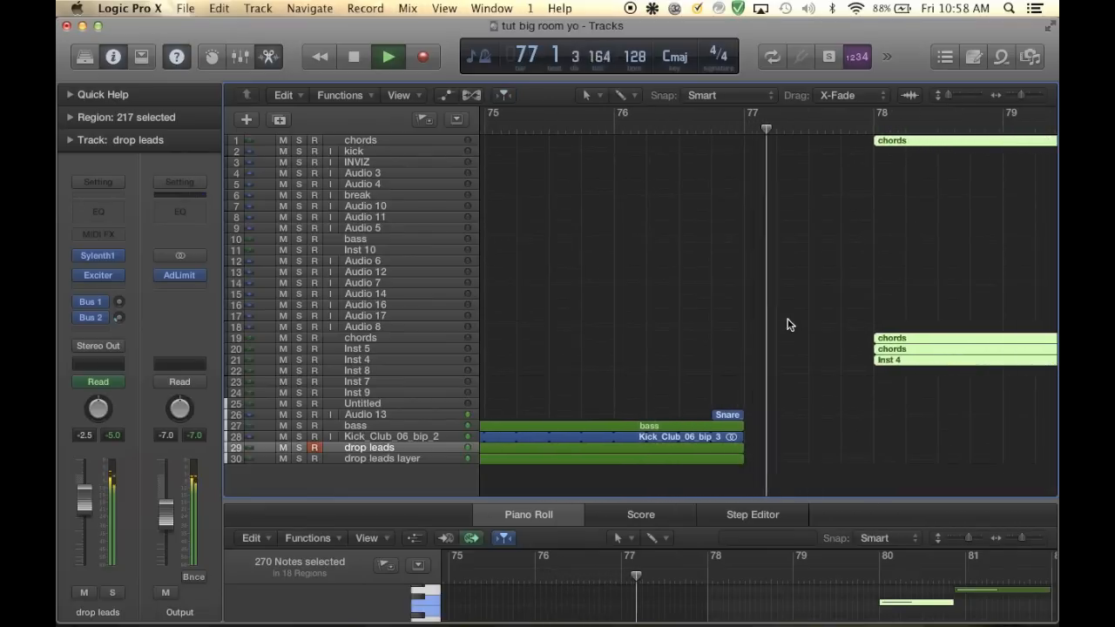
key(space)
scroll(788, 398, down, 10)
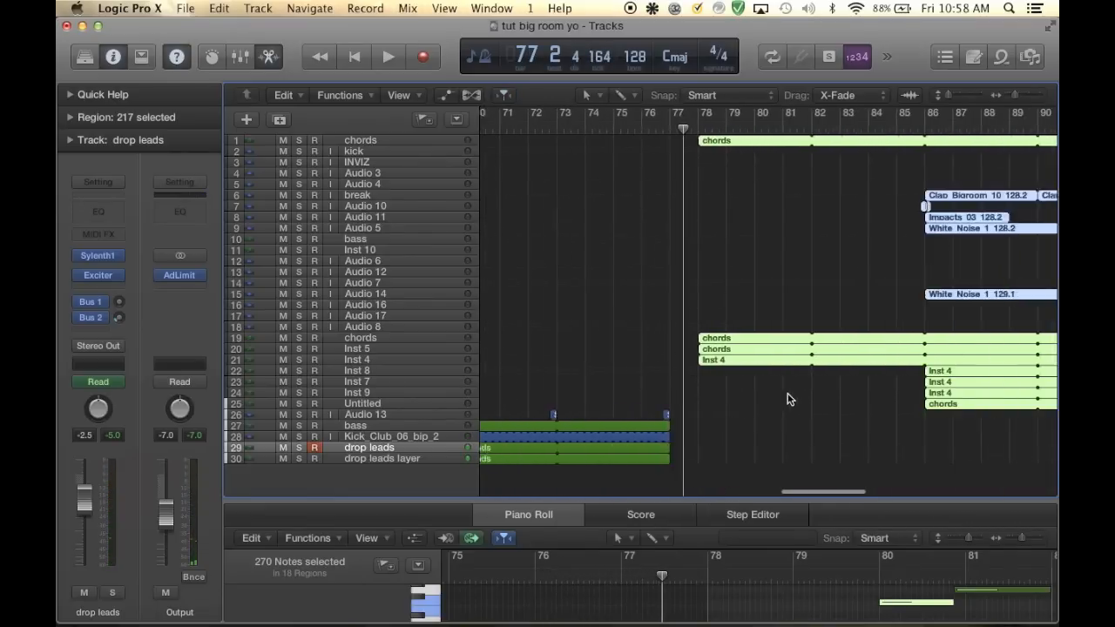
Create a one-bar region at bar 77 on the Inst 10 track
scroll(668, 322, up, 8)
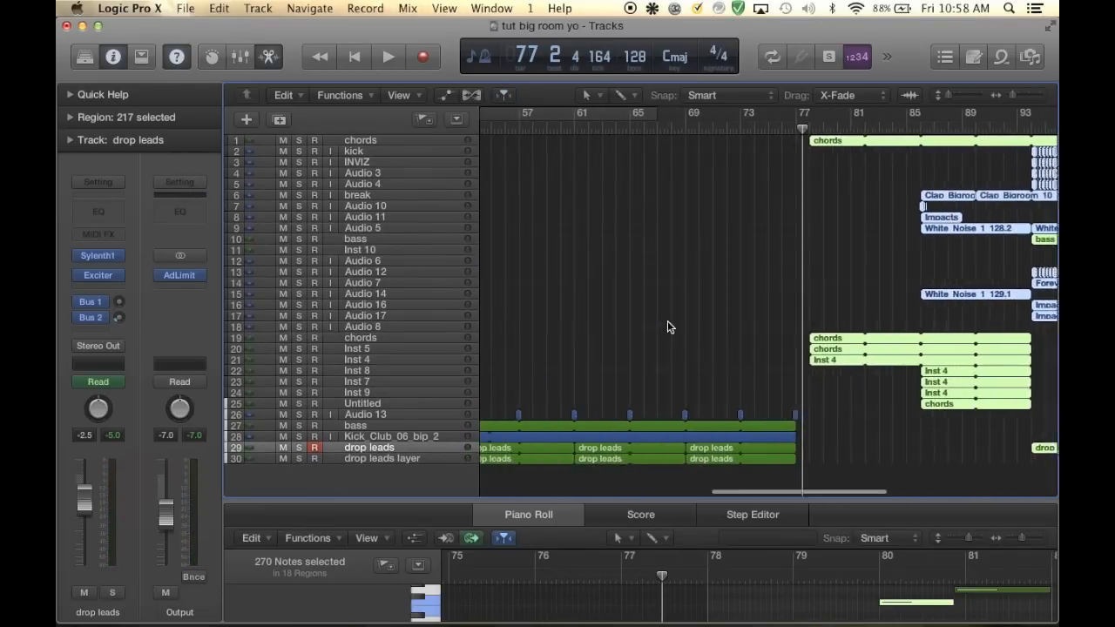
scroll(667, 321, down, 8)
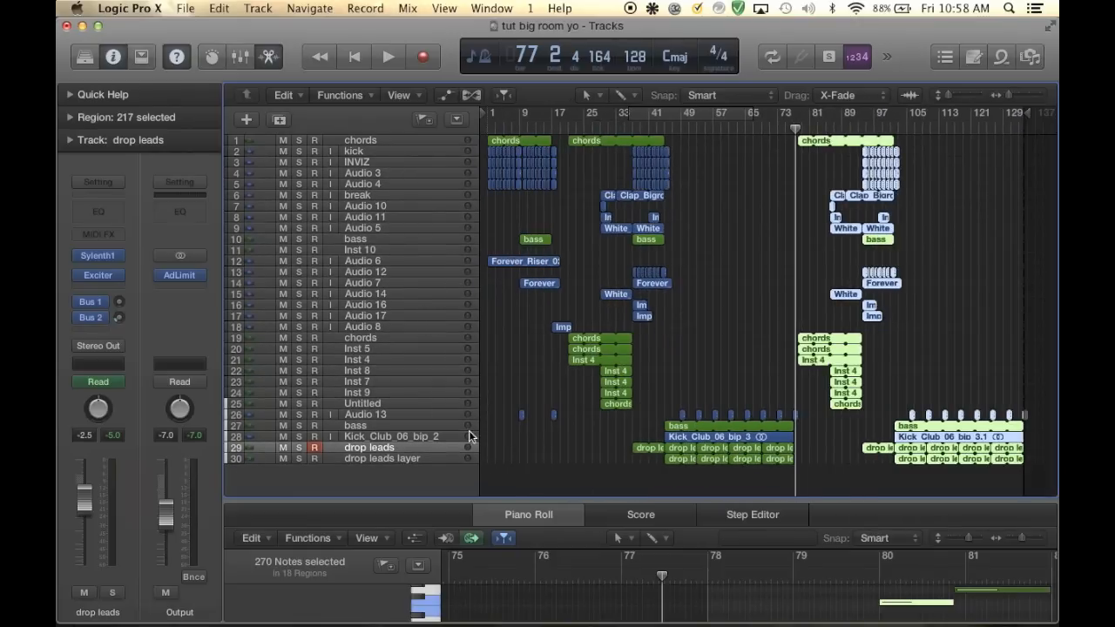
scroll(465, 421, up, 1)
scroll(461, 268, up, 2)
scroll(461, 272, down, 1)
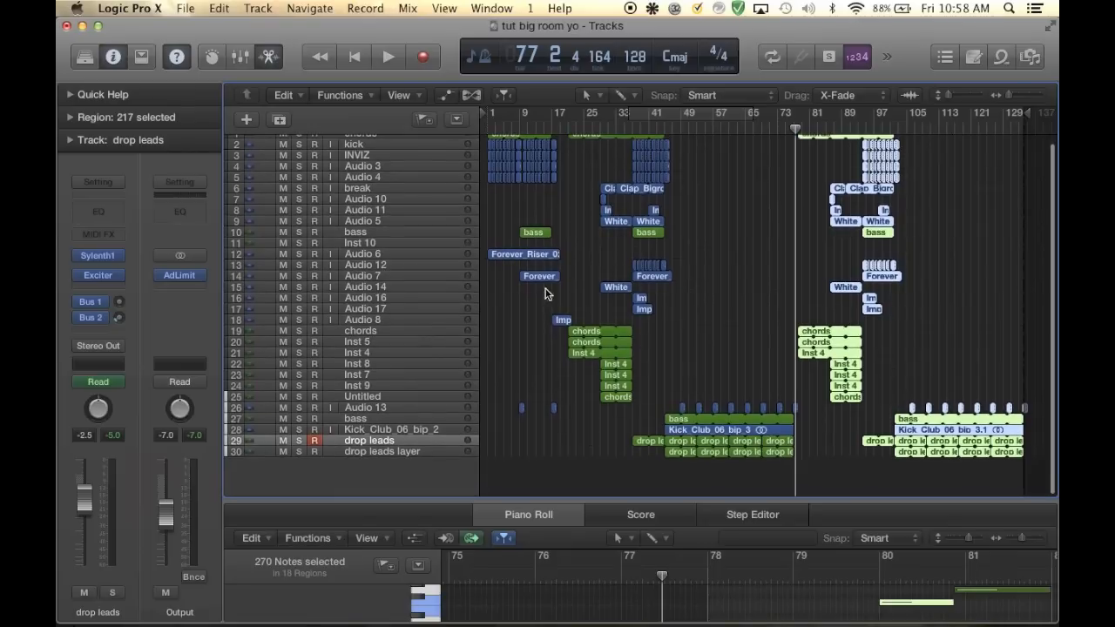
click(449, 242)
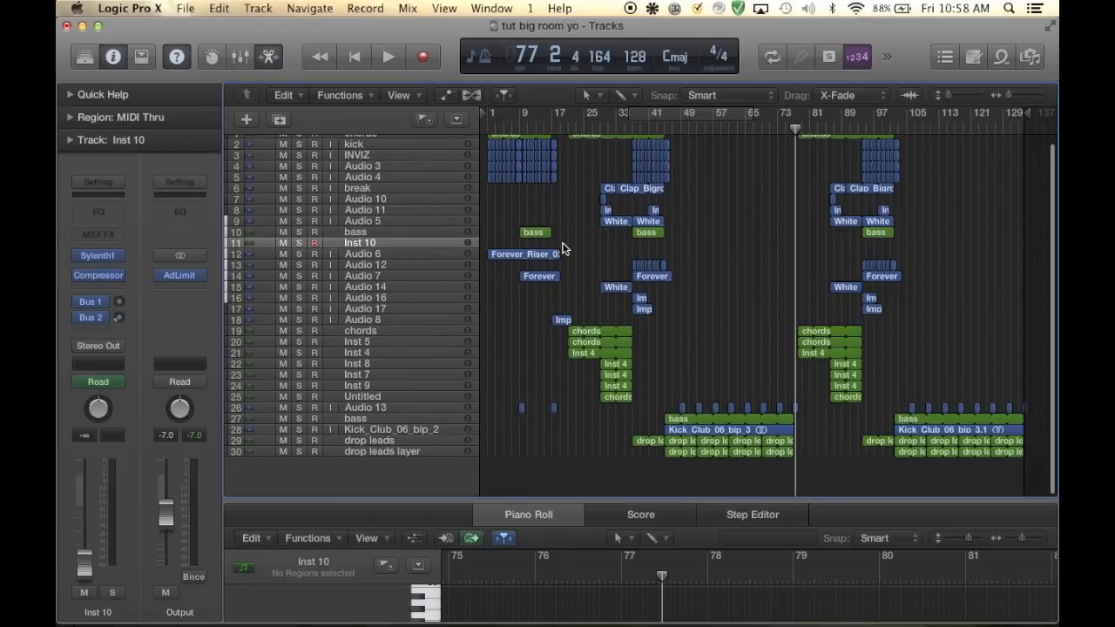
key(super+Right)
key(super+Right)
scroll(562, 248, right, 5)
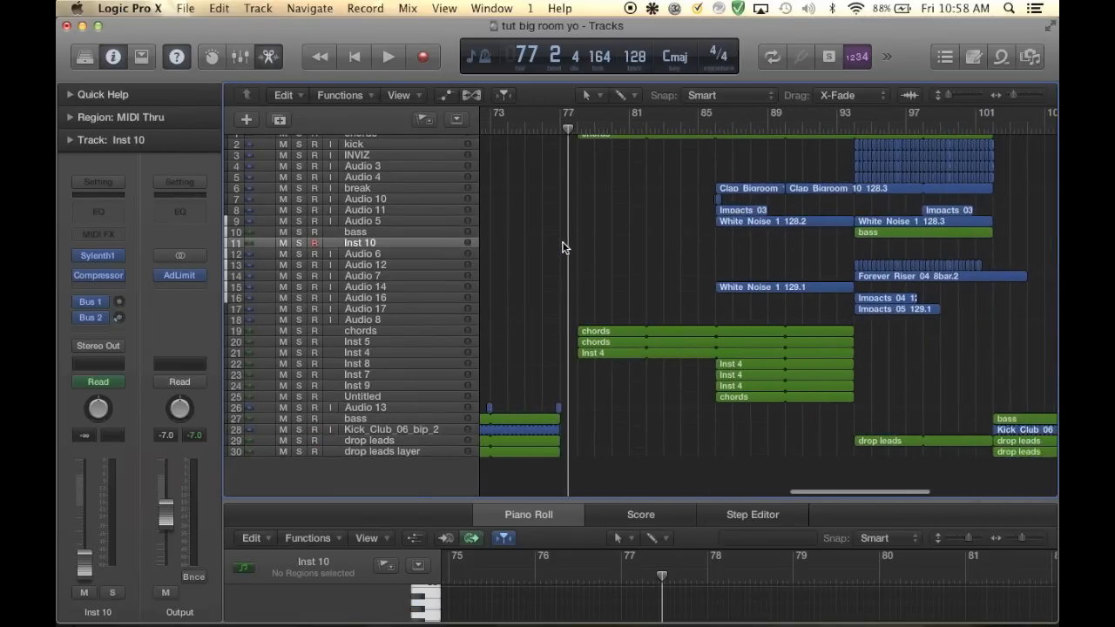
key(super+Right)
key(super+Right)
key(super+Right)
key(super+Right)
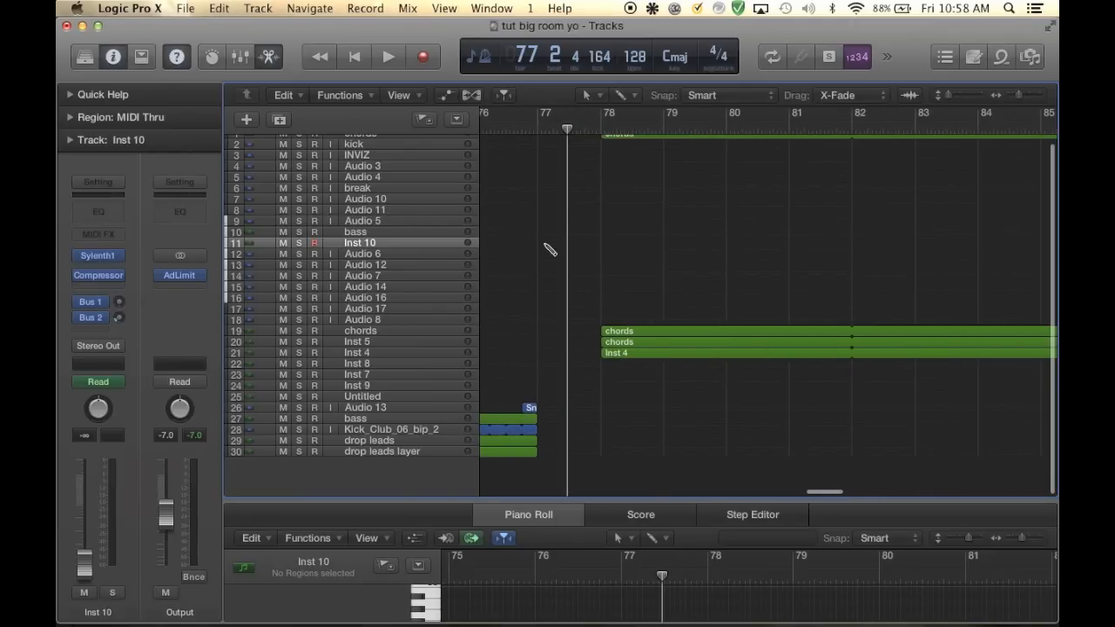
click(543, 246)
scroll(575, 253, left, 1)
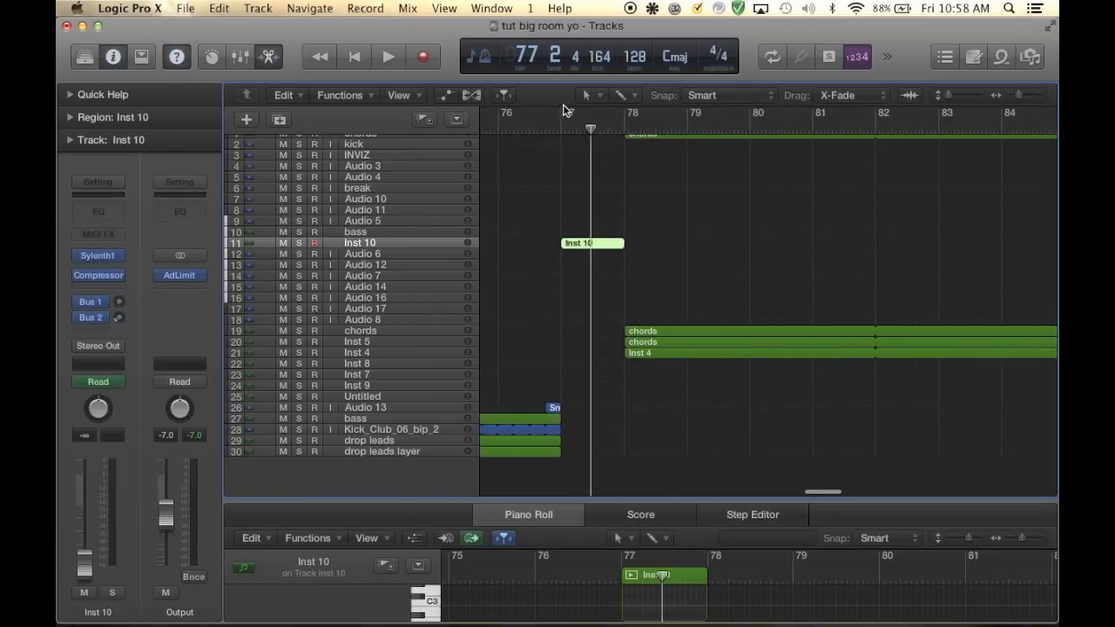
Set the cycle range to bars 77 through 78 and add a short C3 note at the start of the Inst 10 region
drag(560, 108, 686, 110)
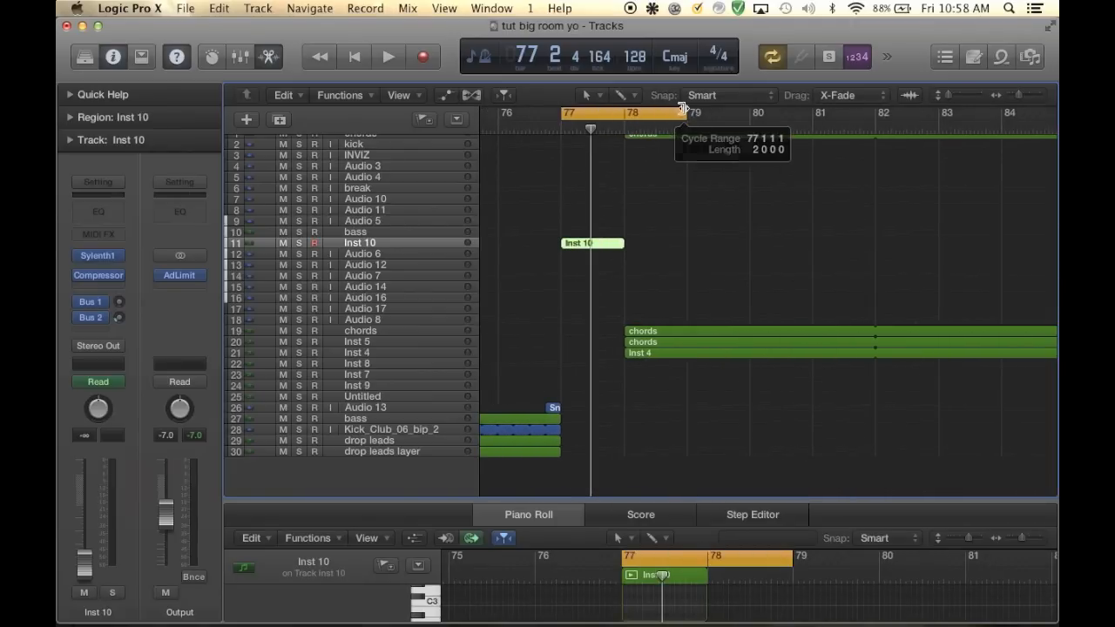
drag(663, 500, 663, 278)
super+click(642, 449)
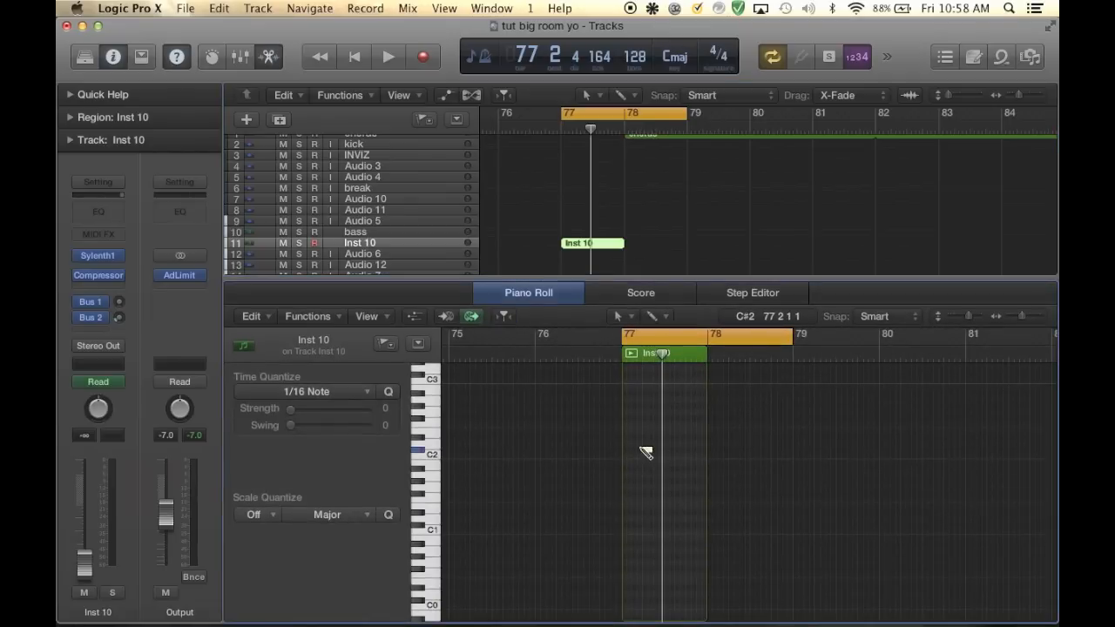
key(super+Right)
drag(634, 453, 587, 384)
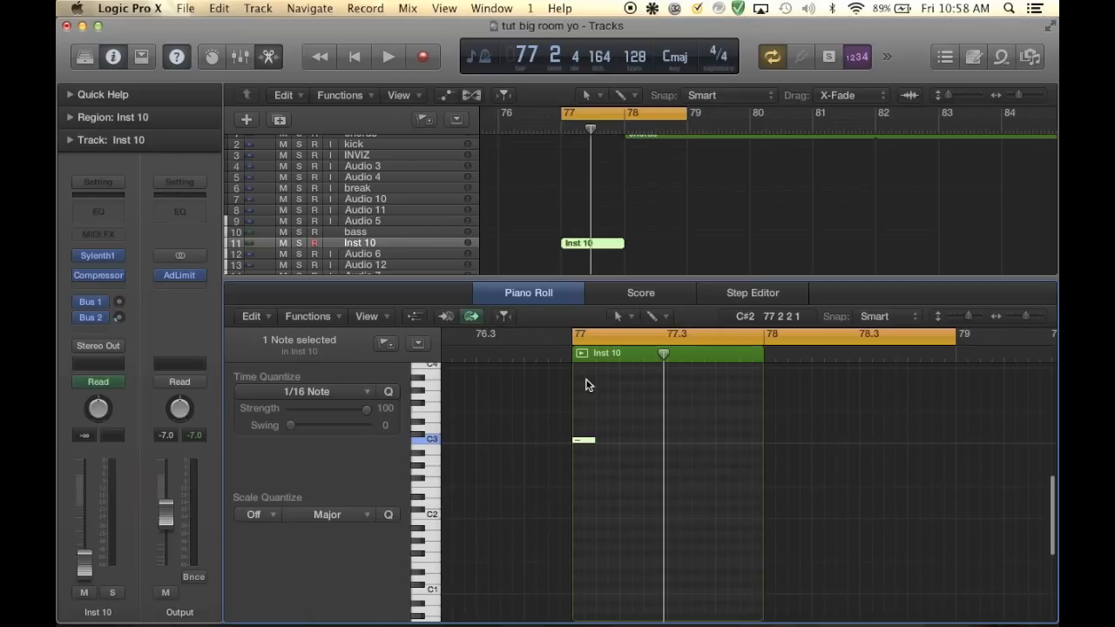
Automate the Inst 10 track's volume to rise from silence to +4.5 dB just before bar 77
click(446, 94)
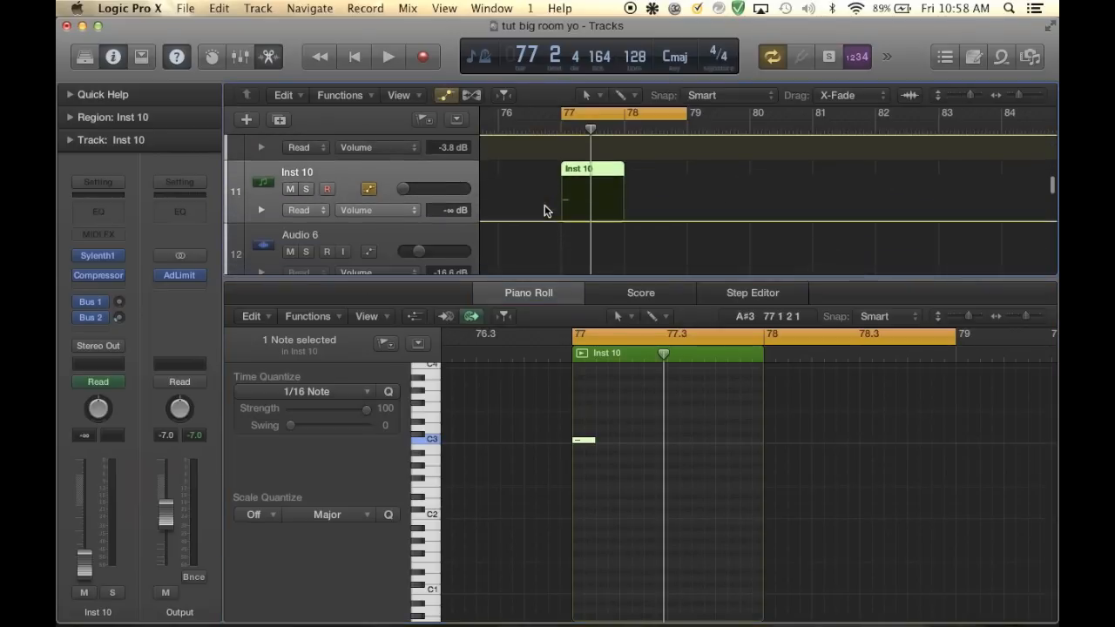
click(547, 224)
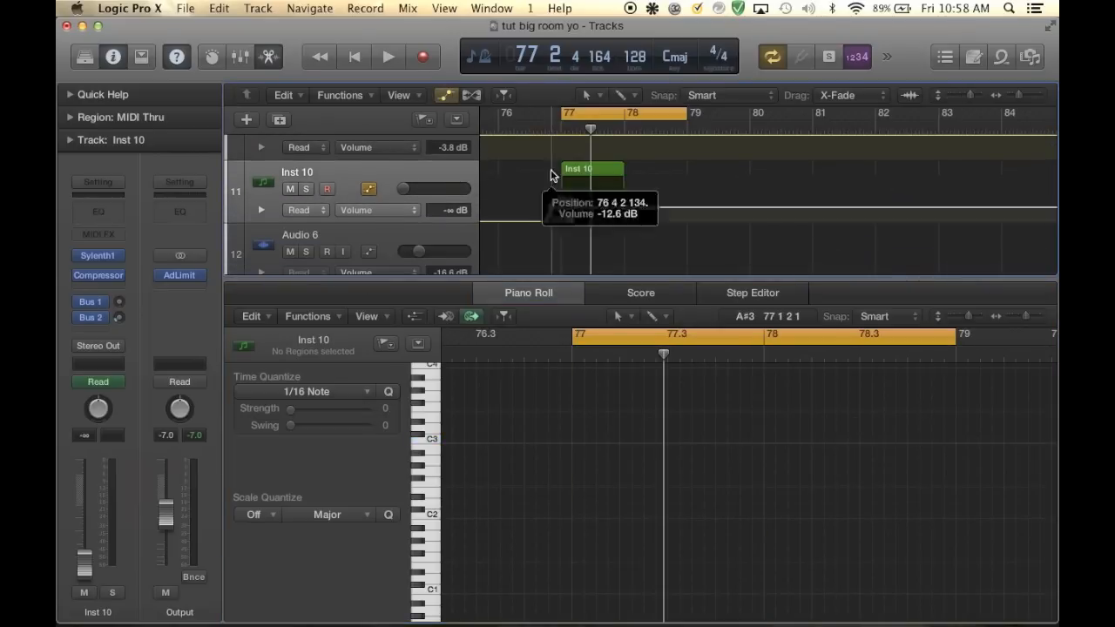
drag(554, 183, 553, 174)
key(space)
key(space)
drag(562, 224, 561, 183)
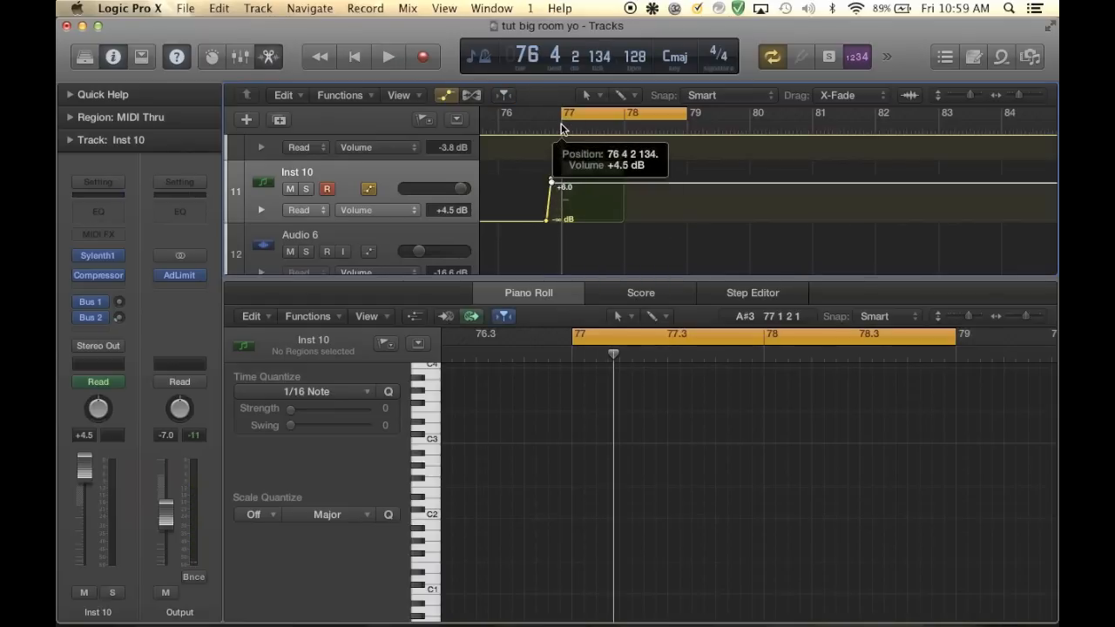
Audition the Inst 10 note at bar 77, and change it to an A2 that fills the whole bar
key(space)
key(space)
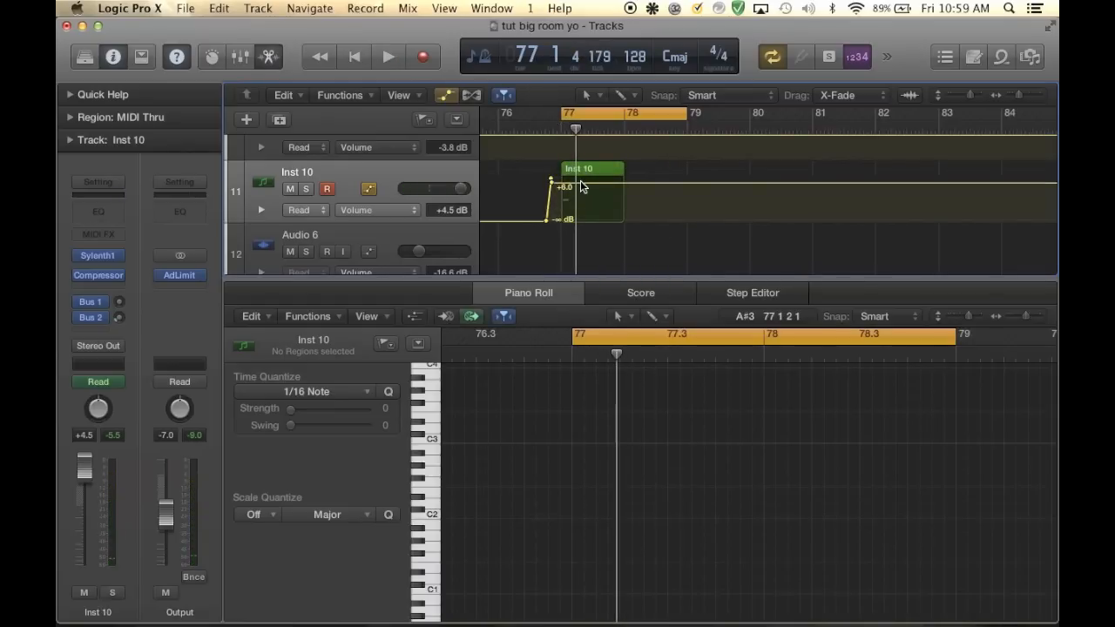
key(space)
key(space)
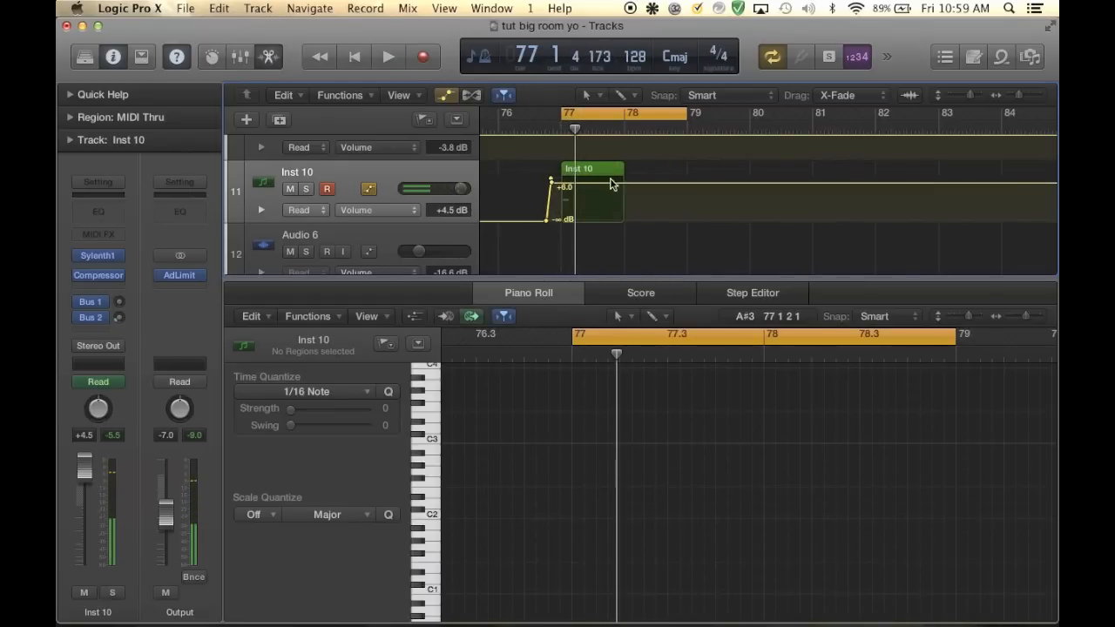
click(608, 170)
drag(596, 445, 717, 460)
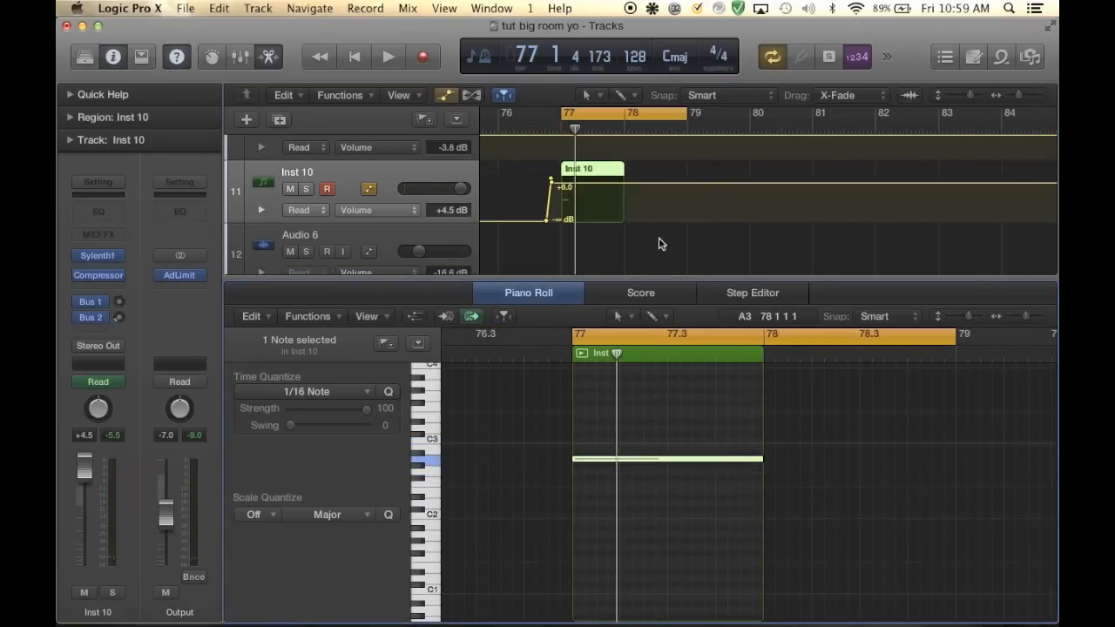
Show the Sylenth1 PitchBend automation on Inst 10, set it to 0.49 at bar 77, and audition the note
key(space)
key(space)
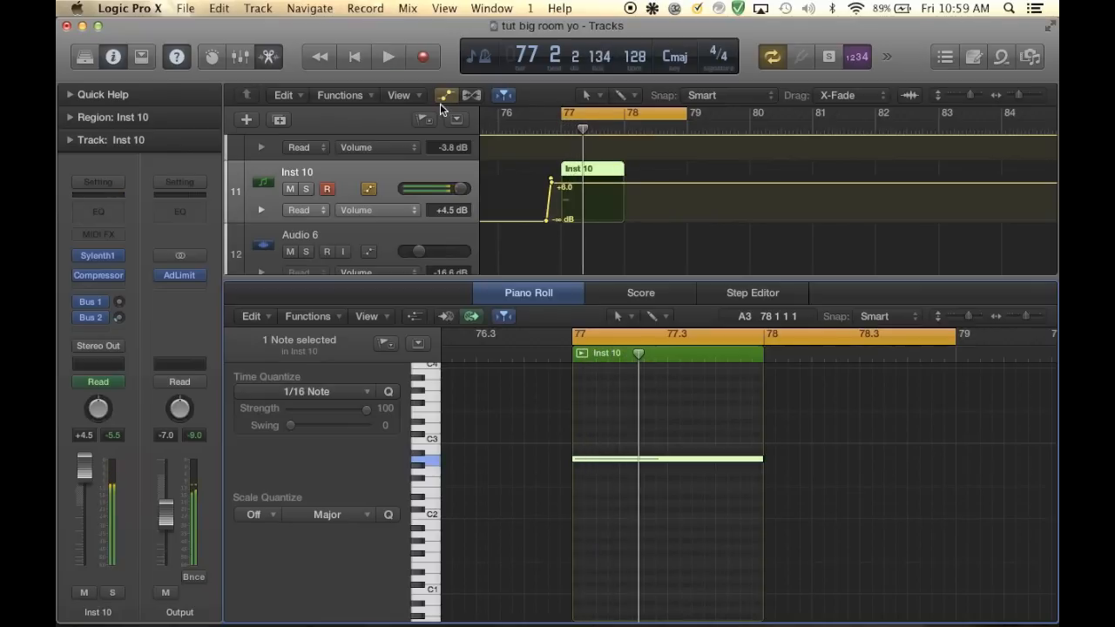
click(372, 211)
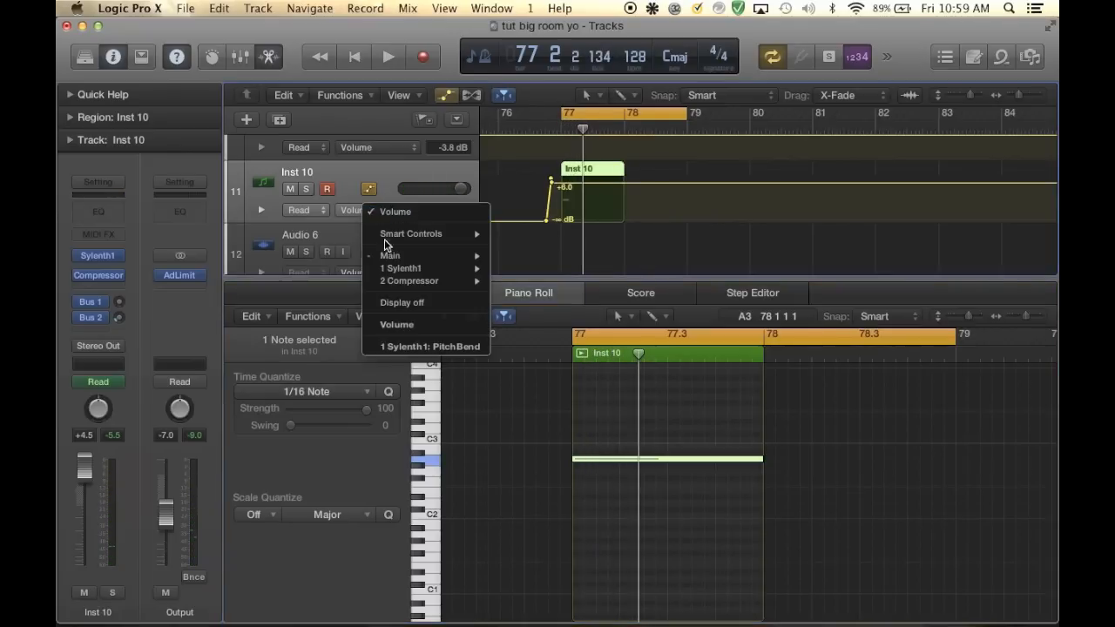
click(414, 347)
click(562, 223)
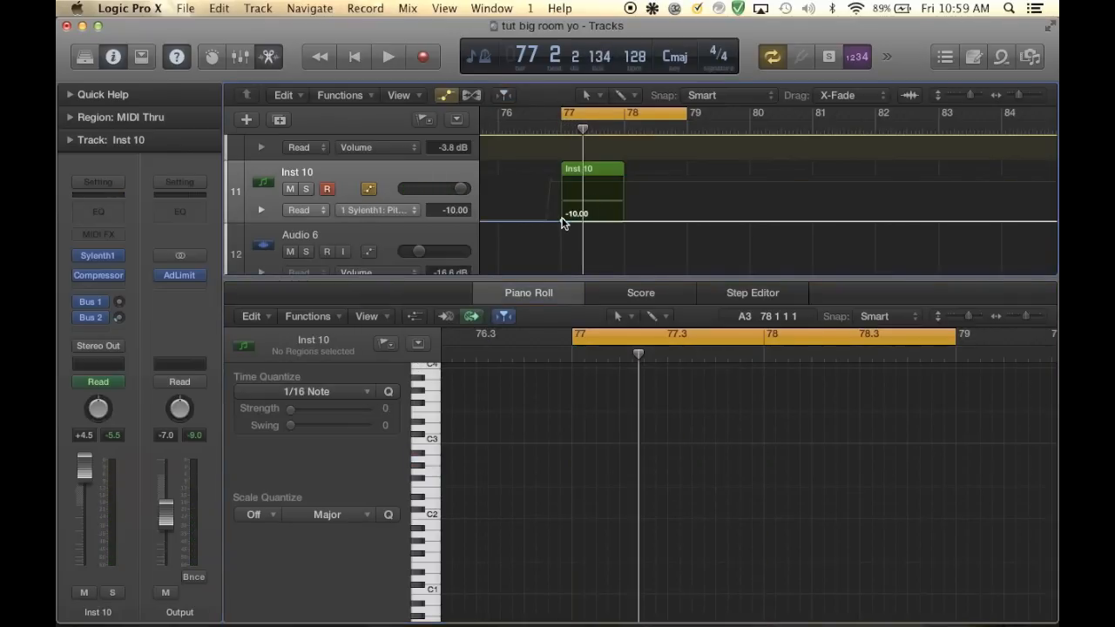
drag(562, 220, 558, 200)
key(space)
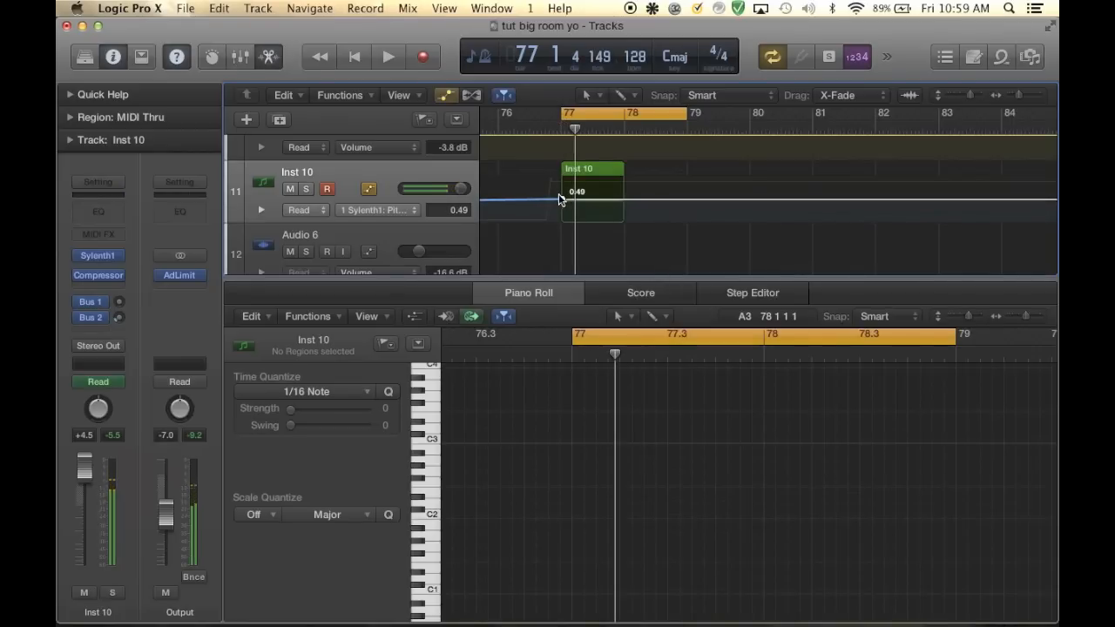
Lower the Inst 10 note by about an octave and automate its PitchBend to fall to -10.00 about two-thirds through bar 77
click(575, 167)
drag(682, 463, 681, 540)
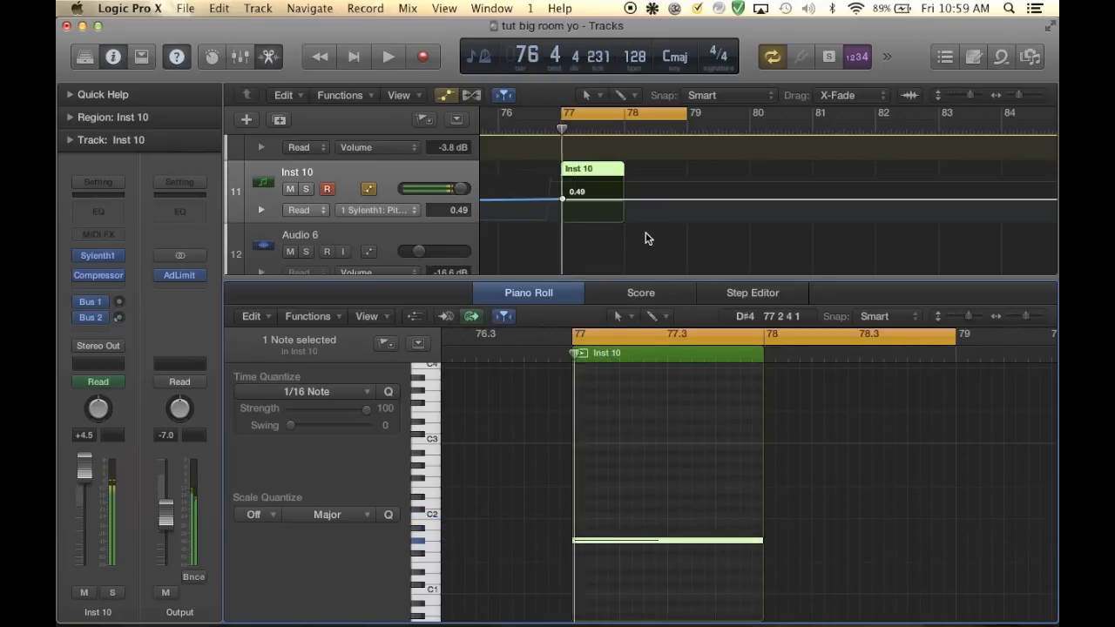
click(624, 200)
drag(624, 200, 603, 220)
key(space)
key(space)
key(space)
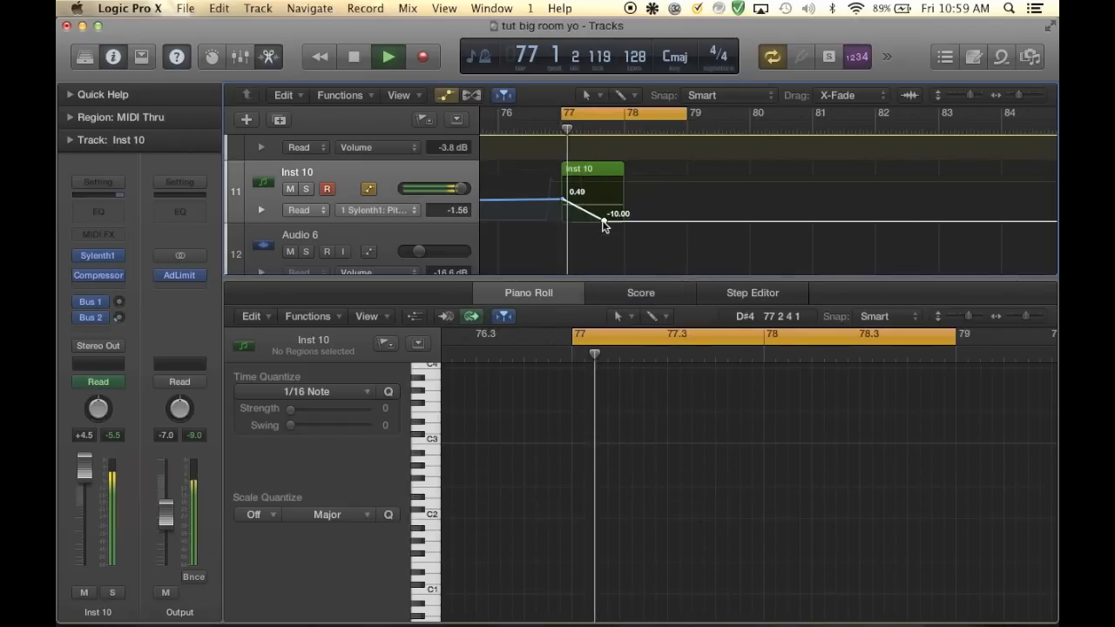
key(space)
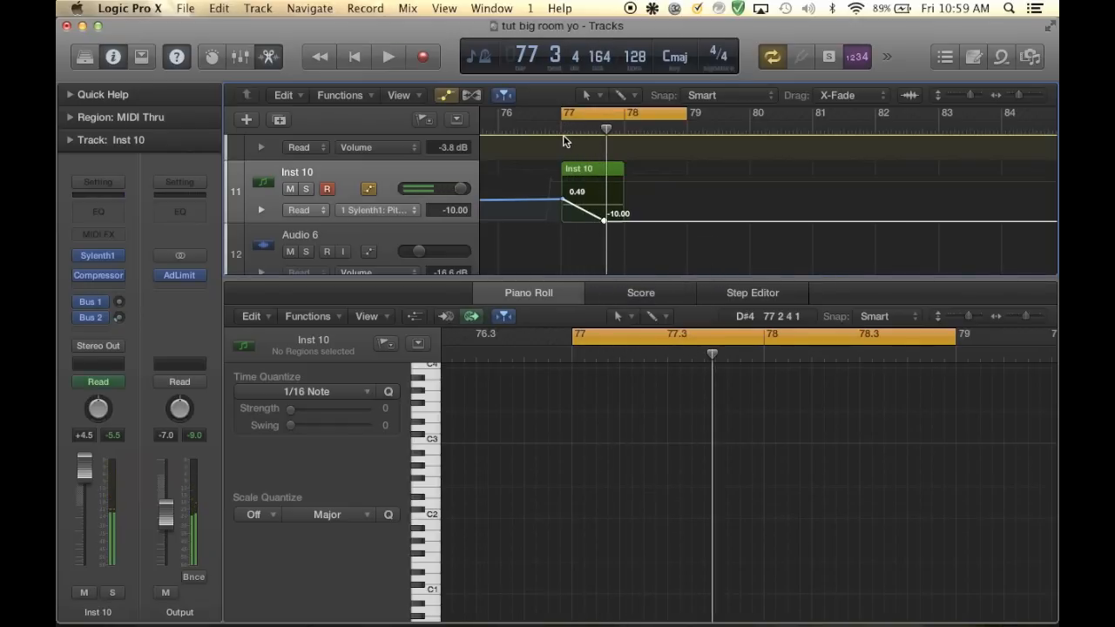
Automate Inst 10's volume down to silence at the end of bar 77, bow the fade into a convex curve, and audition it
click(415, 210)
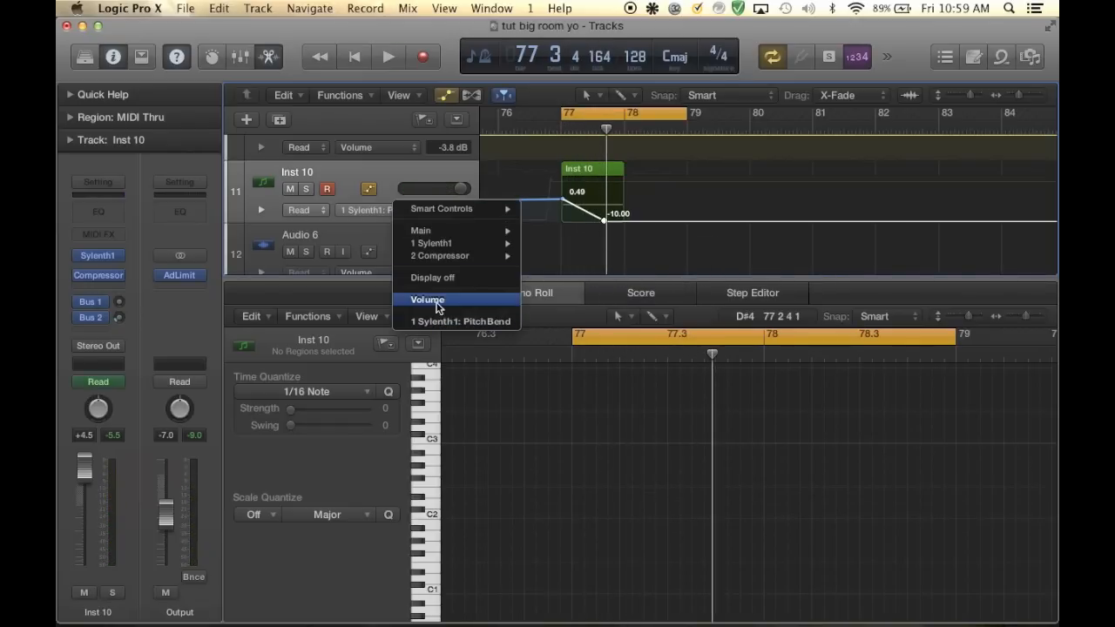
click(436, 303)
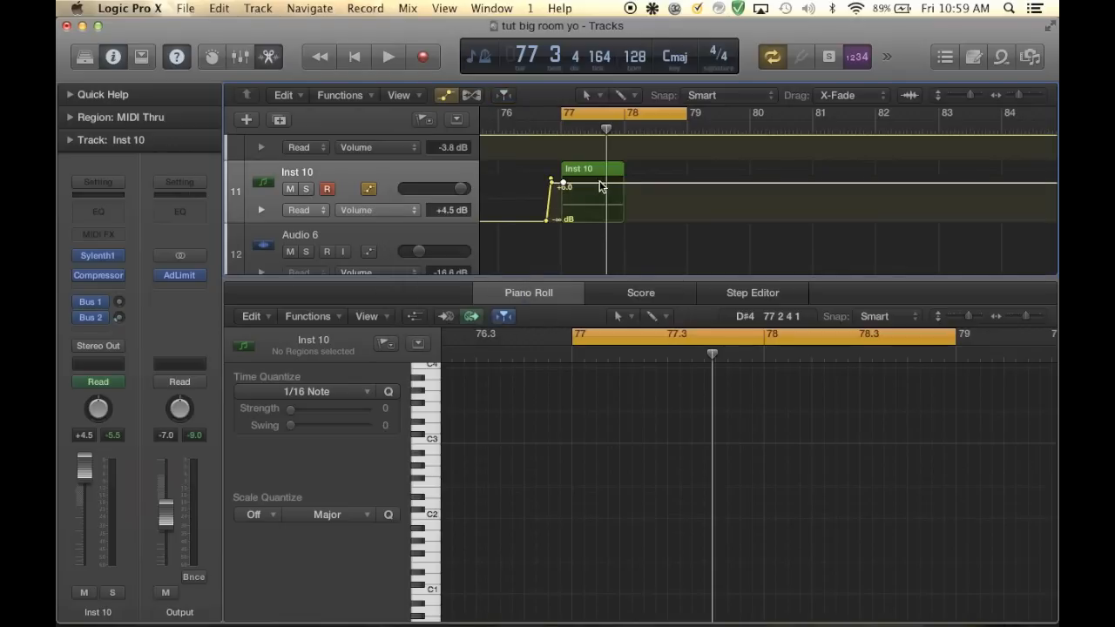
drag(620, 184, 620, 219)
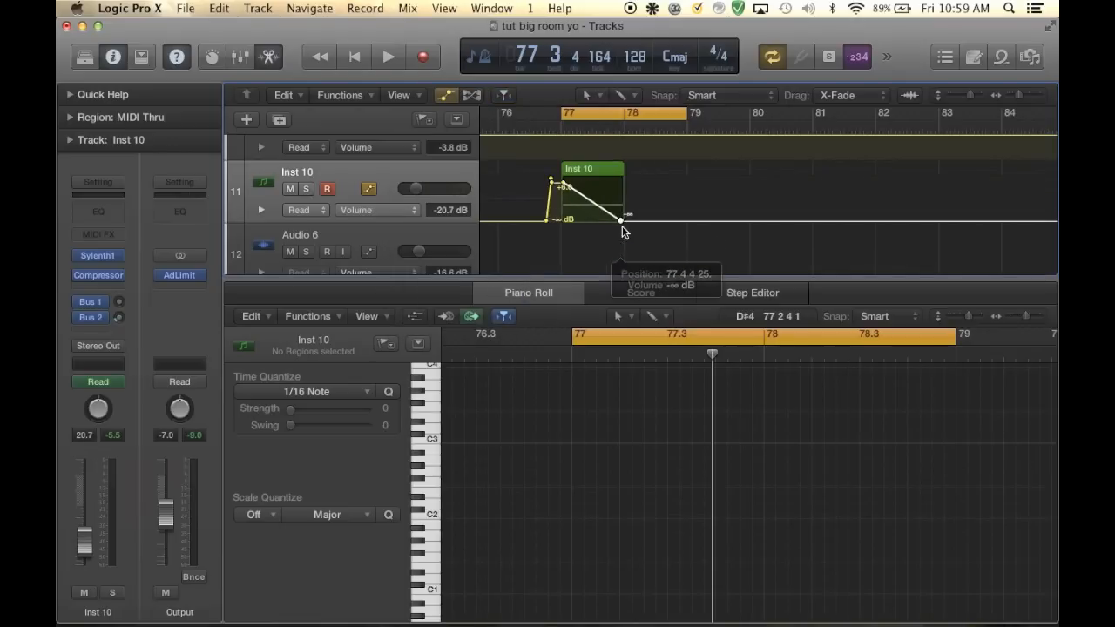
click(622, 97)
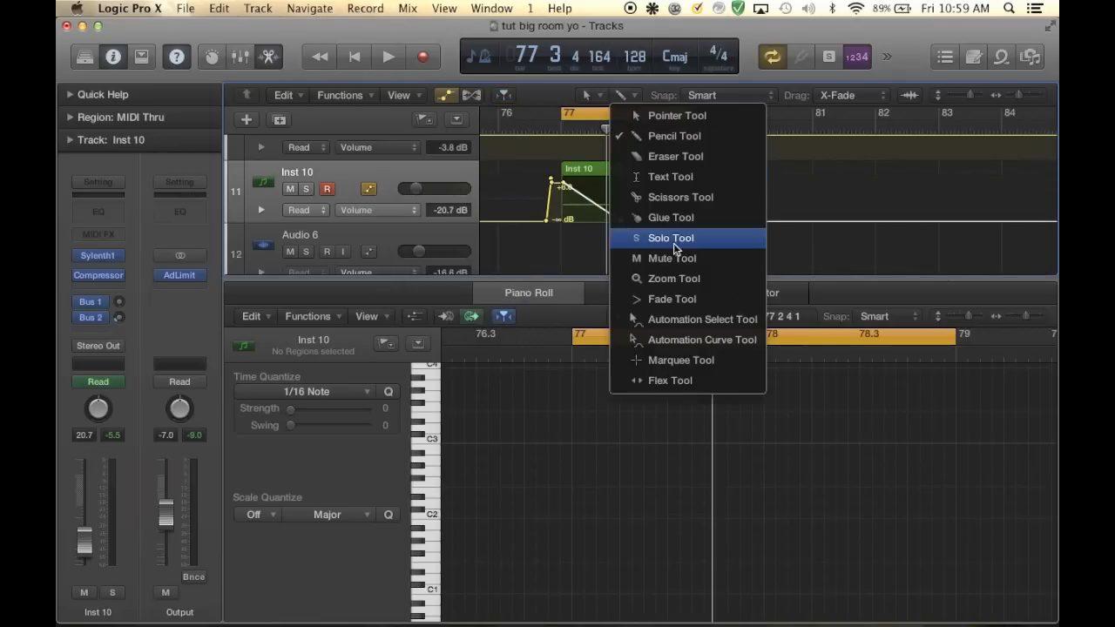
click(675, 321)
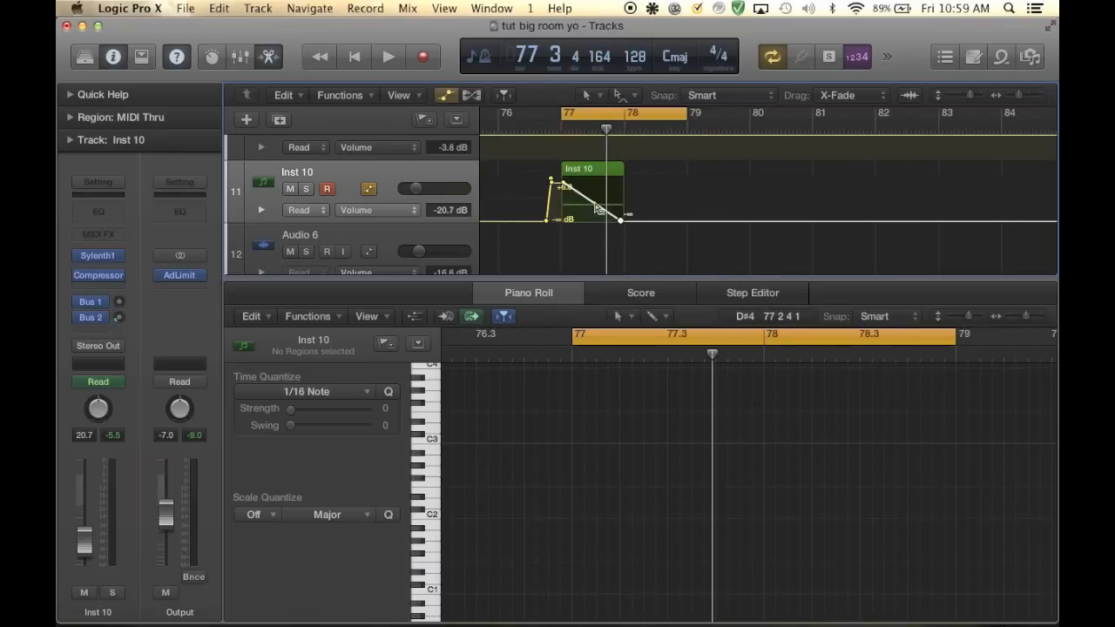
drag(597, 207, 609, 149)
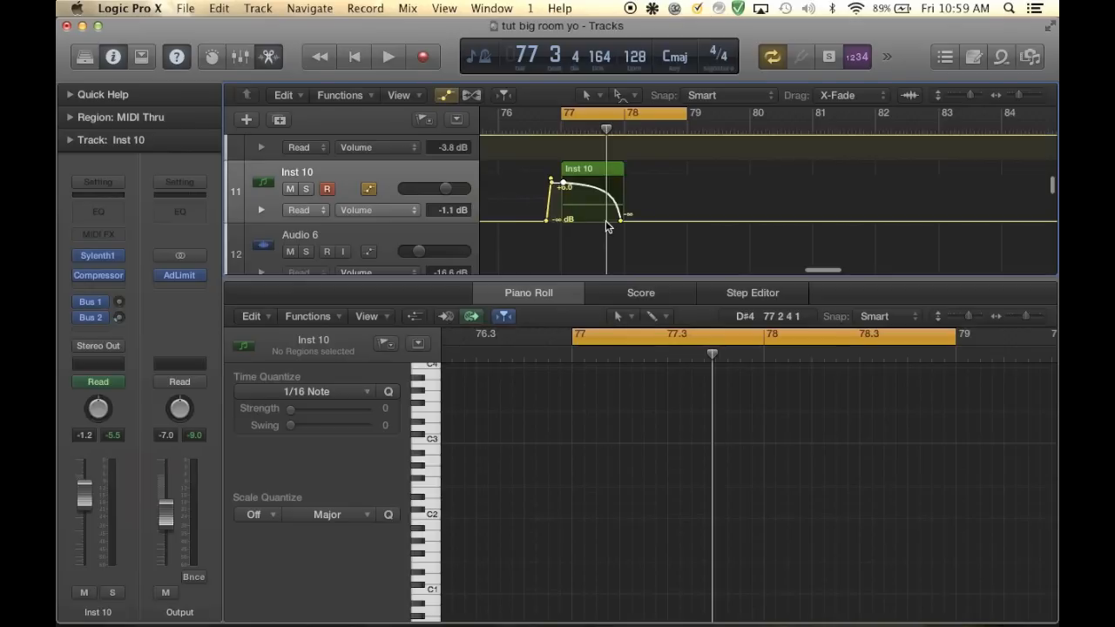
scroll(606, 219, up, 2)
key(space)
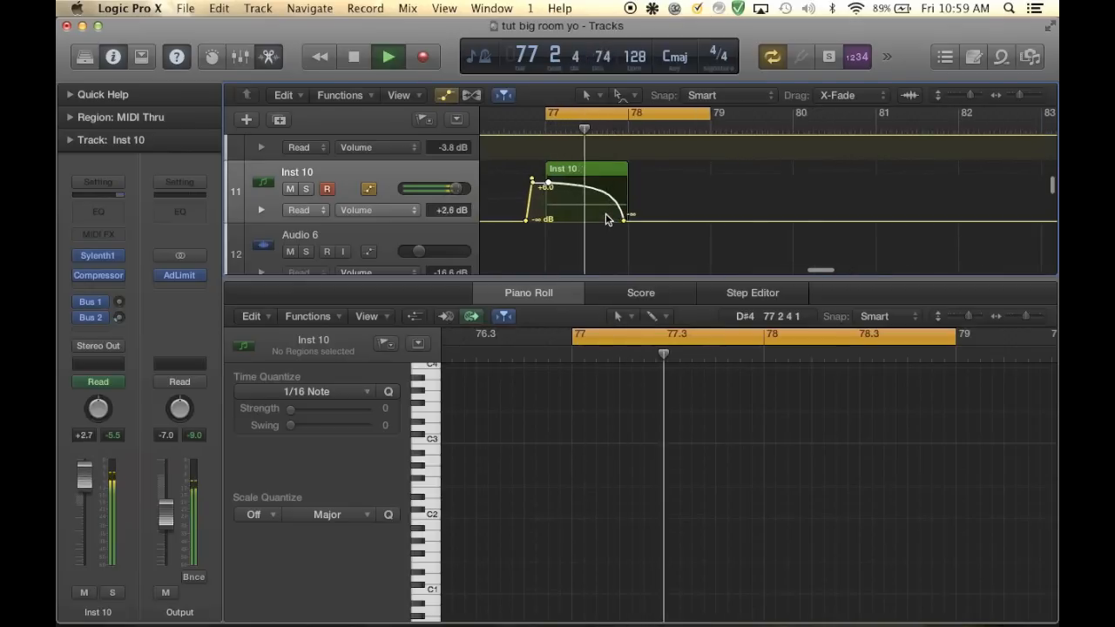
key(space)
Hide the automation, shrink the editor to show all tracks, and set the cycle range from bar 78 to bar 80
click(626, 108)
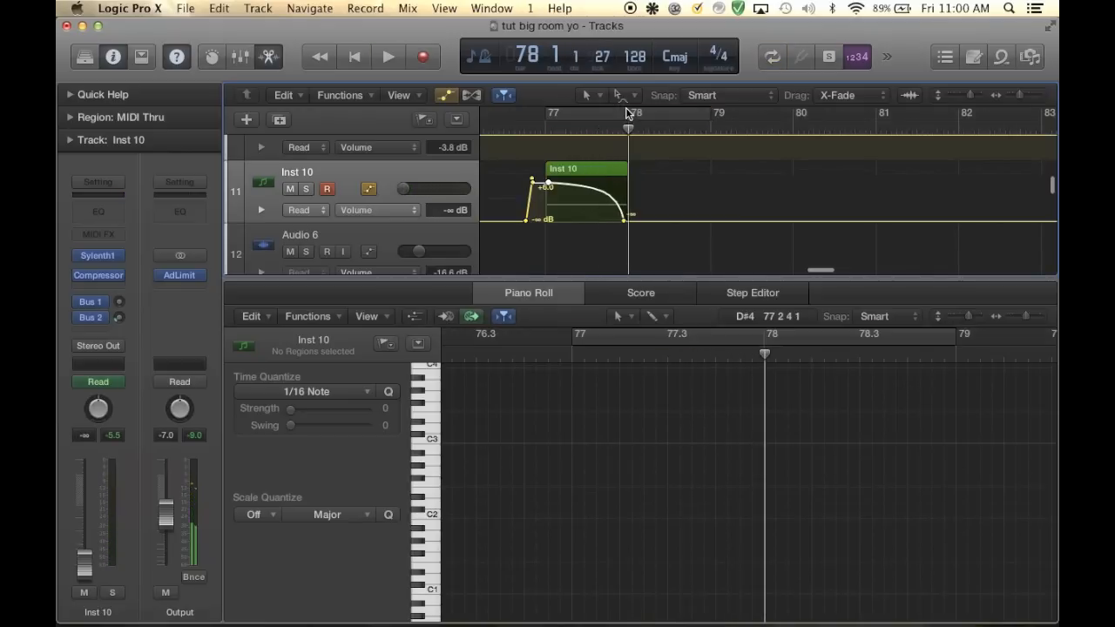
click(447, 97)
drag(577, 278, 587, 444)
drag(547, 109, 798, 112)
key(space)
click(745, 113)
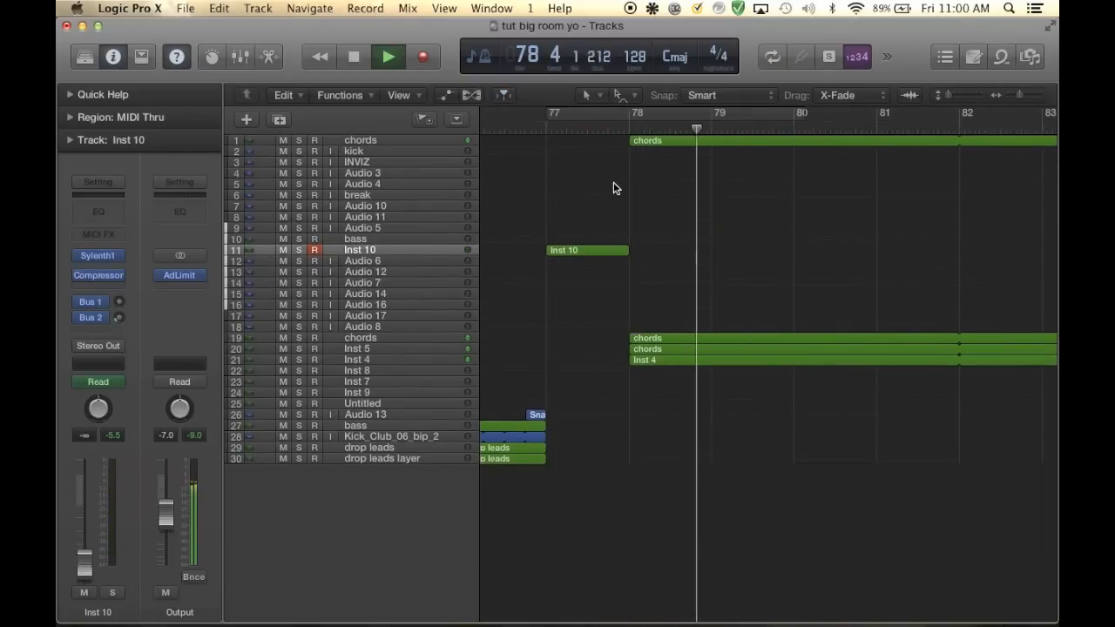
key(space)
drag(629, 110, 794, 110)
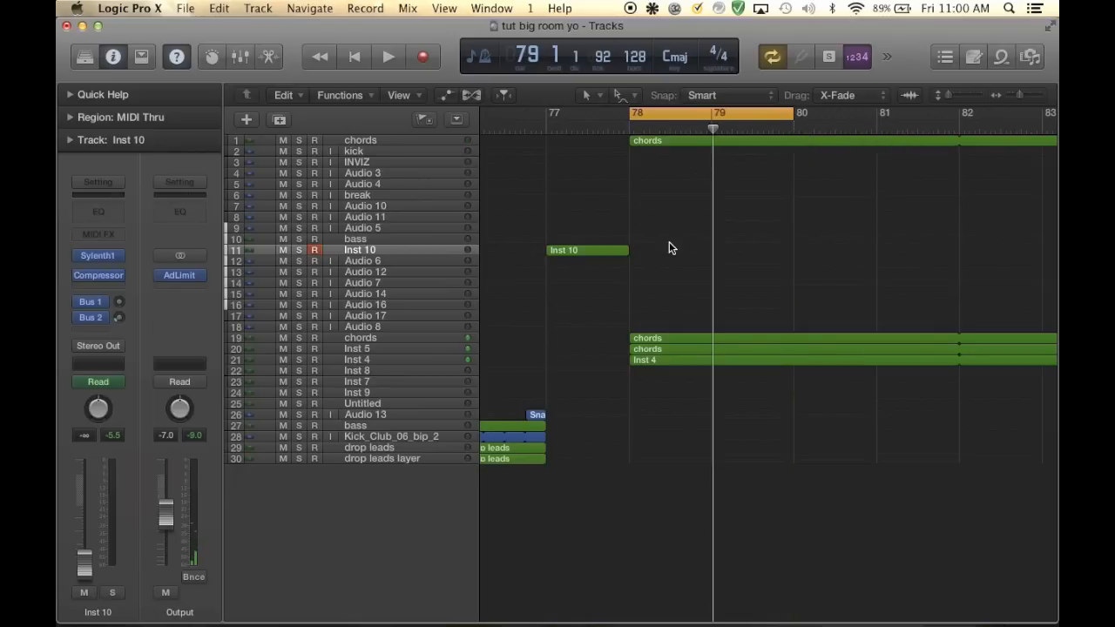
Enlarge the track rows, audition the Inst 5 track in solo, and clear its solo
click(662, 361)
click(956, 96)
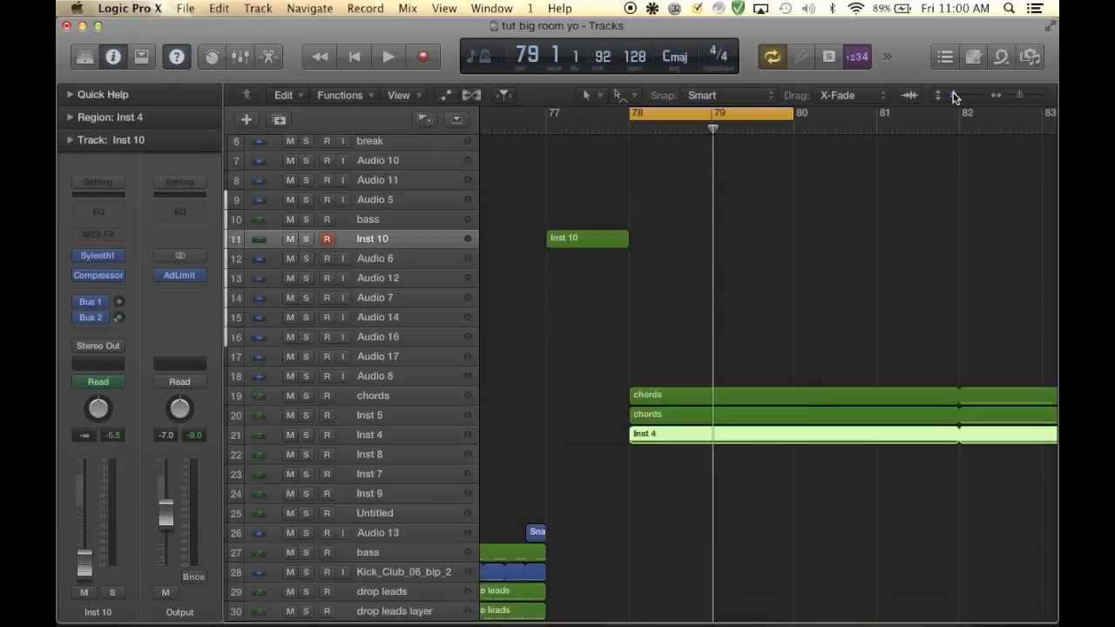
click(329, 405)
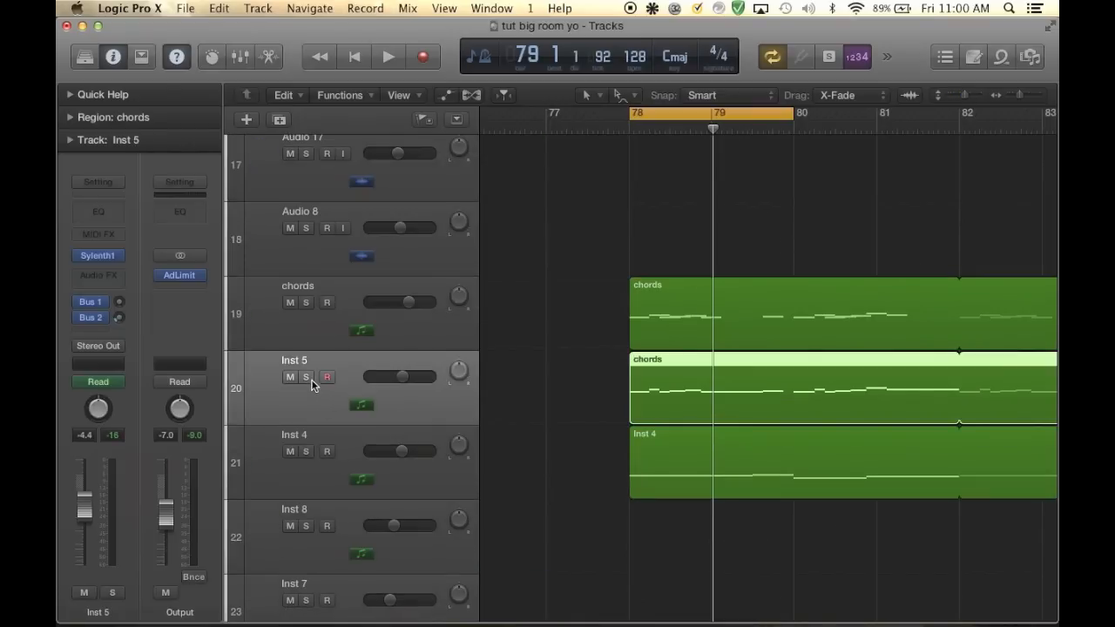
click(307, 377)
key(space)
key(space)
click(307, 377)
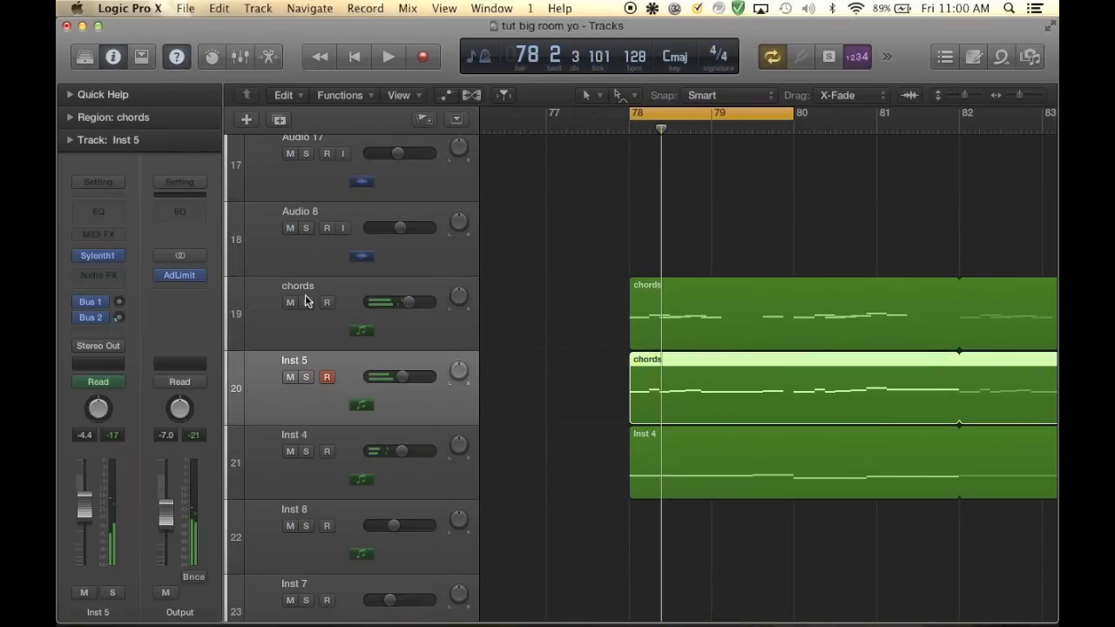
Solo the chords track above Inst 5, audition it, and select the track
click(306, 302)
key(space)
key(space)
click(415, 334)
Repeat the soloed chords region with one copy and place the copy at bar 94
scroll(667, 342, down, 5)
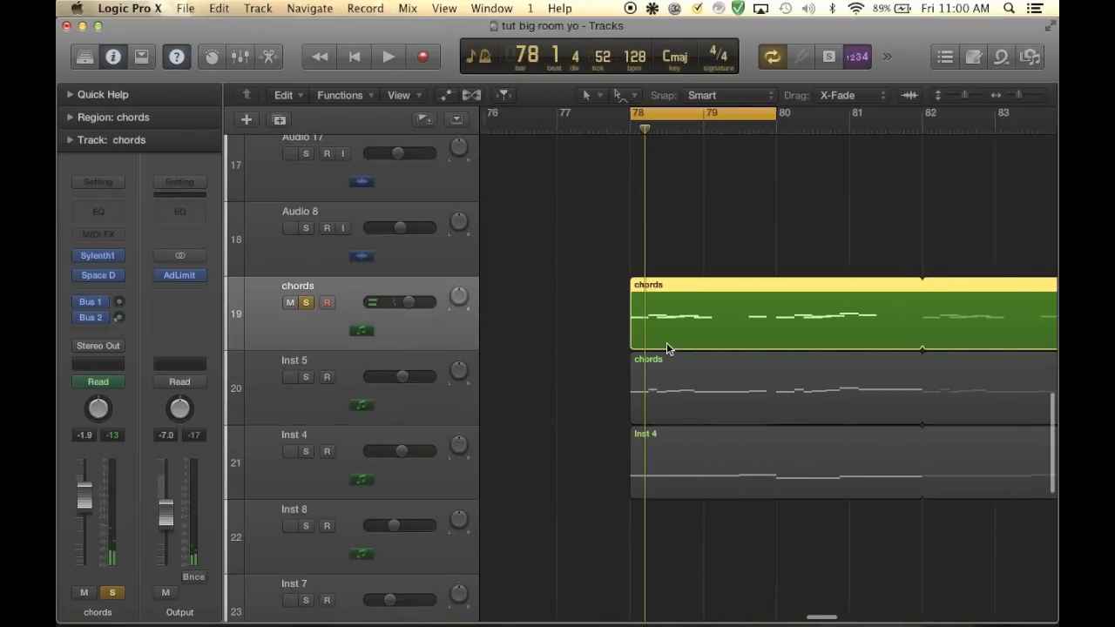
scroll(668, 342, right, 1)
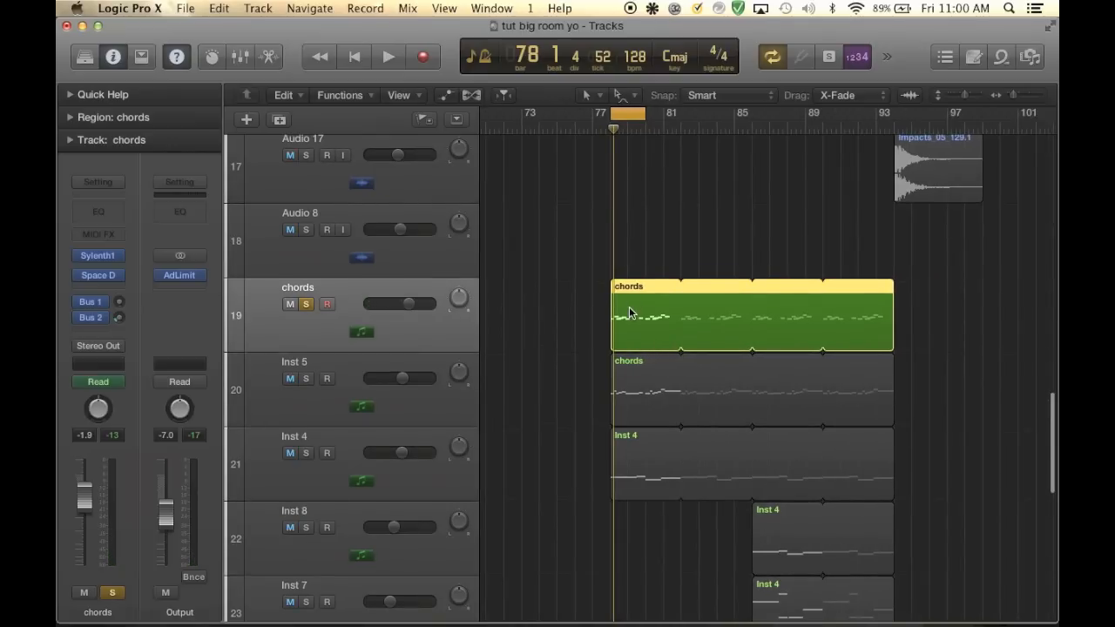
key(super+r)
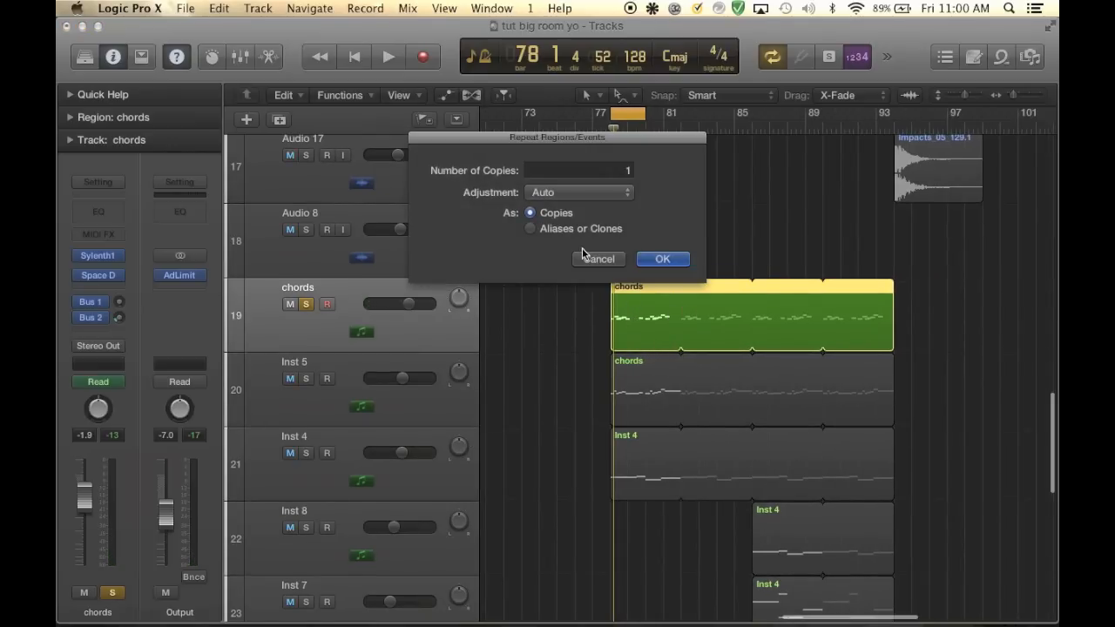
click(646, 260)
click(645, 291)
drag(703, 299, 912, 295)
click(604, 254)
Set the cycle range from bar 94 to bar 101 and trim the chords copy's looping to a single four-bar region
scroll(814, 327, right, 5)
scroll(814, 328, right, 2)
drag(615, 114, 739, 117)
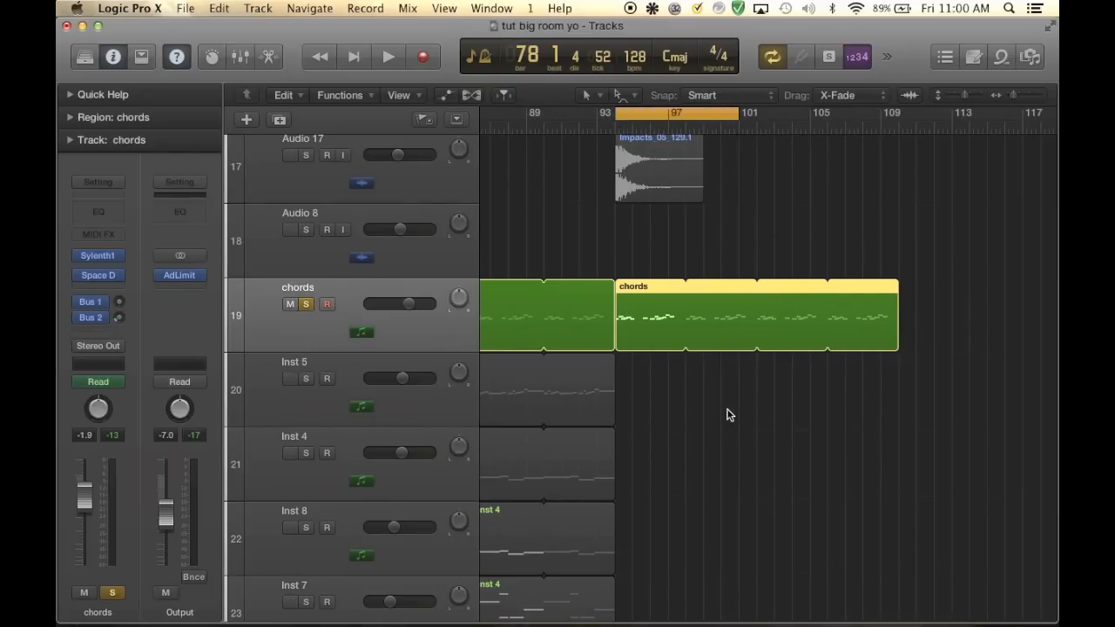
drag(686, 286, 683, 286)
click(688, 287)
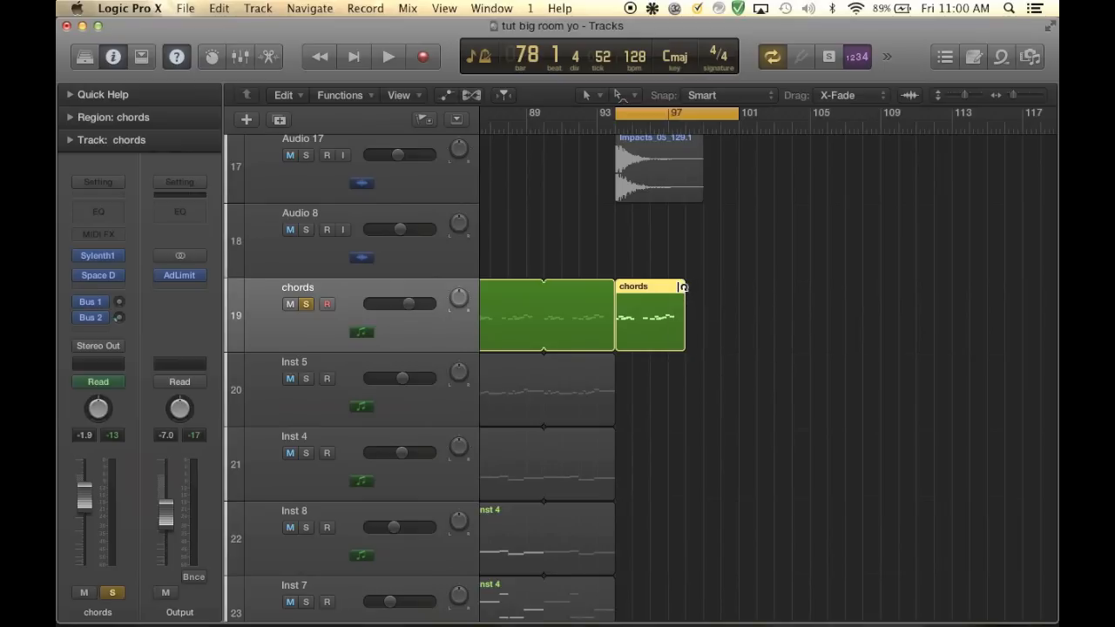
Delete every note except the first in the chords region at bar 94, and play it back
double_click(657, 340)
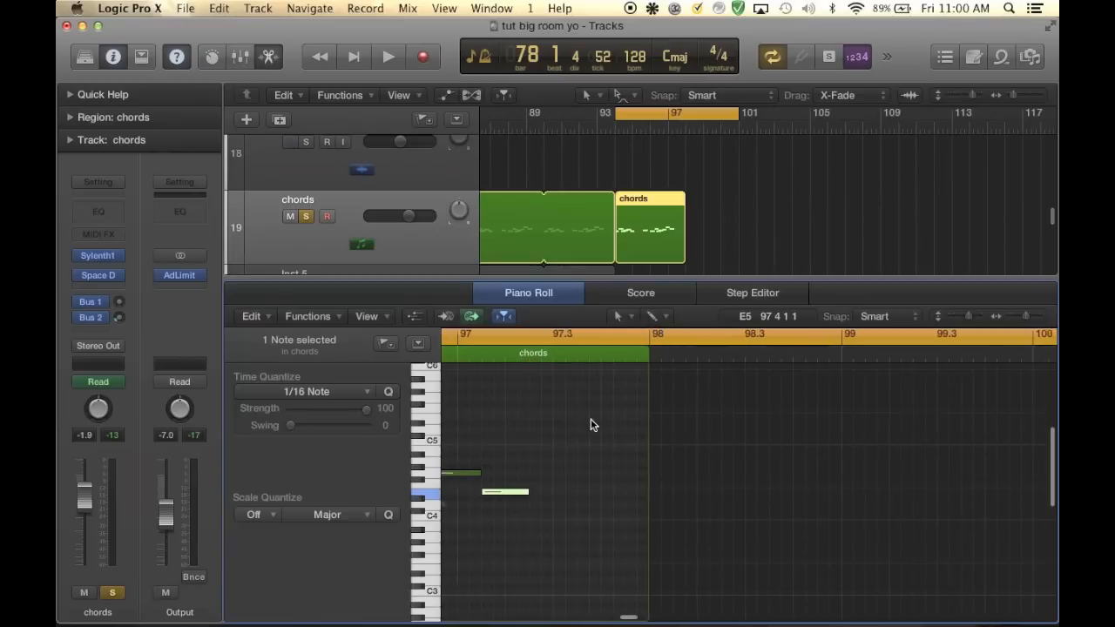
drag(532, 454, 1030, 558)
key(Delete)
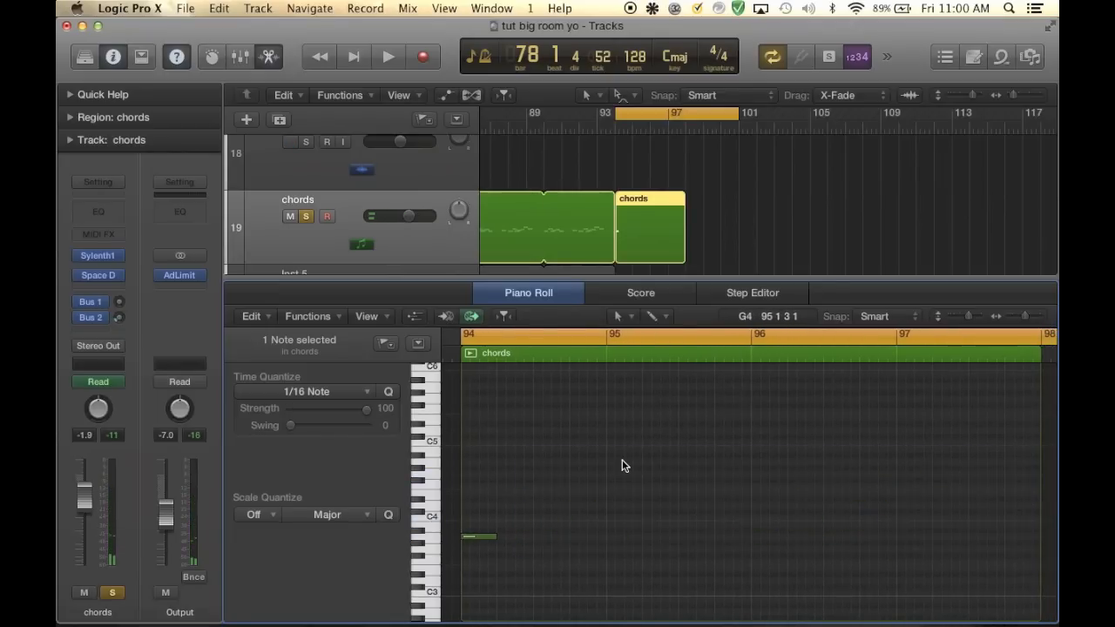
key(space)
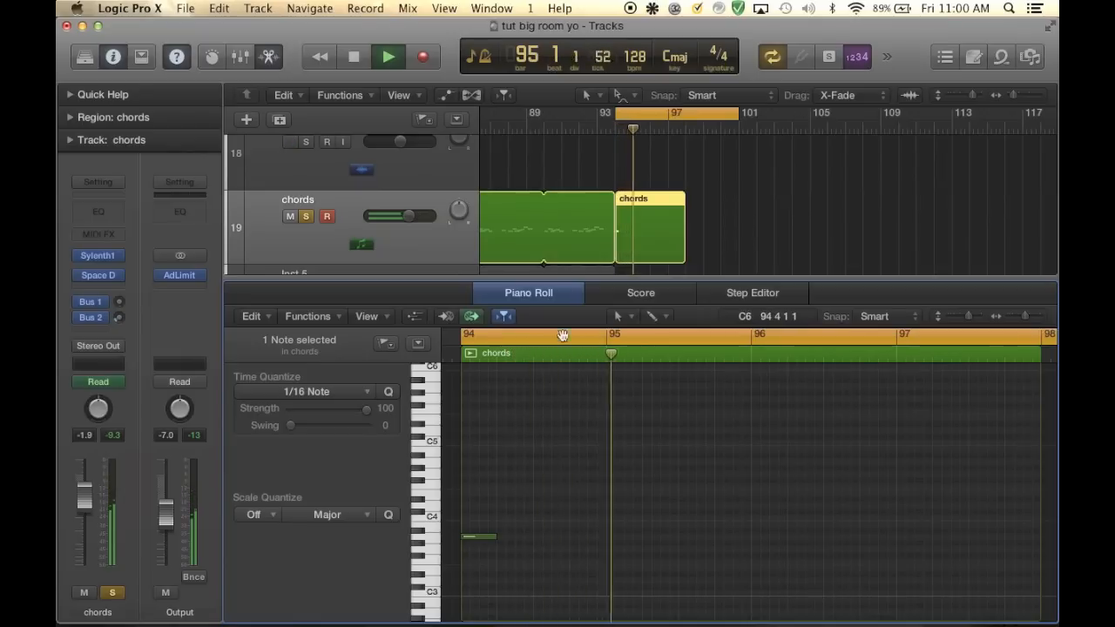
Bounce the chords region at bar 94 in place as chords_bip on a new track, with the source muted
drag(578, 350, 578, 455)
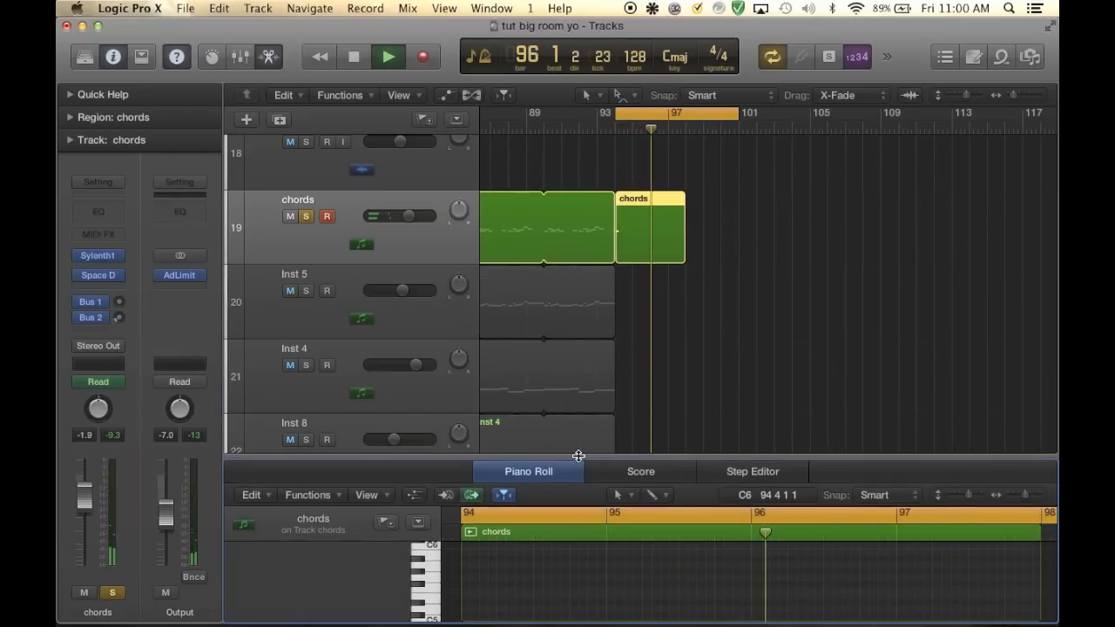
click(739, 189)
click(667, 205)
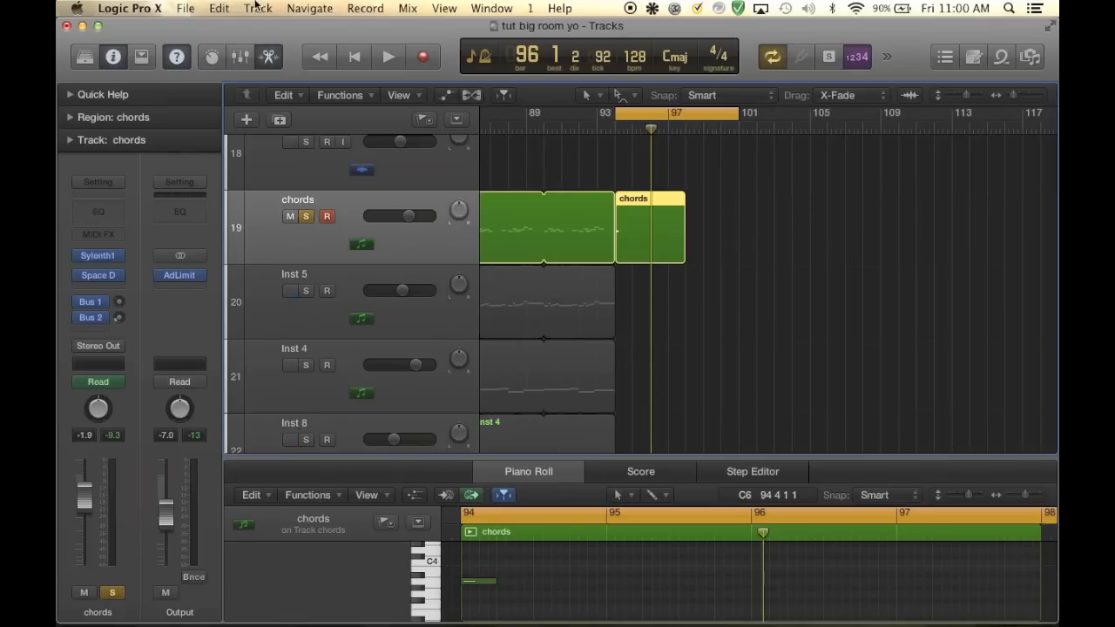
click(183, 8)
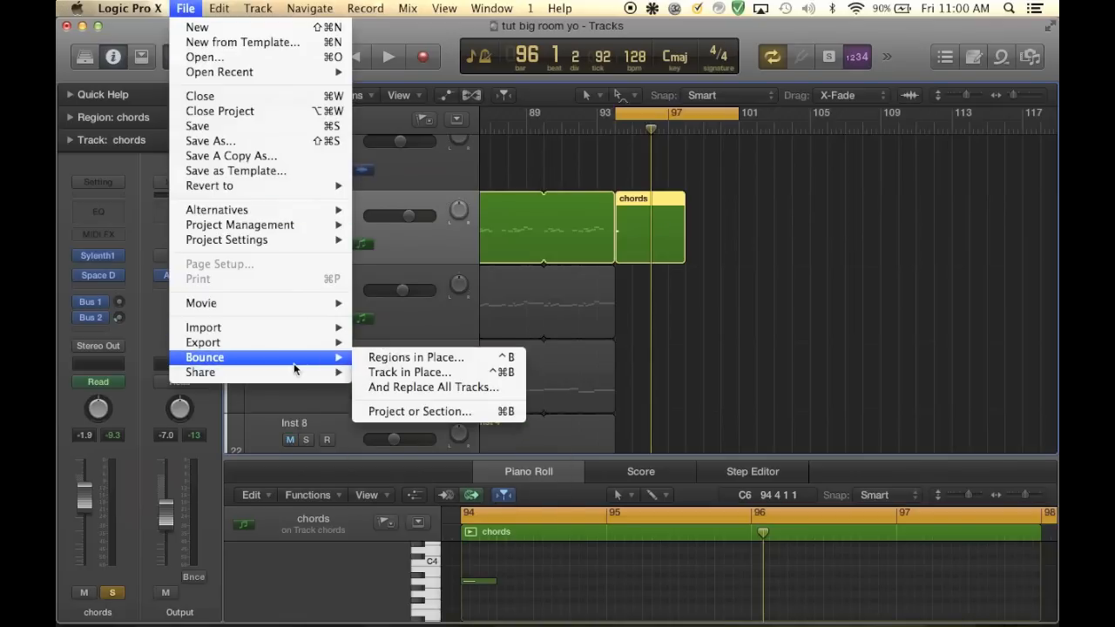
click(479, 357)
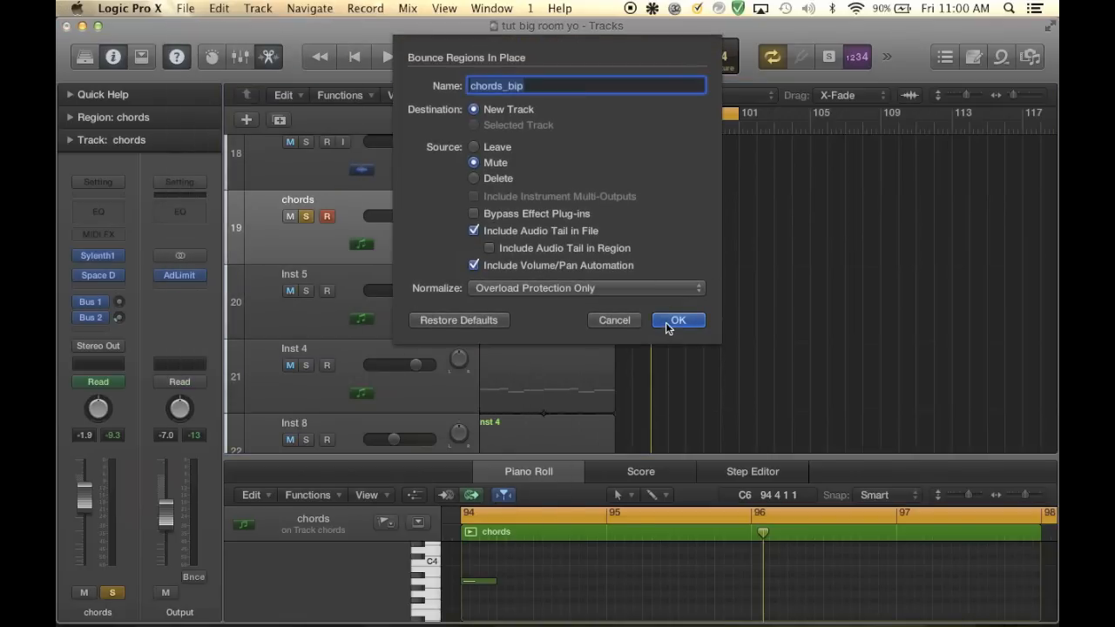
click(667, 321)
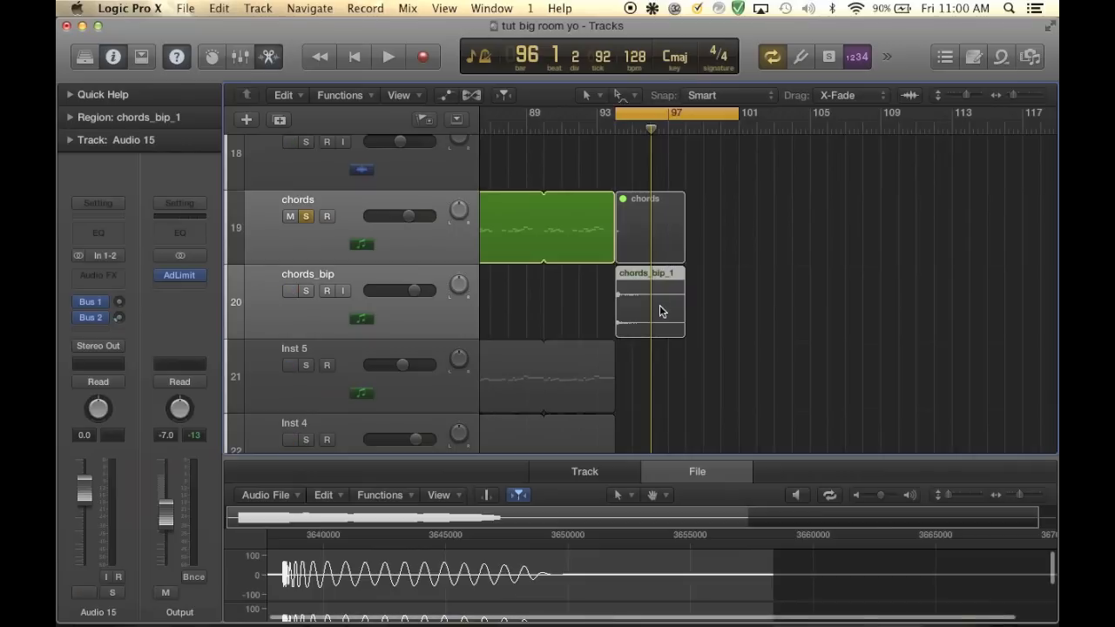
Delete the muted source chords region at bar 94 without erasing its automation data
click(657, 223)
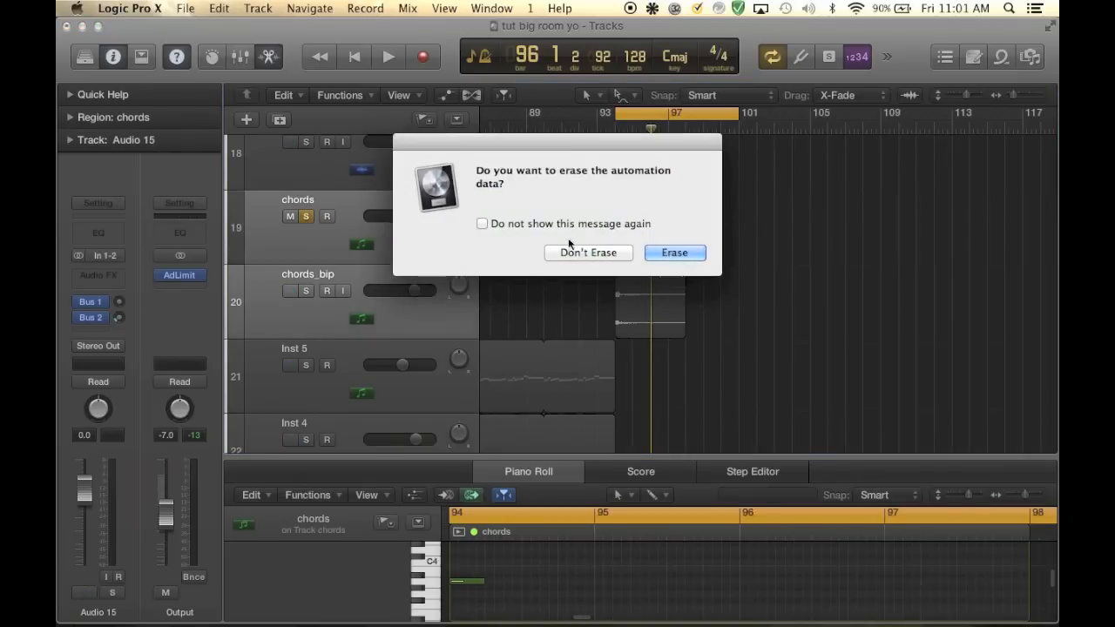
click(571, 254)
scroll(675, 306, left, 4)
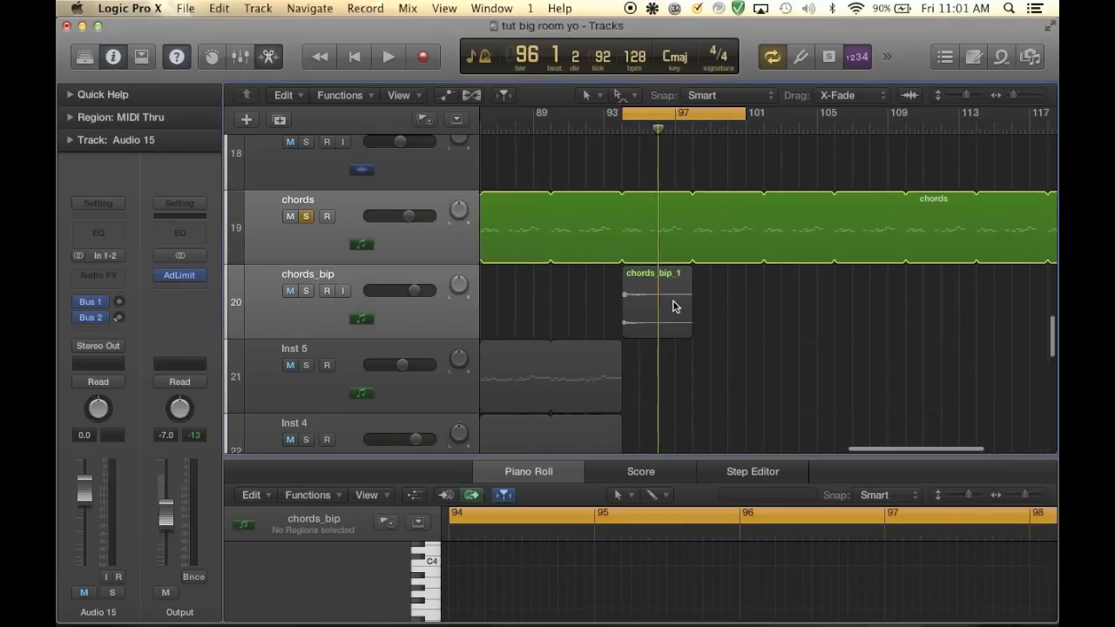
Move the bounced chords_bip region from bar 94 to about bar 76.5 and take the chords track out of solo
click(716, 195)
scroll(722, 354, left, 3)
click(752, 301)
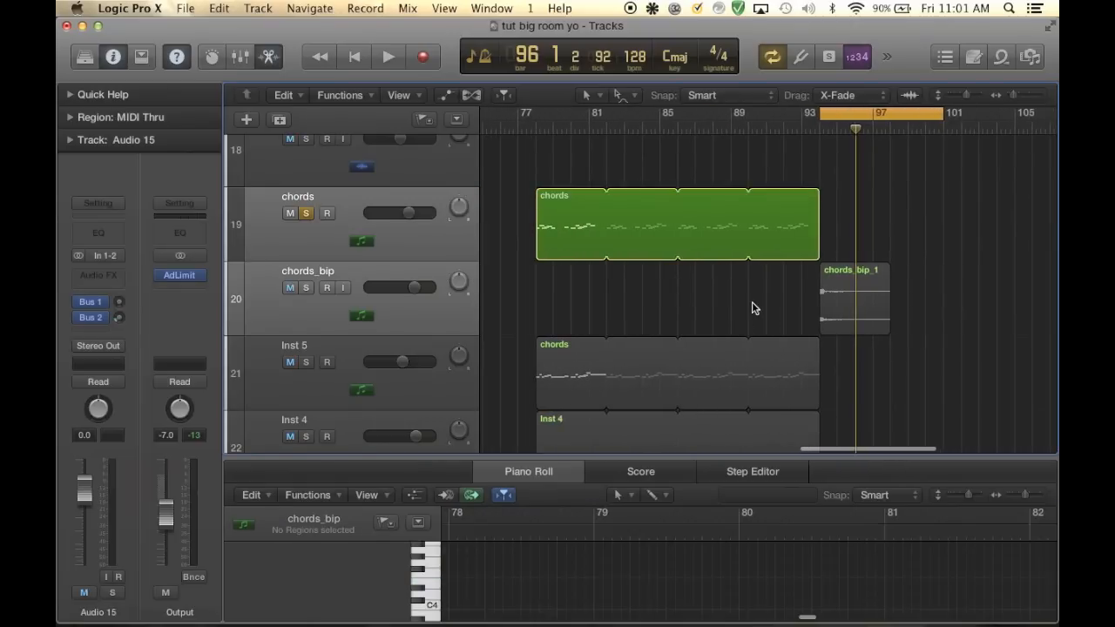
drag(850, 292, 540, 302)
scroll(541, 303, left, 3)
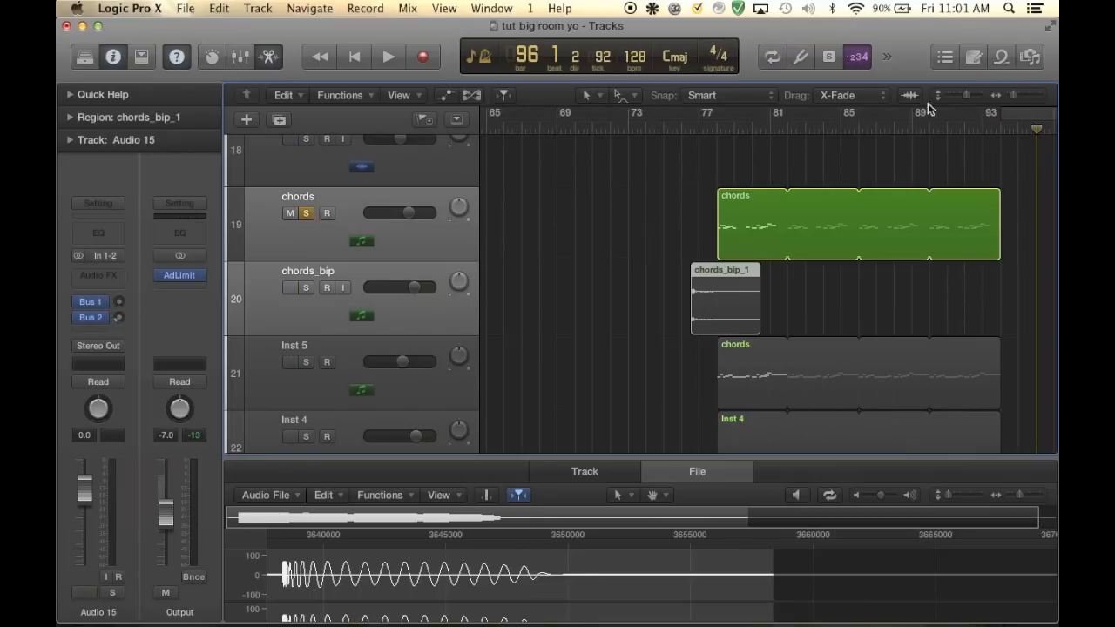
click(304, 210)
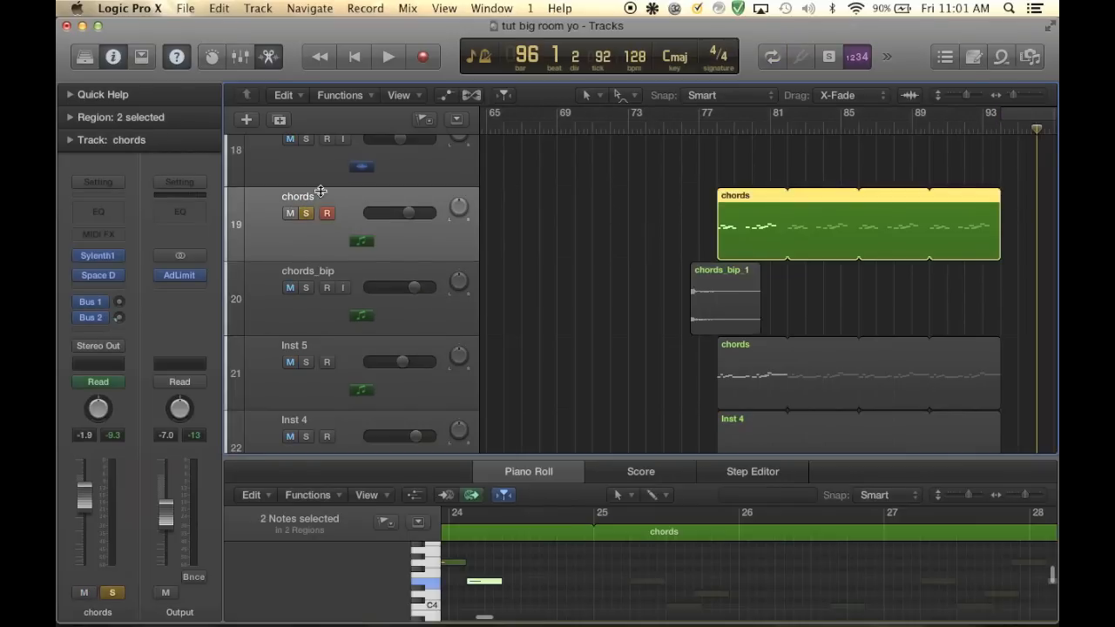
click(305, 213)
Reverse the audio of the bounced chords_bip region ahead of the chords
click(730, 301)
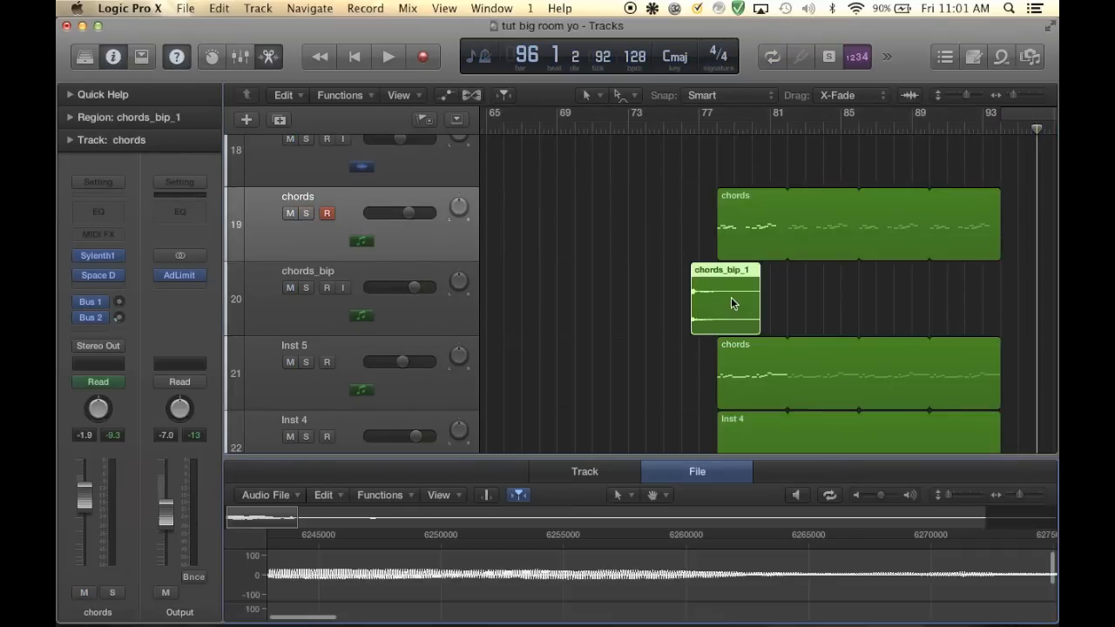
click(376, 495)
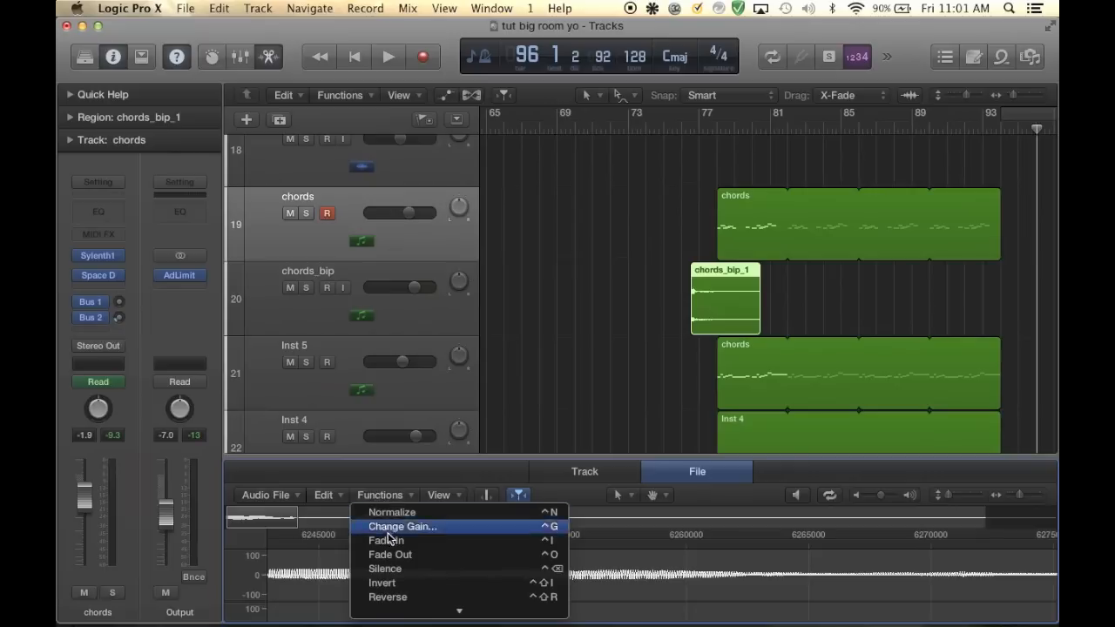
click(391, 597)
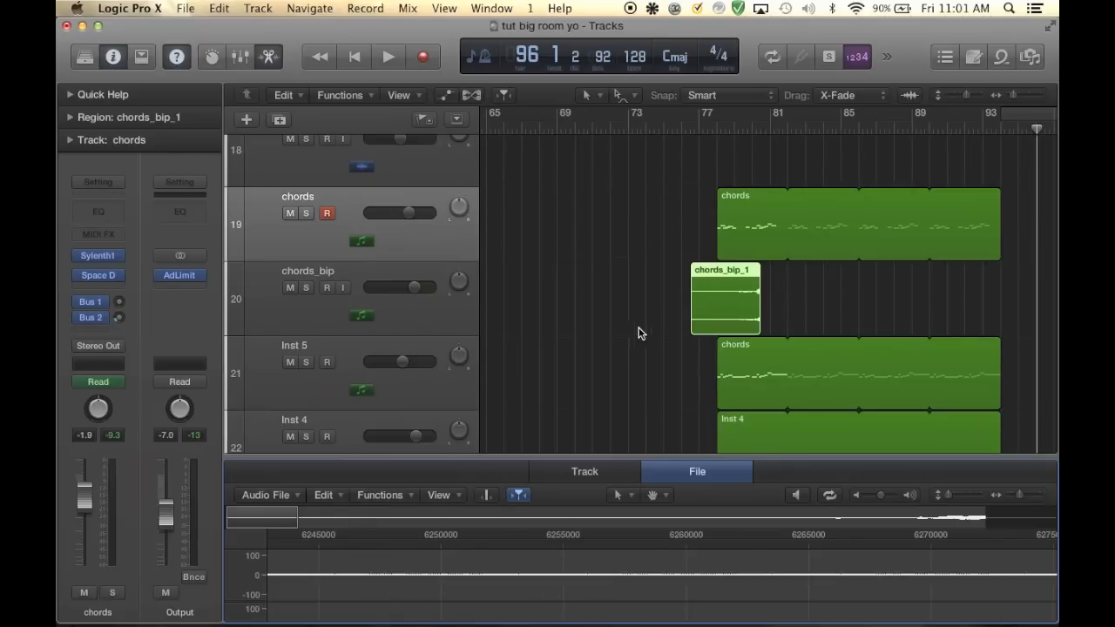
Move the reversed chords_bip region earlier and trim its end to meet the start of the chords at bar 78
key(super+Right)
key(super+Right)
scroll(770, 353, right, 4)
click(885, 300)
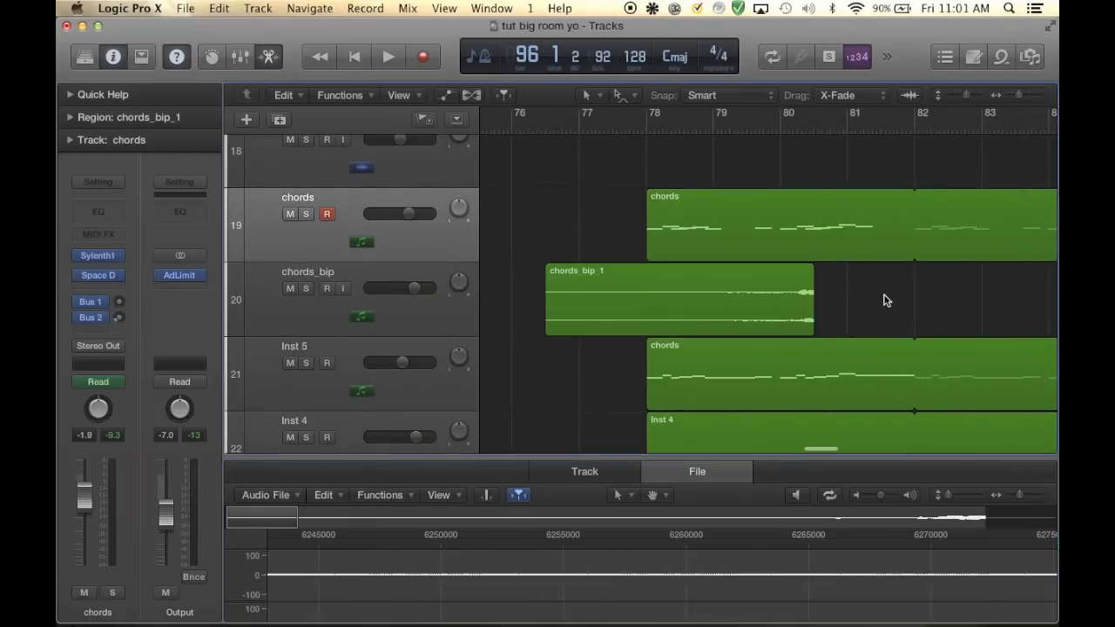
drag(781, 315, 629, 321)
key(super+Right)
drag(767, 309, 737, 307)
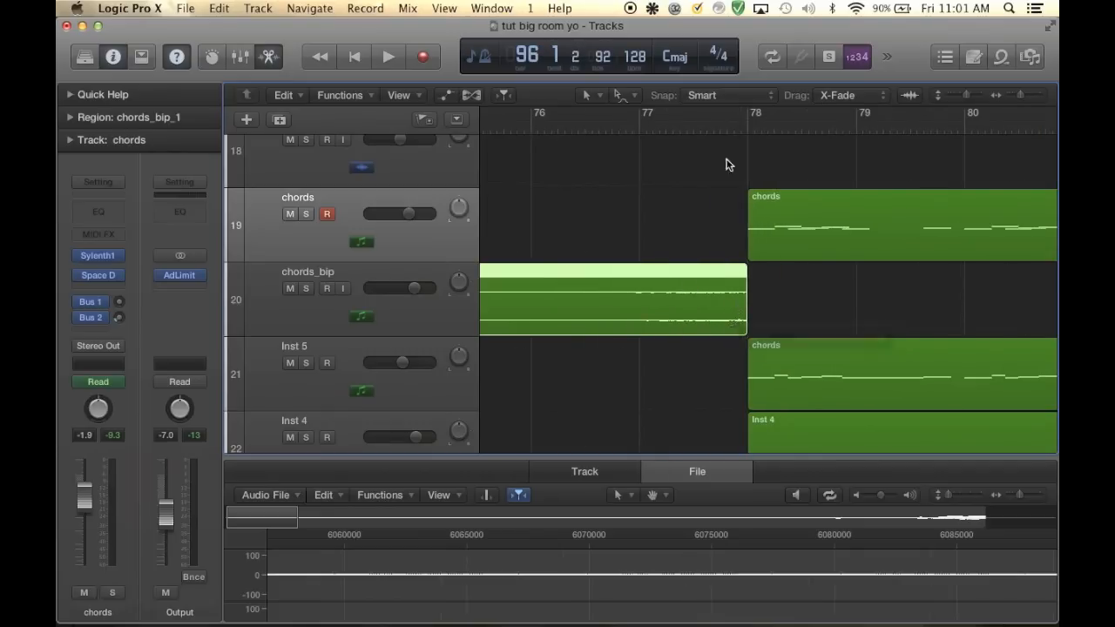
Play back the reversed chord transition leading into the chords at bar 78
key(space)
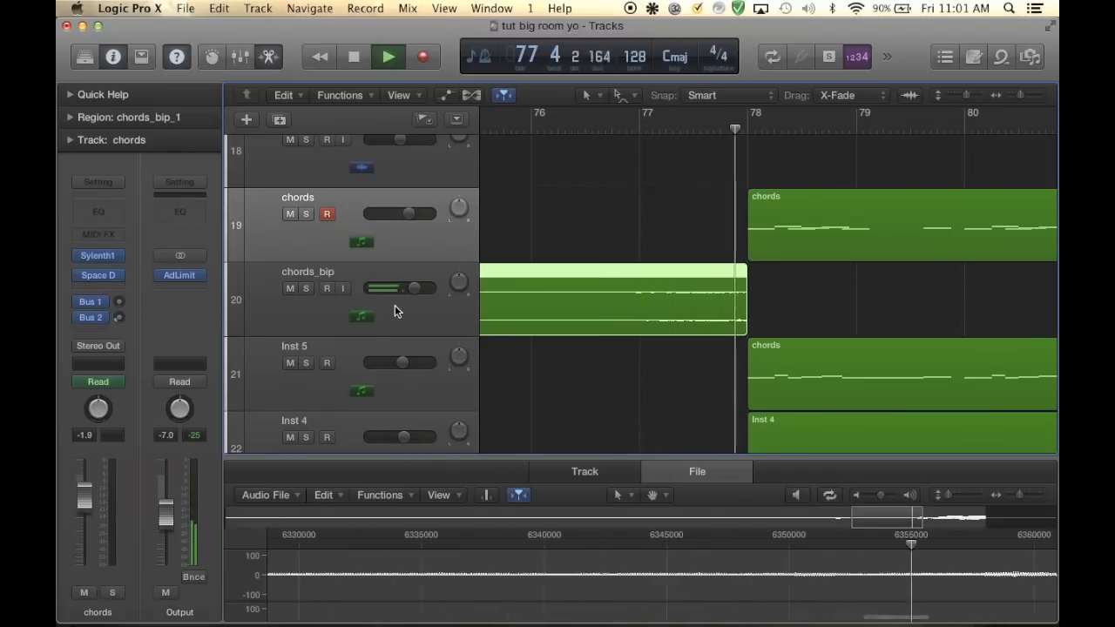
key(space)
scroll(578, 318, down, 3)
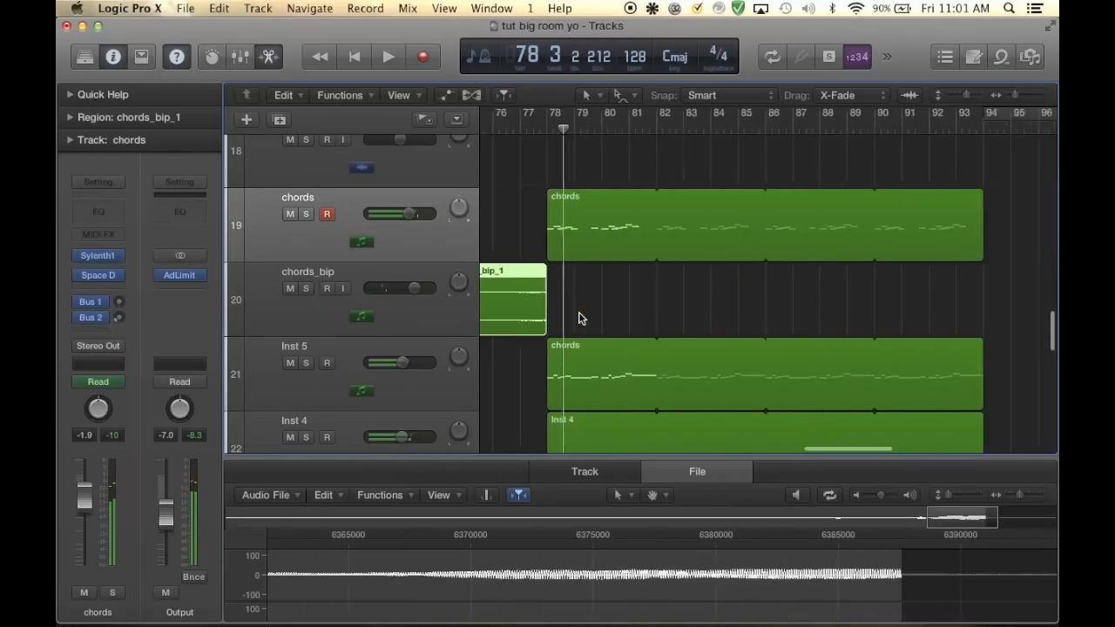
scroll(580, 314, down, 2)
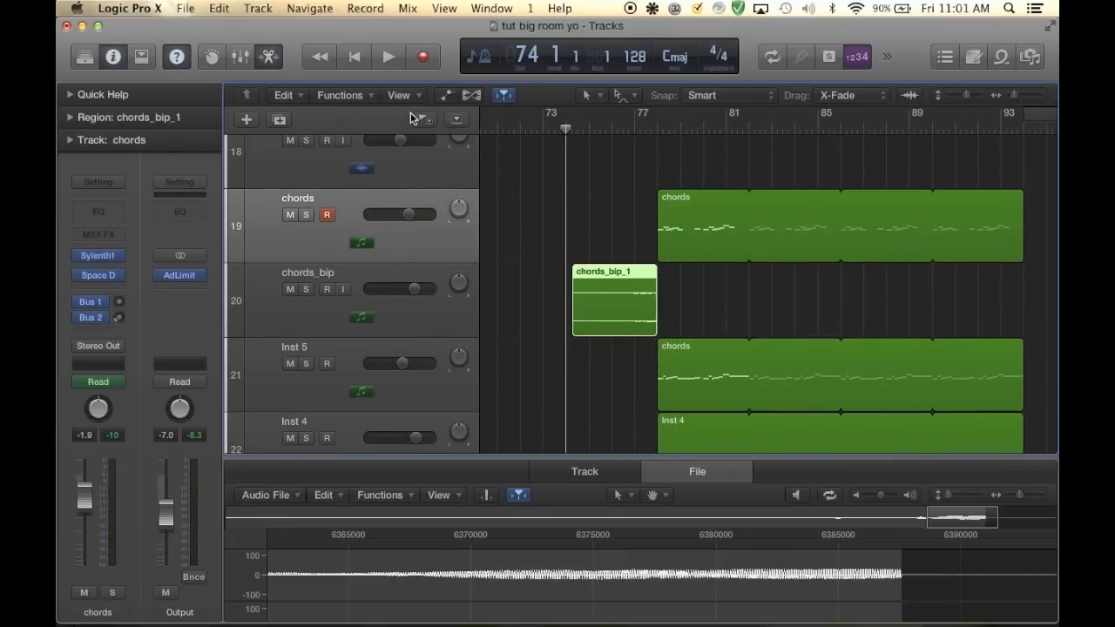
scroll(587, 265, down, 5)
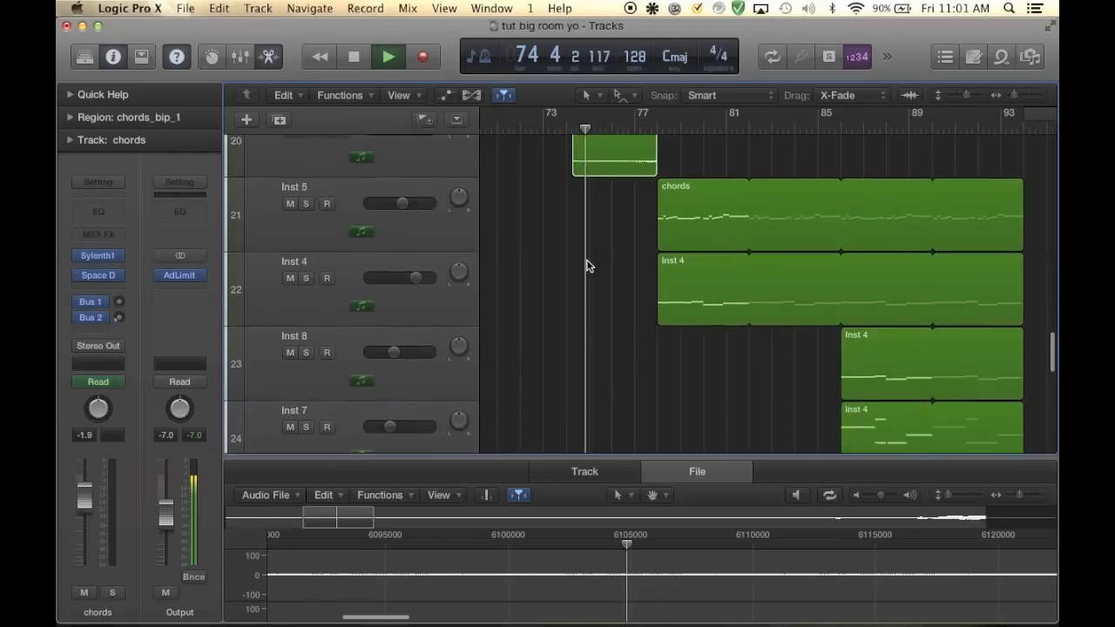
scroll(589, 265, up, 3)
scroll(522, 242, up, 2)
key(super+Right)
scroll(521, 242, up, 2)
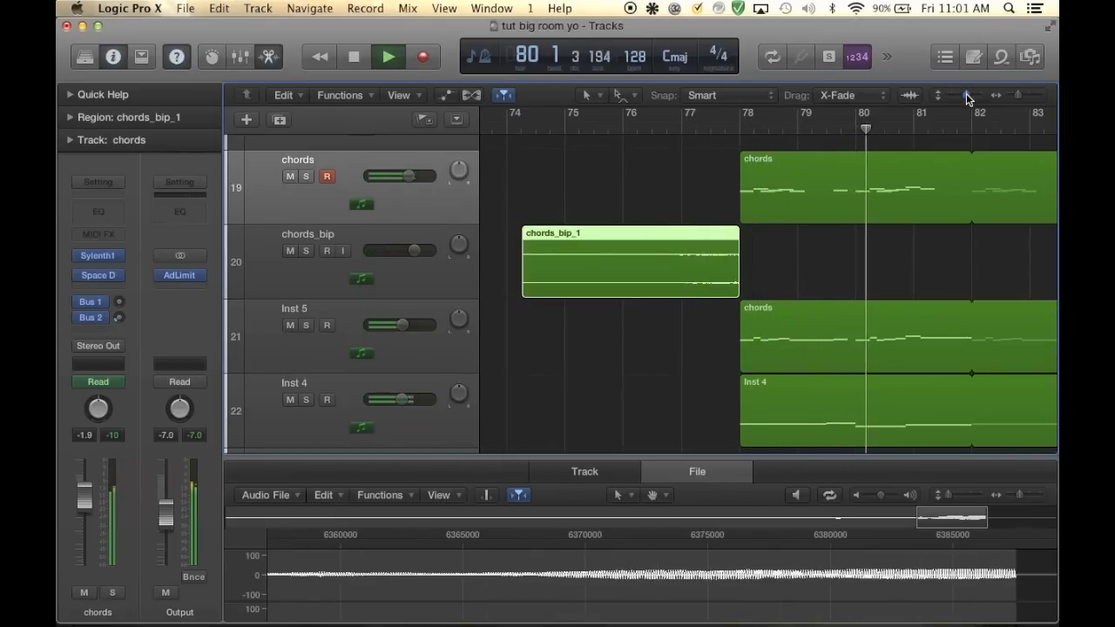
Shrink the track heights to show the whole arrangement and extend the project's end past bar 161
drag(969, 99, 924, 97)
key(super+Left)
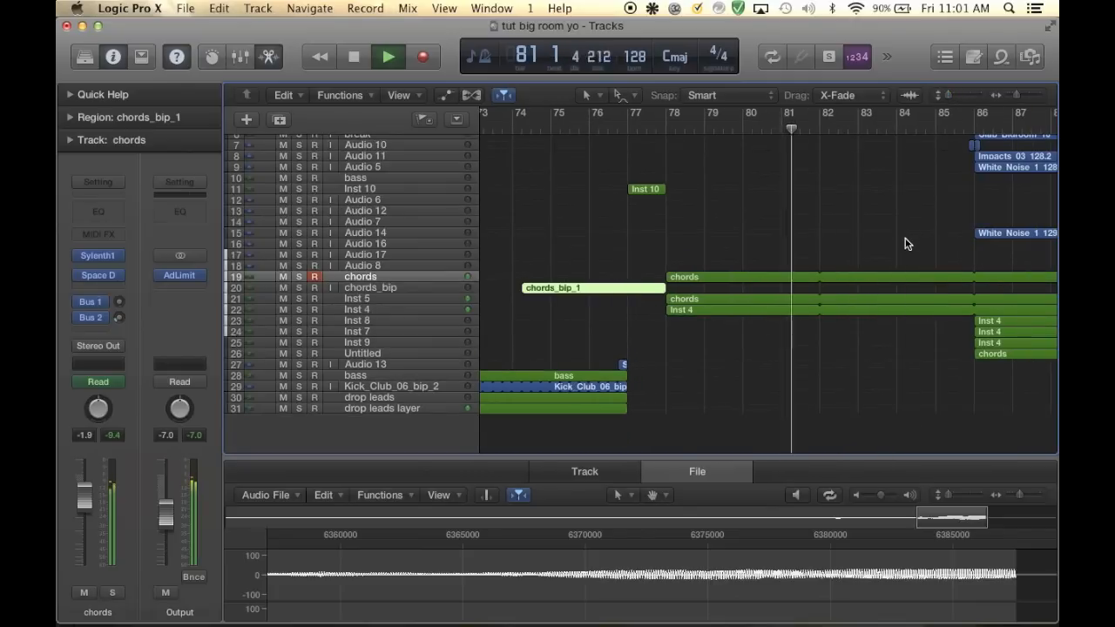
key(super+Left)
key(super+Left)
key(super+Right)
key(super+Right)
key(super+Right)
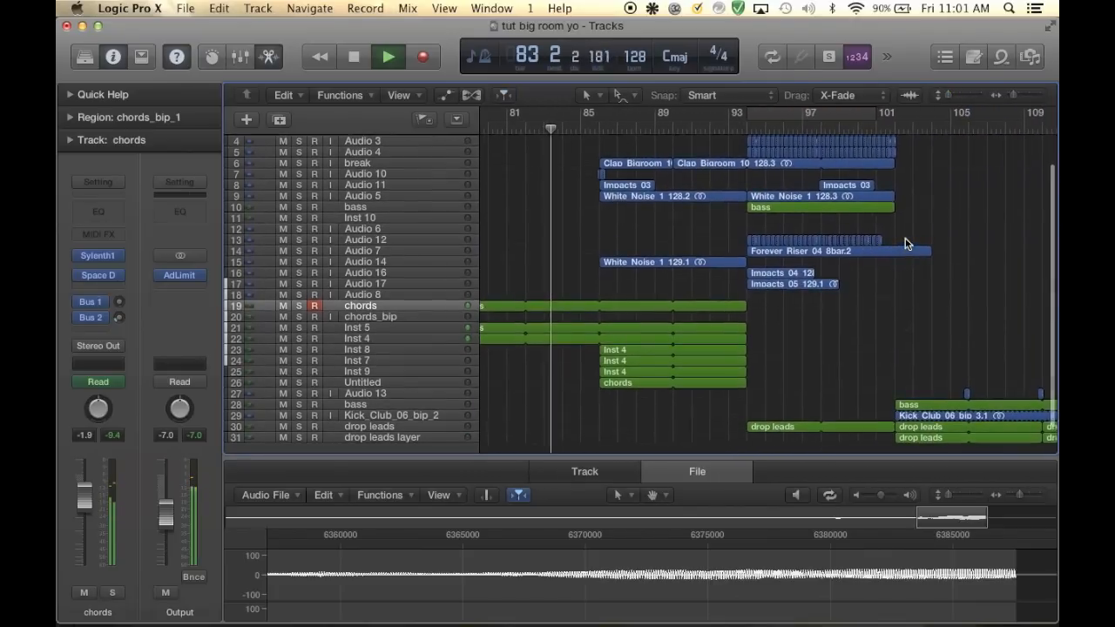
scroll(906, 238, right, 1)
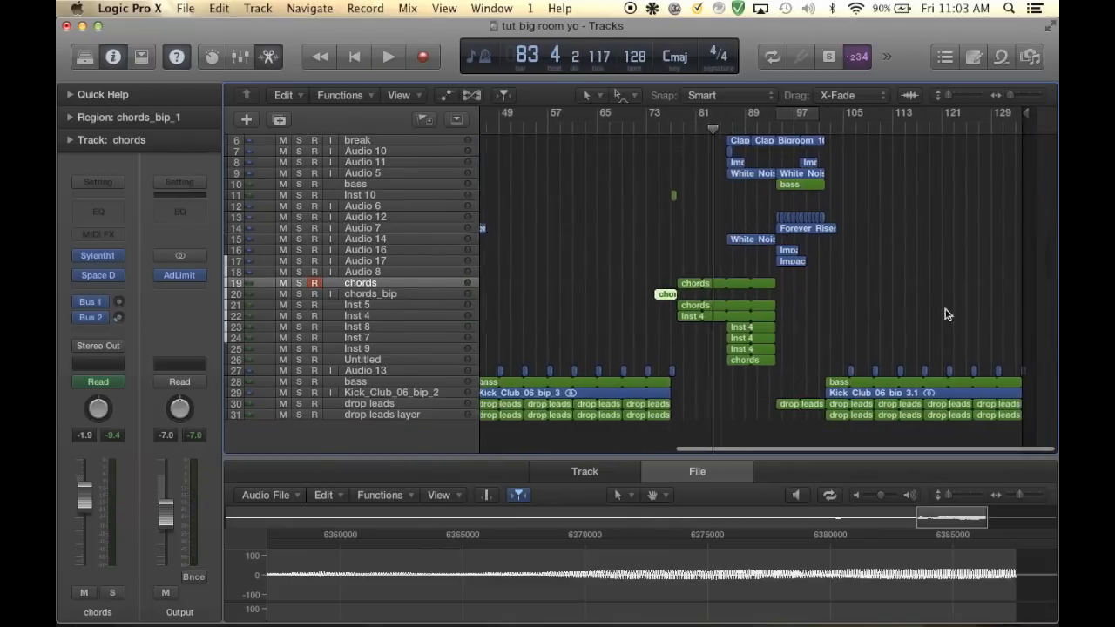
drag(1042, 108, 1057, 109)
Move all regions from bar 94 onward eight bars later to bar 102, together with their automation data
drag(889, 422, 614, 128)
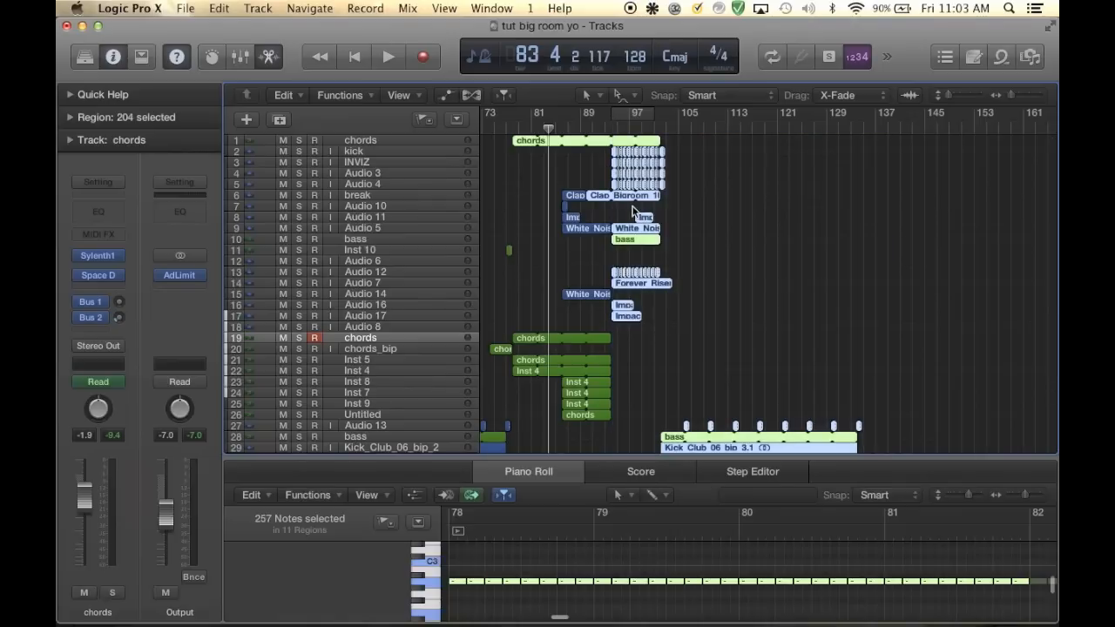
key(super+Right)
key(super+Right)
key(super+Right)
scroll(633, 212, right, 10)
scroll(633, 212, left, 5)
scroll(632, 209, down, 5)
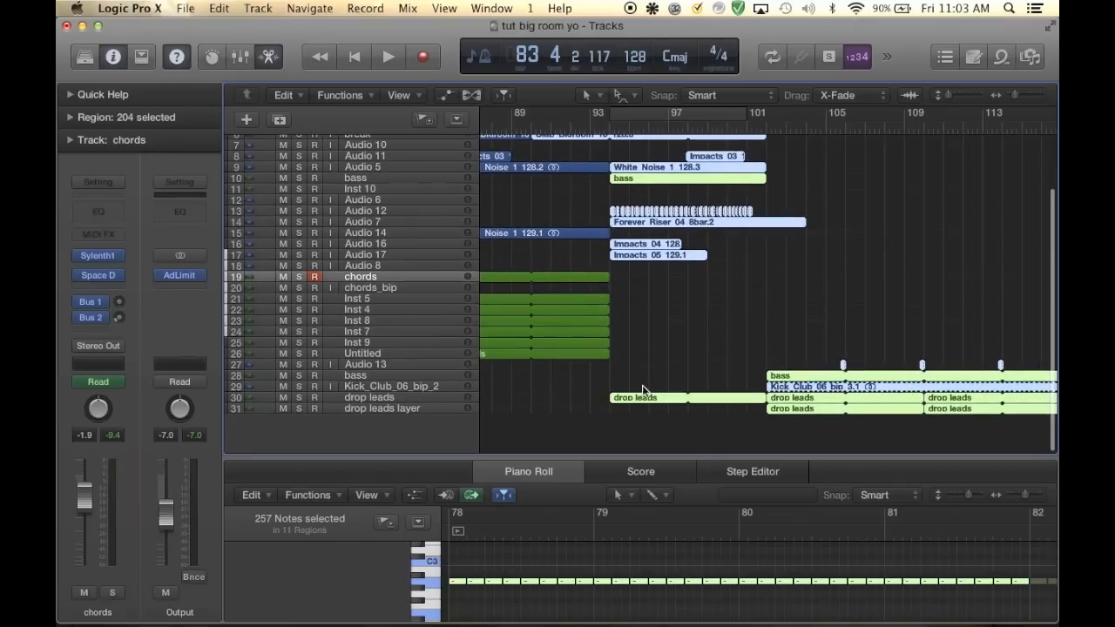
drag(641, 396, 799, 383)
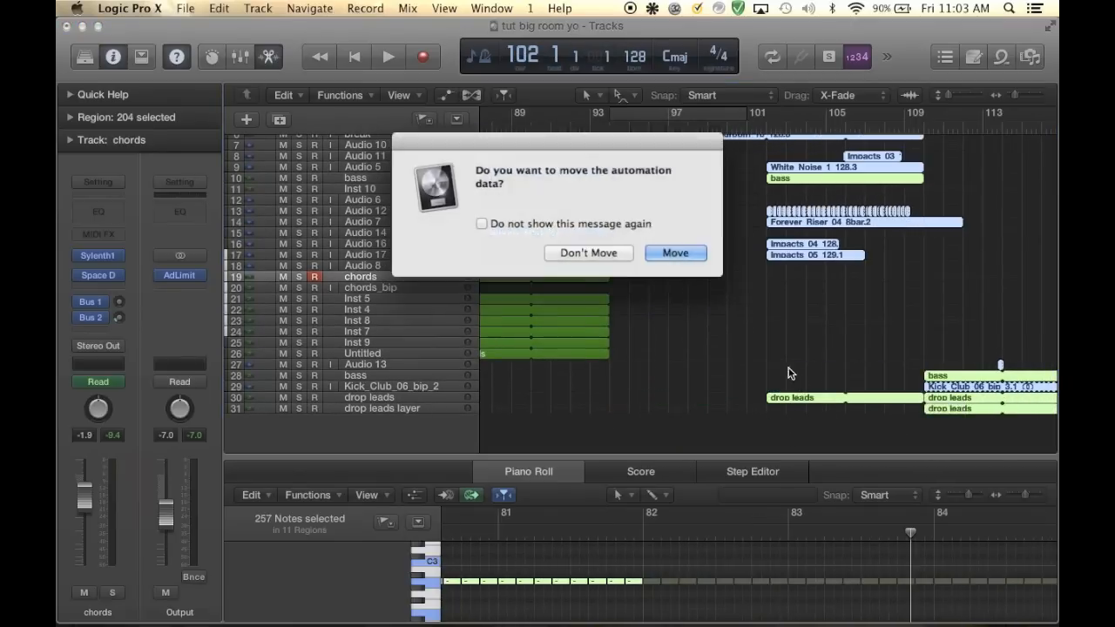
click(667, 254)
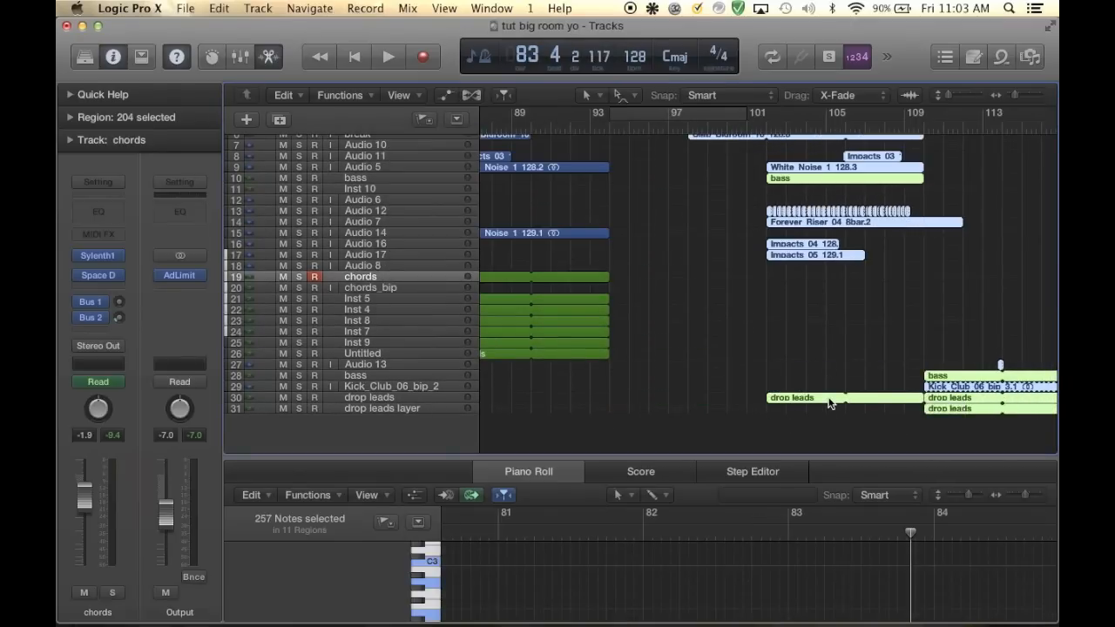
Place the playhead at bar 102, at the start of the moved section
scroll(830, 404, up, 5)
scroll(828, 406, right, 10)
scroll(828, 409, down, 3)
scroll(829, 423, right, 7)
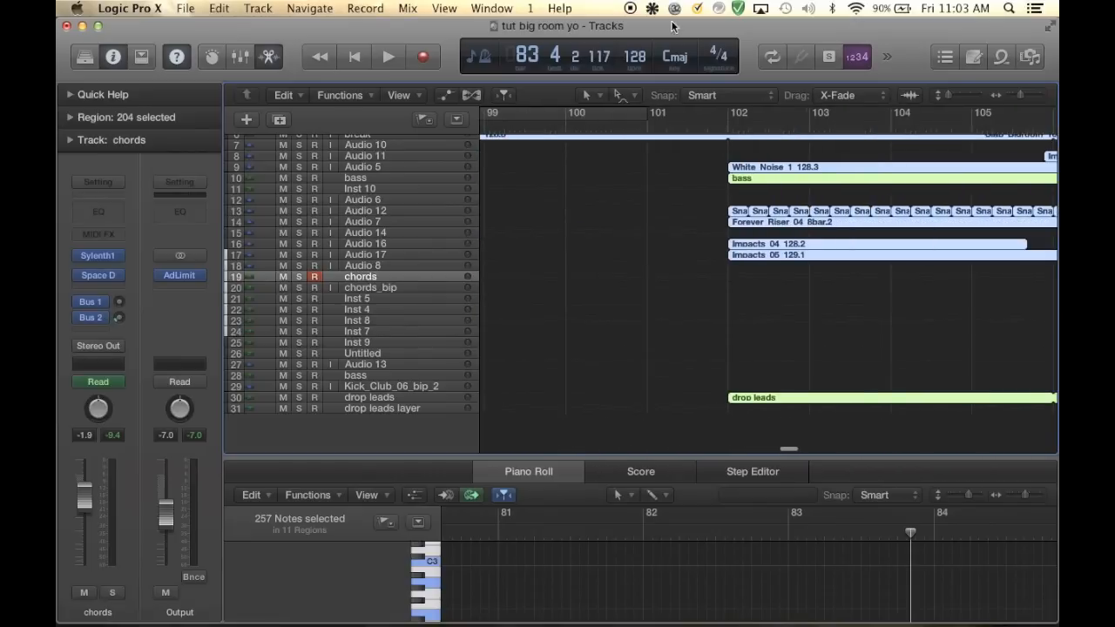
click(727, 128)
scroll(753, 310, up, 3)
scroll(752, 310, down, 10)
scroll(752, 309, up, 3)
scroll(745, 300, up, 5)
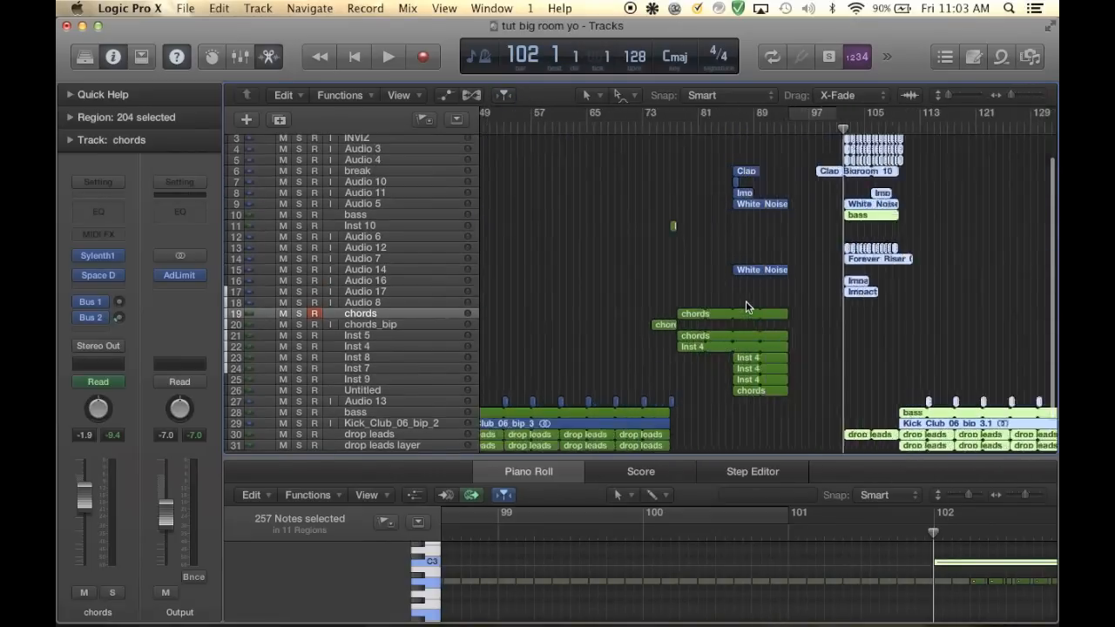
Move the displaced Clap Bigroom region on the break track back to bar 90 and trim its end to bar 94
click(970, 304)
scroll(967, 305, up, 2)
scroll(965, 306, right, 8)
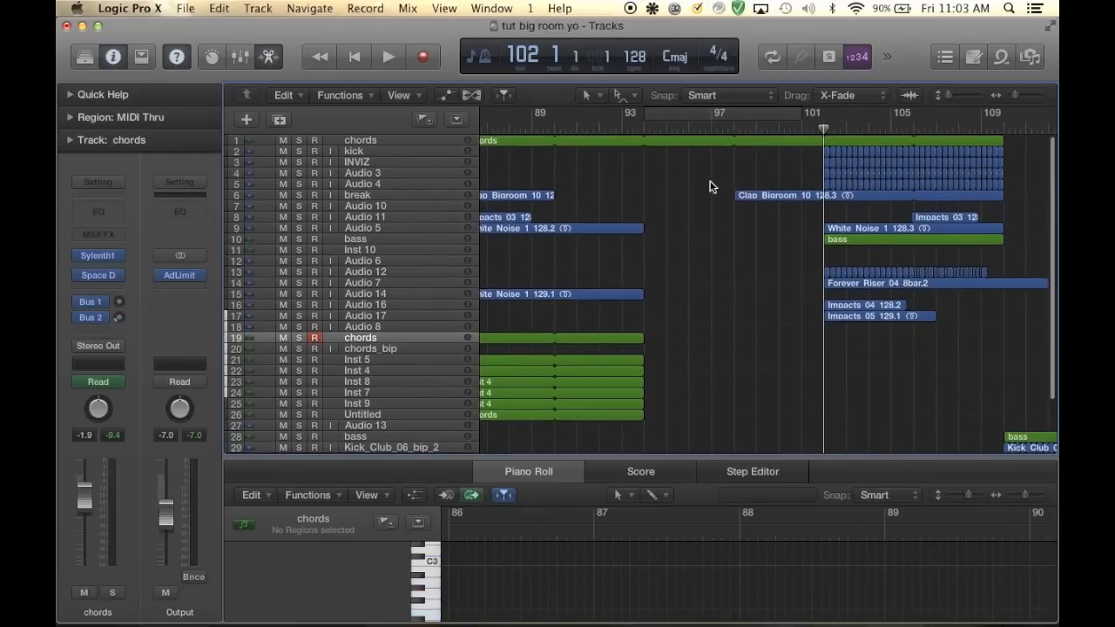
drag(758, 201, 581, 203)
drag(824, 198, 647, 199)
Extend the looped regions on Inst 5, Inst 4, Inst 8, Inst 7, Inst 9 and Untitled to bar 102
scroll(669, 259, down, 4)
scroll(670, 259, down, 3)
scroll(669, 259, up, 4)
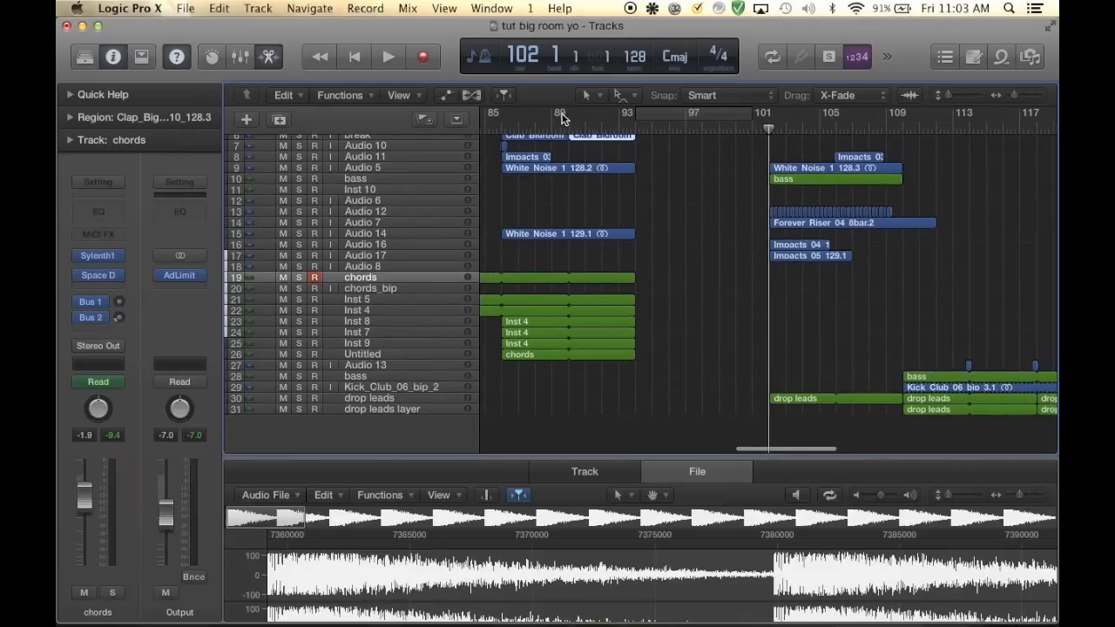
scroll(671, 265, left, 3)
drag(722, 364, 820, 320)
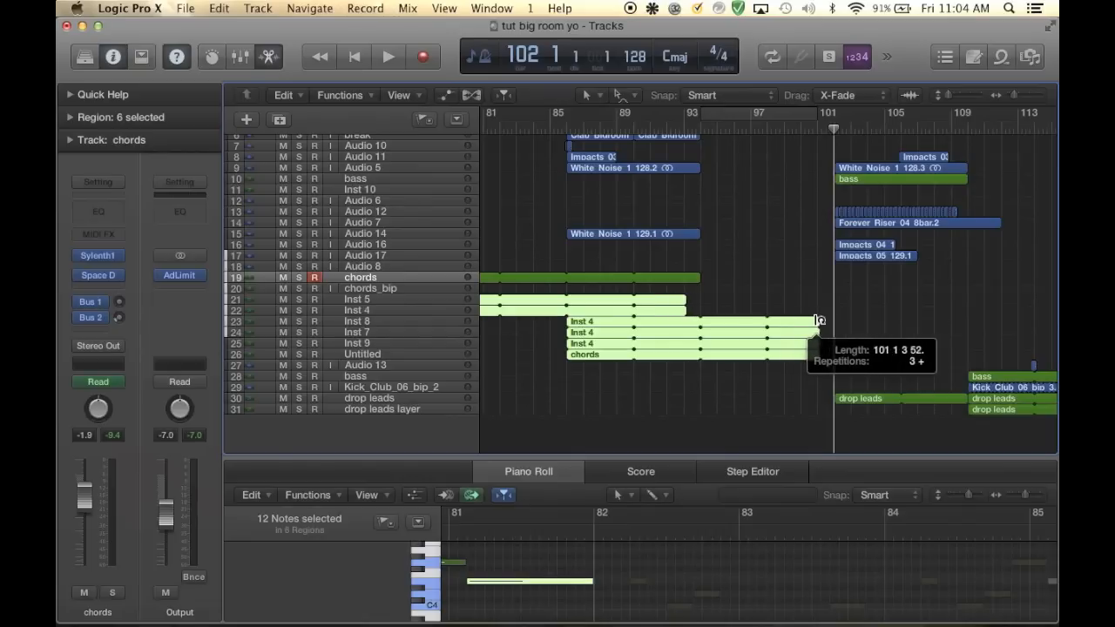
drag(814, 321, 838, 321)
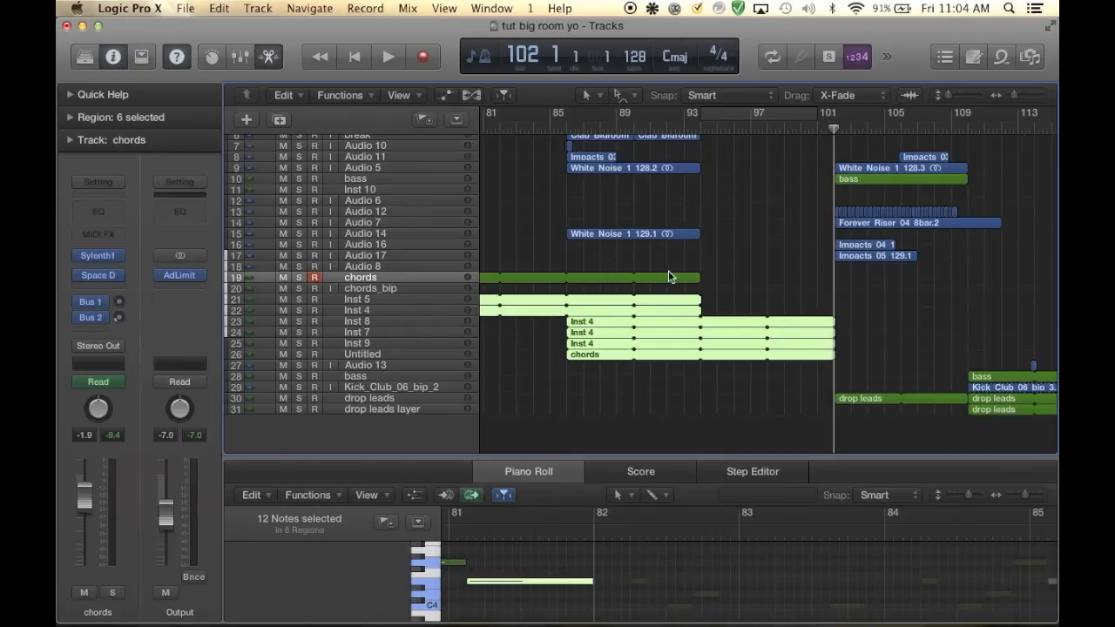
click(669, 272)
drag(707, 311, 835, 298)
Repeat the White Noise 1 region on Audio 5 once to fill bars 94 to 102
scroll(763, 178, up, 4)
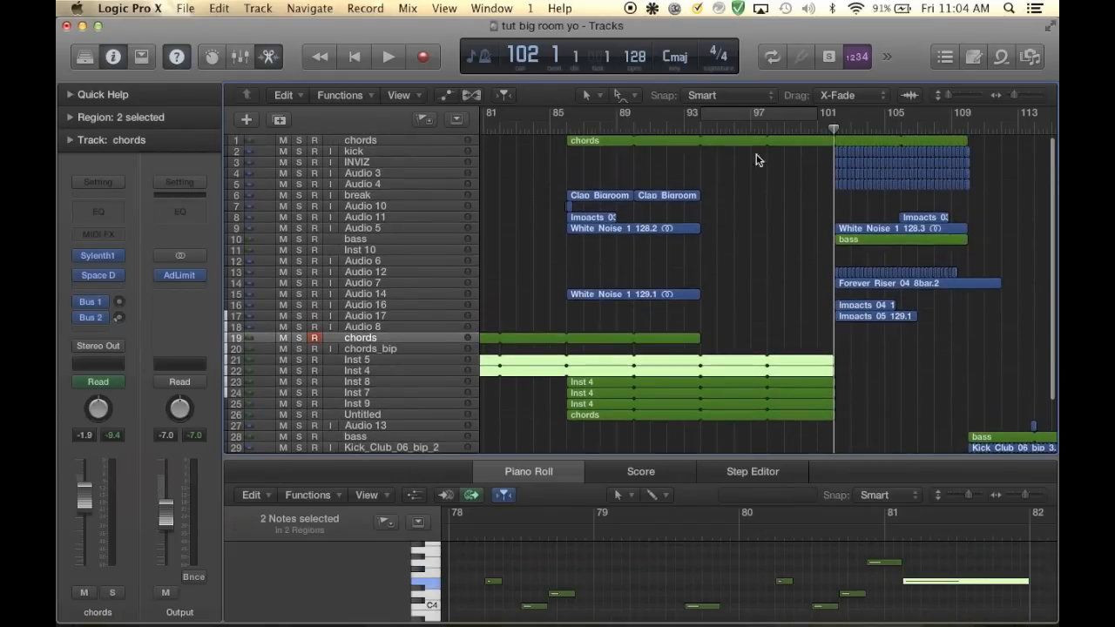
scroll(754, 251, down, 1)
click(693, 229)
key(super+r)
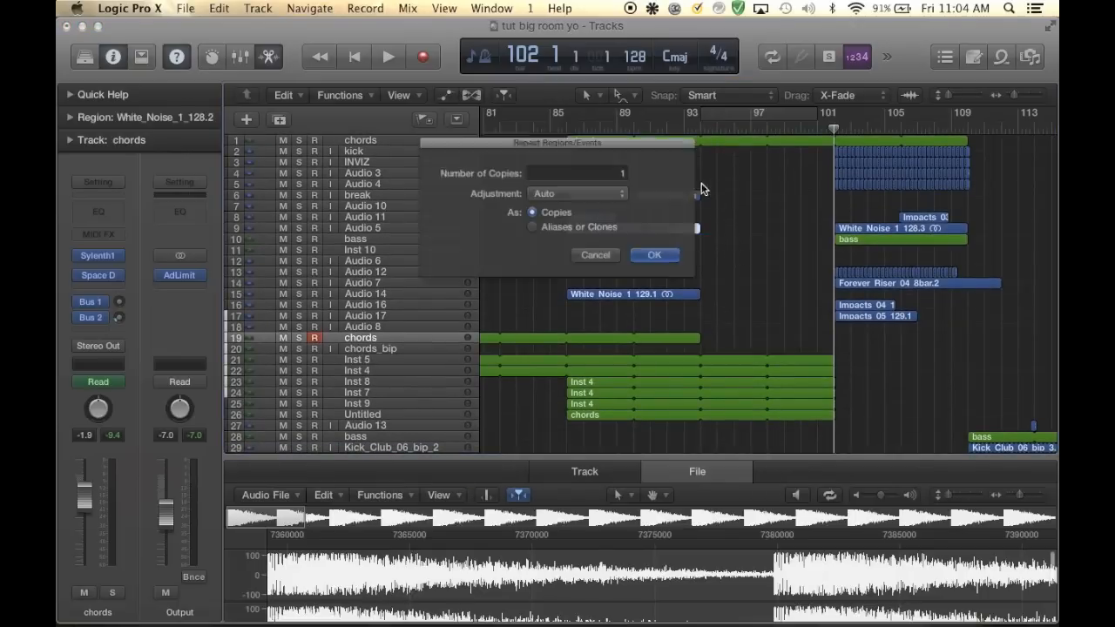
click(661, 261)
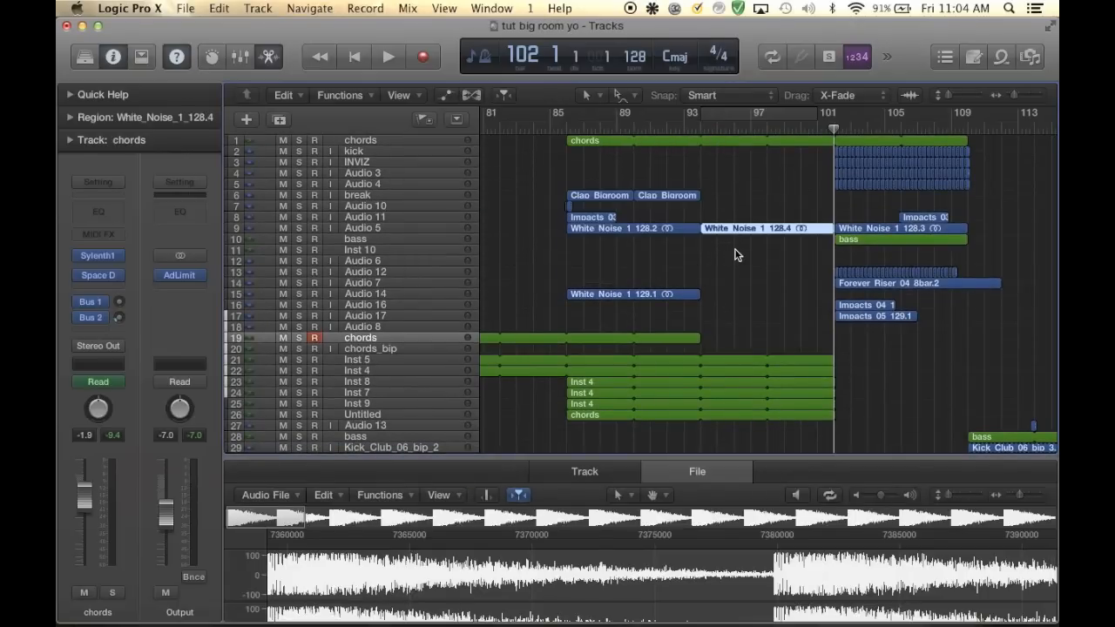
Move all the INVIZ, Audio 3 and Audio 4 hits from bar 102 to bar 94, leaving the kicks in place
drag(950, 95, 959, 95)
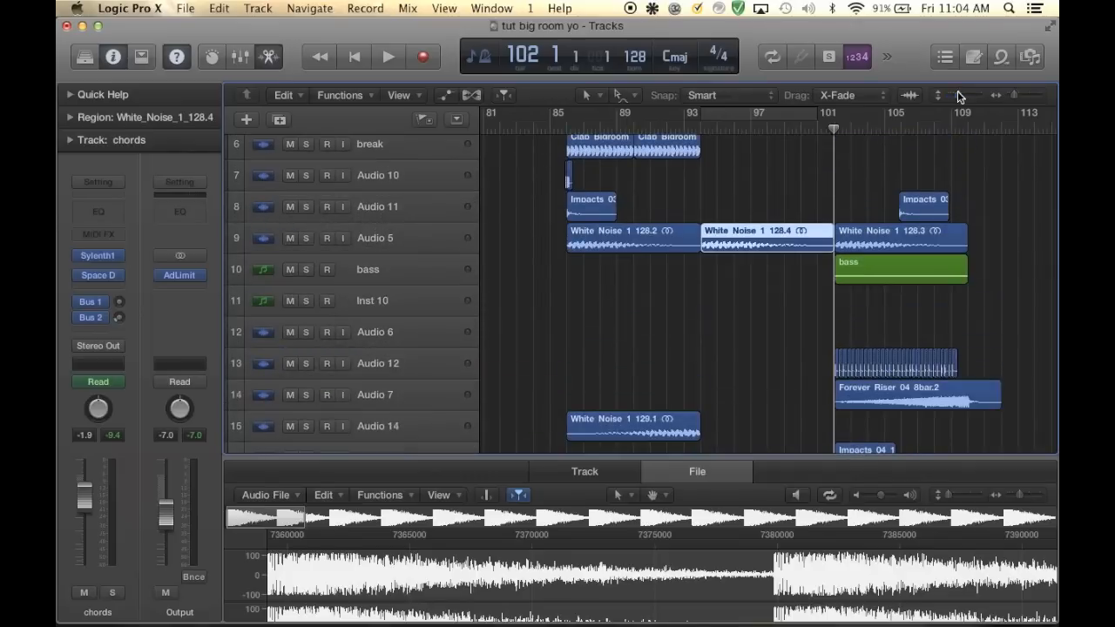
scroll(881, 208, up, 5)
scroll(880, 202, down, 10)
scroll(880, 205, up, 10)
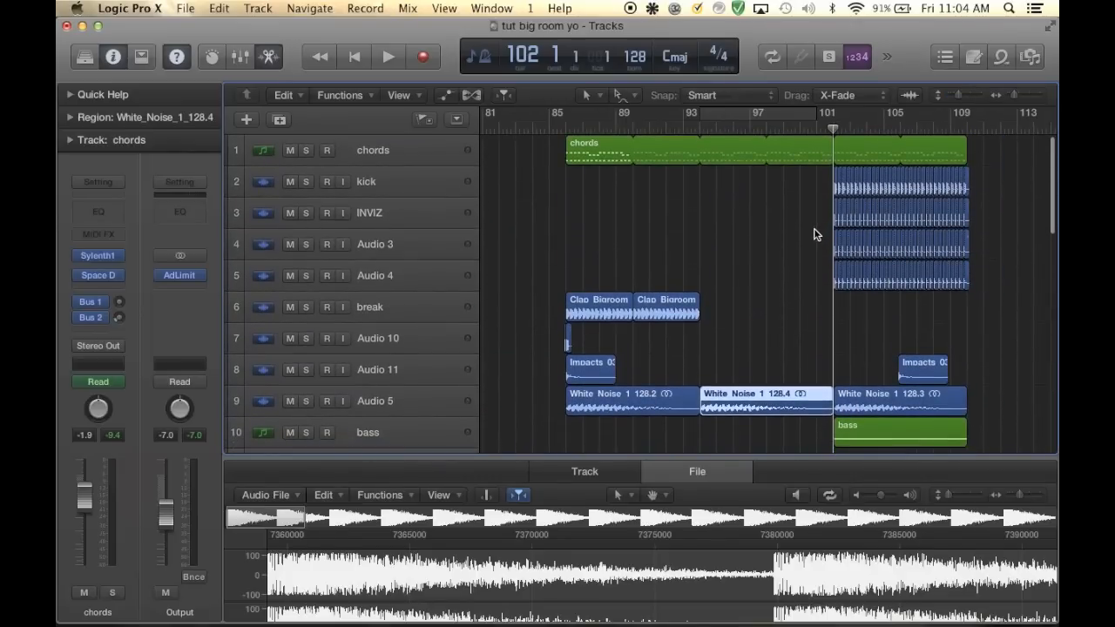
scroll(816, 234, up, 2)
scroll(814, 234, right, 2)
scroll(807, 235, up, 5)
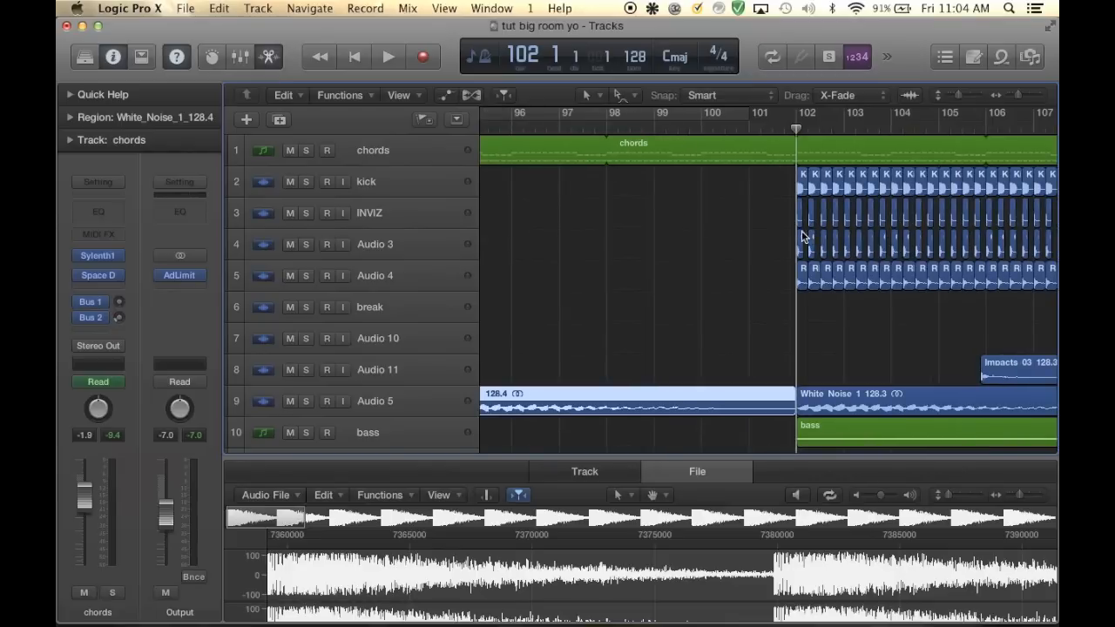
drag(764, 209, 1056, 285)
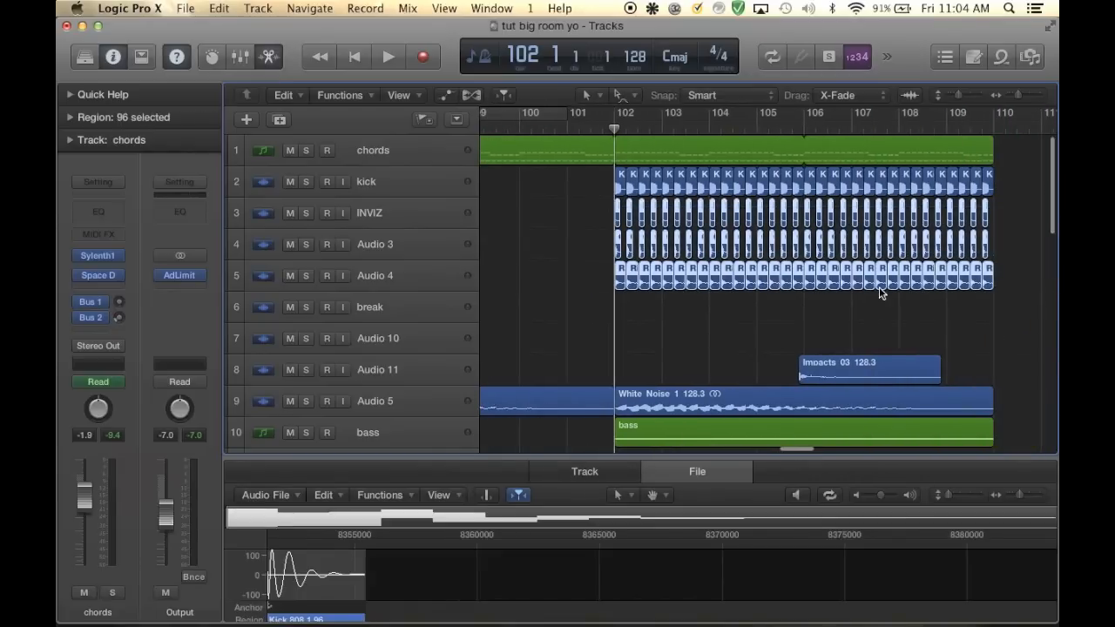
scroll(879, 287, down, 5)
scroll(876, 291, up, 6)
scroll(871, 277, down, 5)
scroll(858, 273, up, 2)
scroll(856, 275, up, 3)
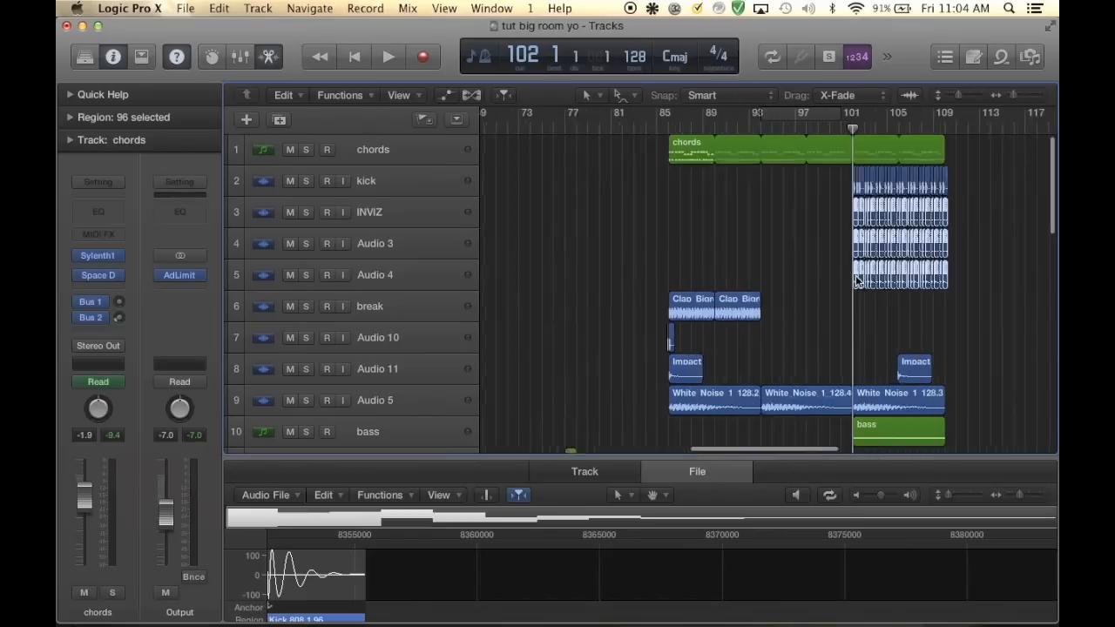
drag(856, 275, 697, 286)
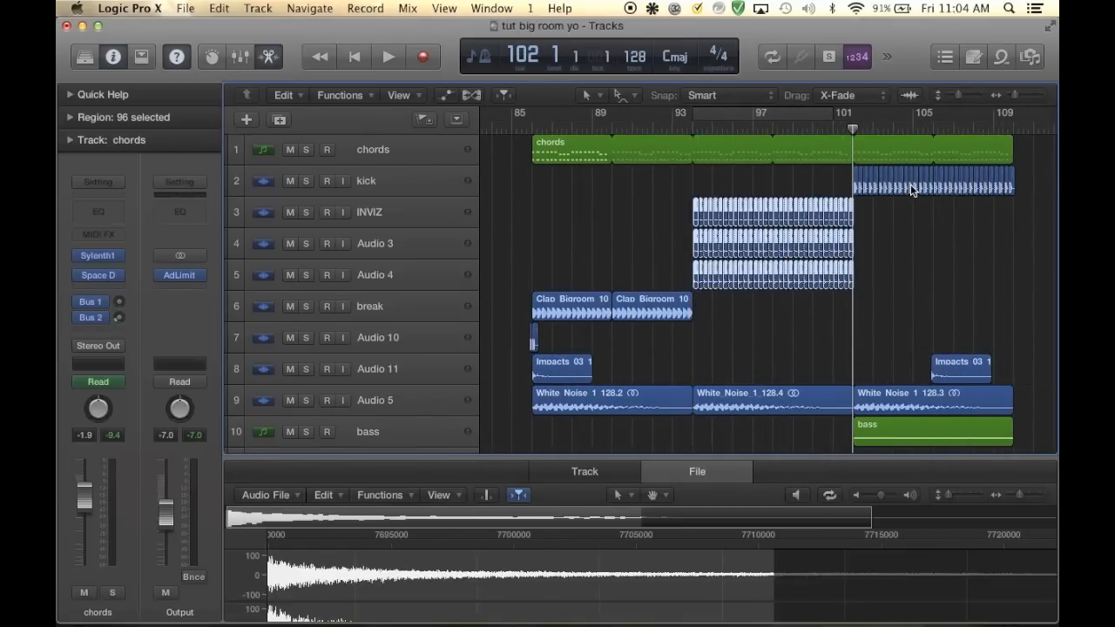
Repeat the INVIZ, Audio 3 and Audio 4 hits from bars 94–102 once to fill bars 102 to 110
click(910, 184)
drag(875, 285, 674, 217)
key(super+r)
click(666, 260)
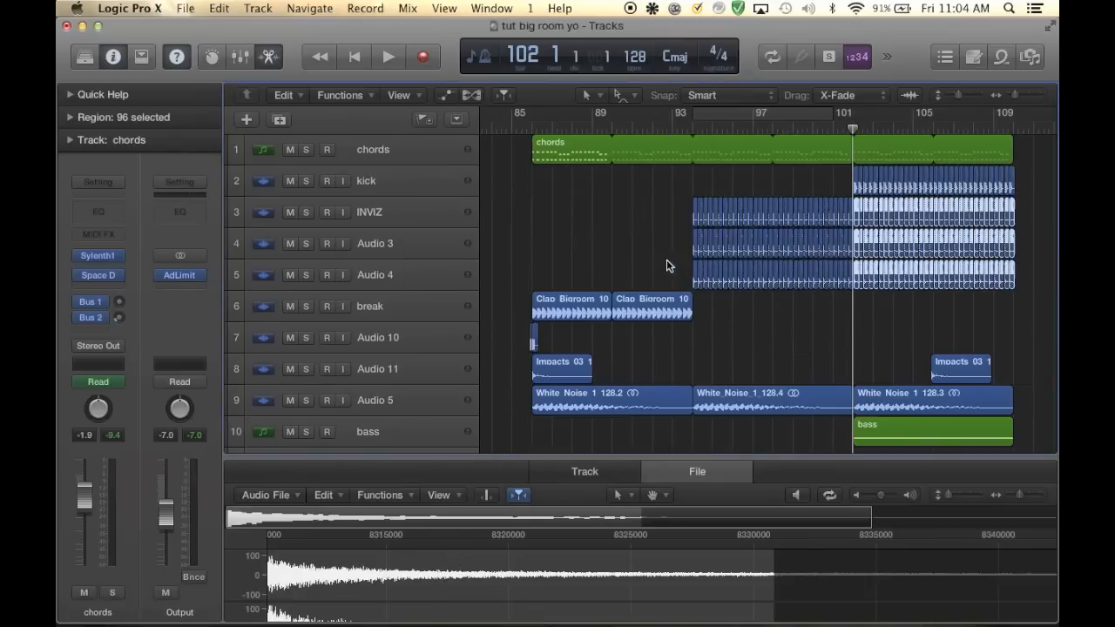
Examine closely how the repeated INVIZ, Audio 3 and Audio 4 hits line up with the kicks at bar 102
scroll(854, 289, up, 20)
scroll(855, 287, down, 5)
scroll(858, 290, down, 3)
drag(873, 268, 855, 270)
key(super+Right)
key(super+Left)
key(super+Left)
key(super+Left)
key(super+Left)
key(super+Left)
key(super+Left)
key(super+Left)
key(super+Left)
key(super+Left)
key(super+Left)
key(super+Left)
key(super+Left)
key(super+Left)
key(super+Left)
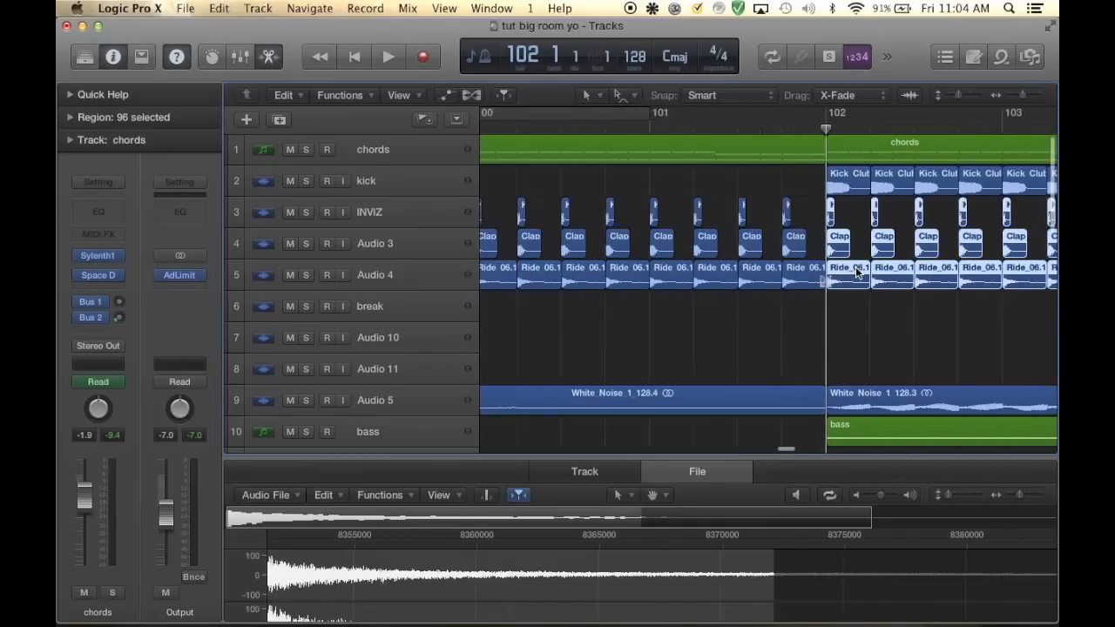
scroll(855, 266, down, 8)
scroll(855, 266, up, 3)
scroll(856, 266, up, 5)
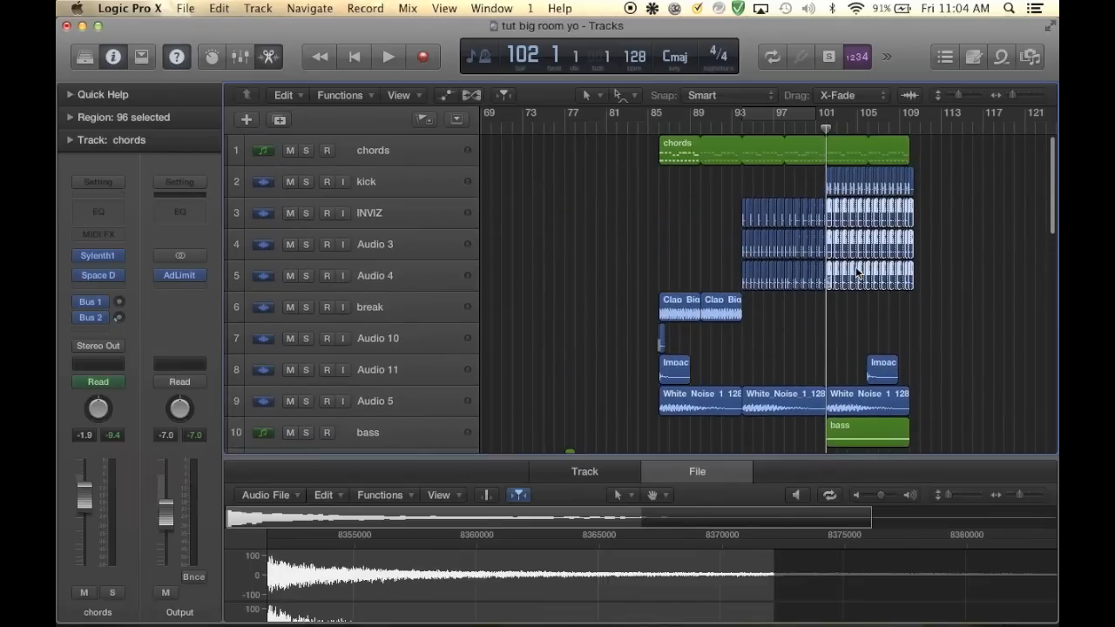
Place the playhead at bar 93 and review the tracks from Audio 6 to drop leads layer around the second break
drag(743, 130, 737, 131)
scroll(799, 336, down, 15)
scroll(799, 333, down, 8)
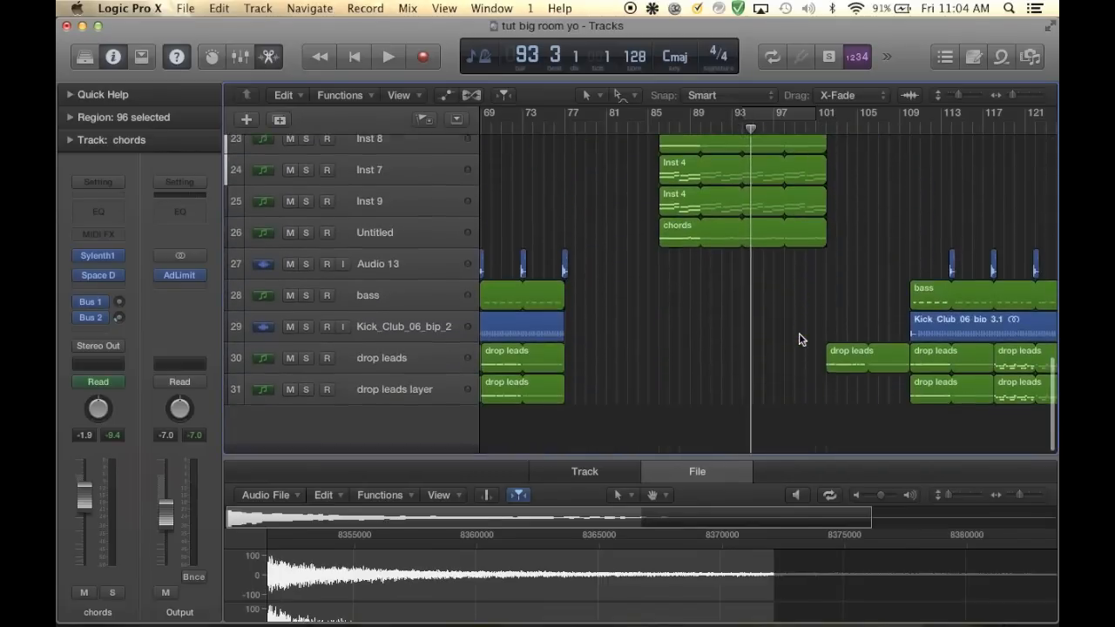
scroll(794, 423, right, 3)
scroll(797, 427, down, 5)
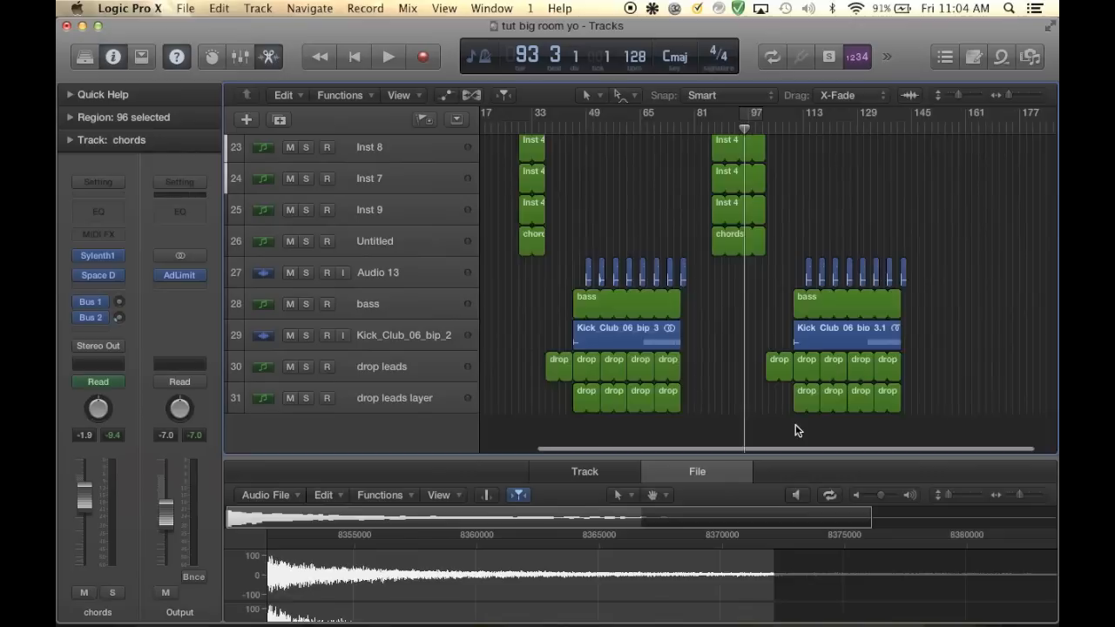
scroll(776, 381, up, 10)
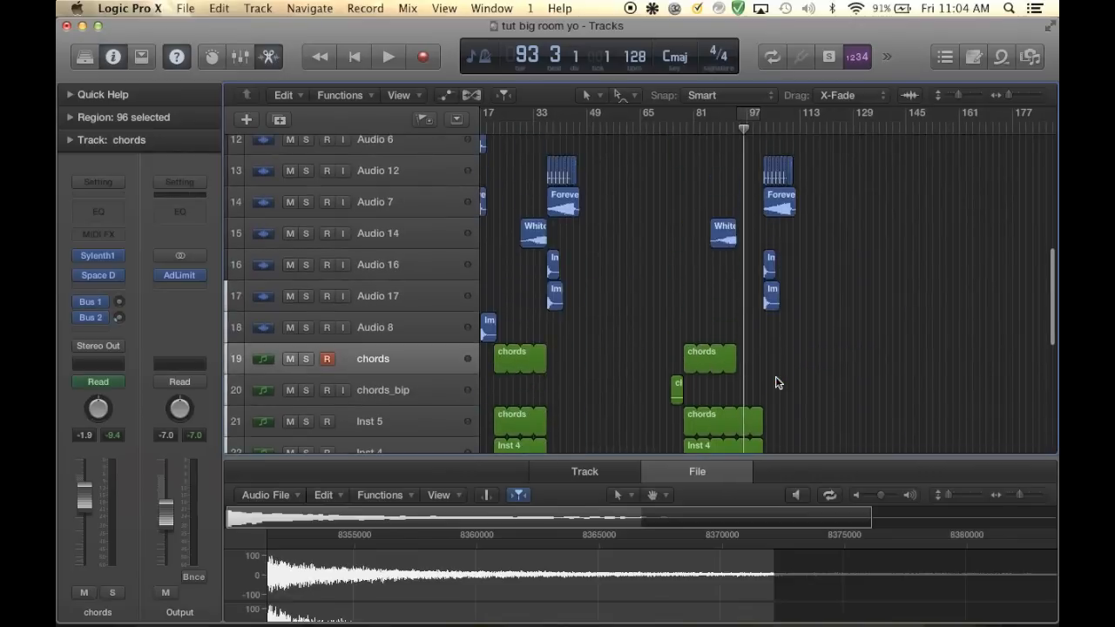
scroll(775, 381, up, 5)
scroll(775, 381, down, 10)
scroll(776, 381, up, 4)
scroll(776, 376, left, 5)
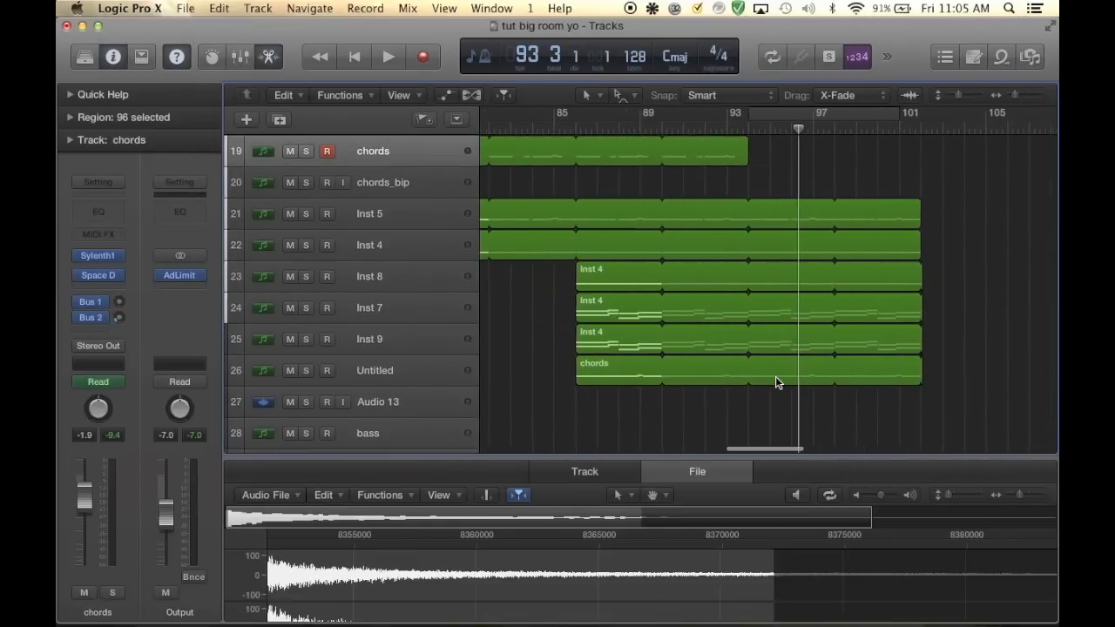
Cycle playback over the new section from bar 94 and audition the Inst 8 and Untitled tracks in solo
click(770, 115)
click(437, 266)
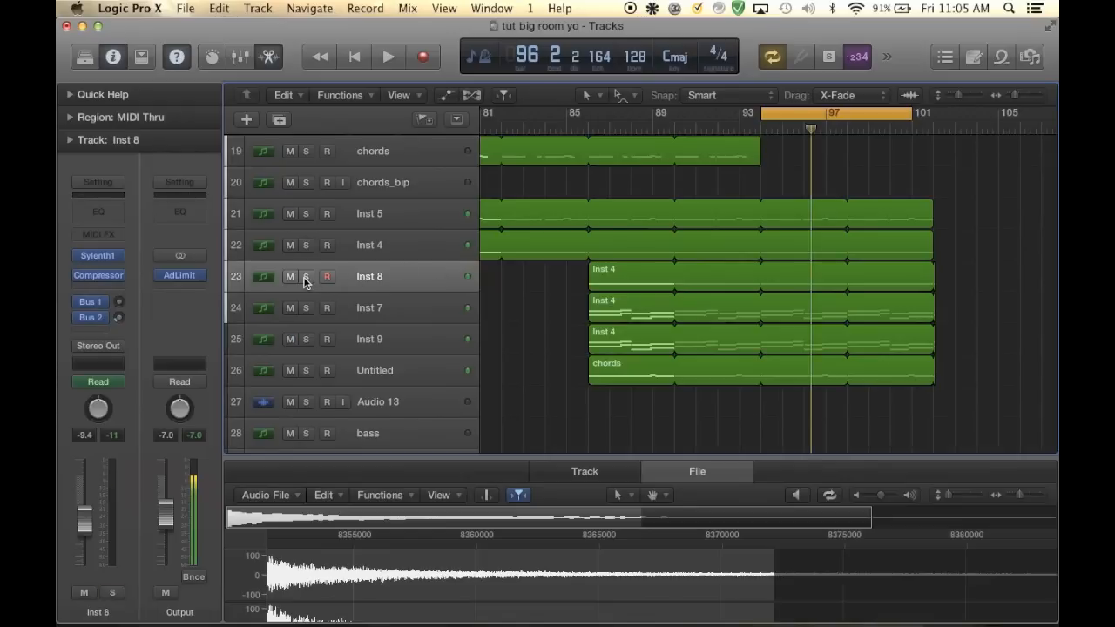
click(305, 279)
key(space)
click(305, 279)
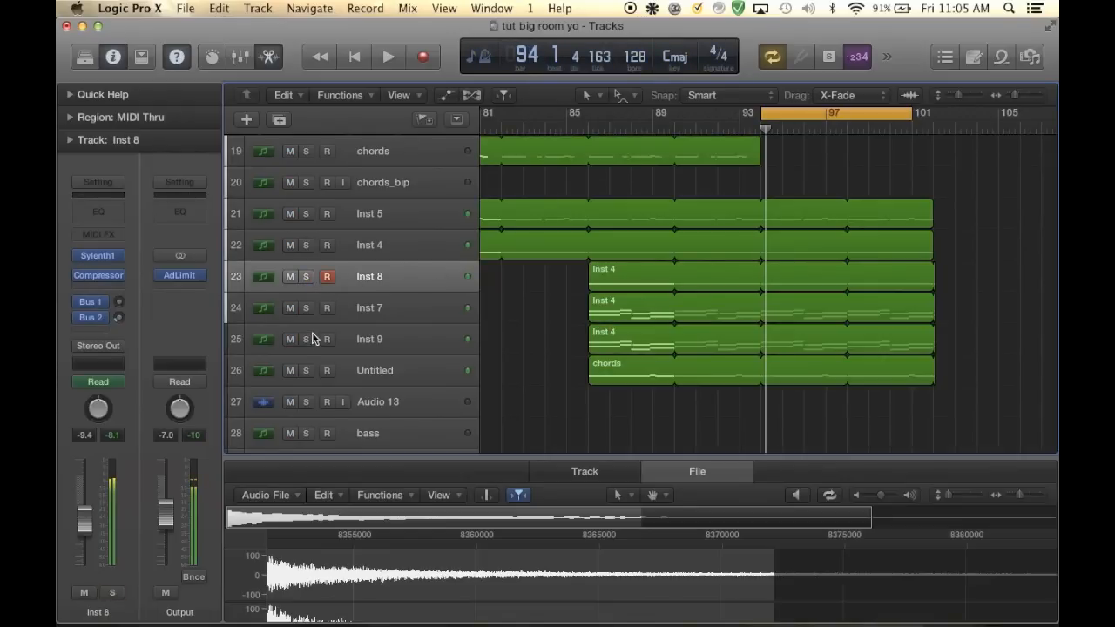
click(391, 366)
click(306, 370)
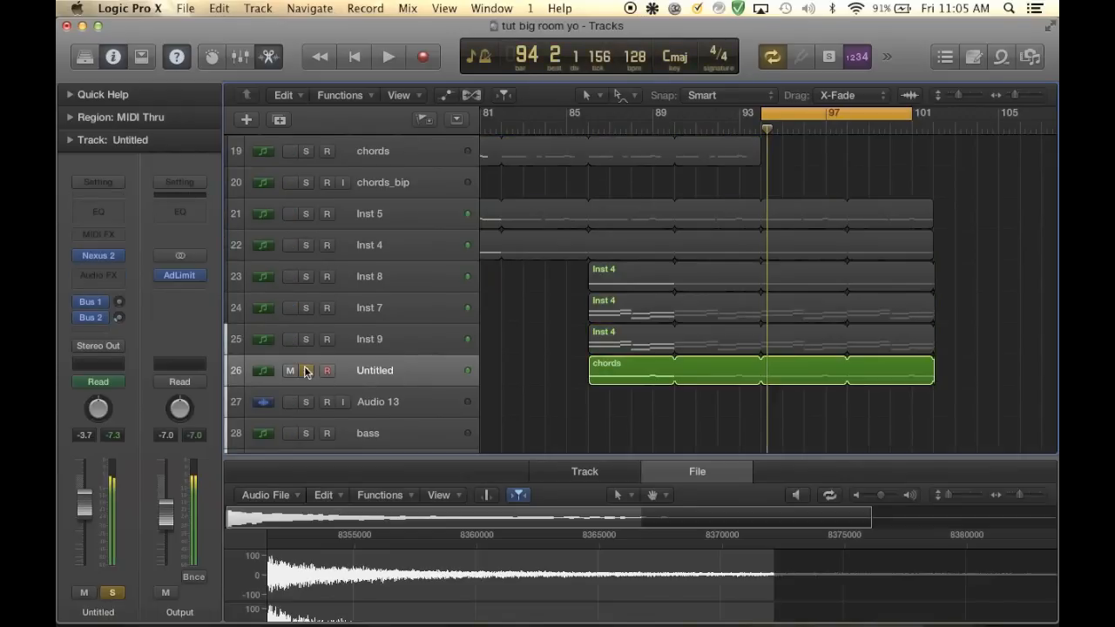